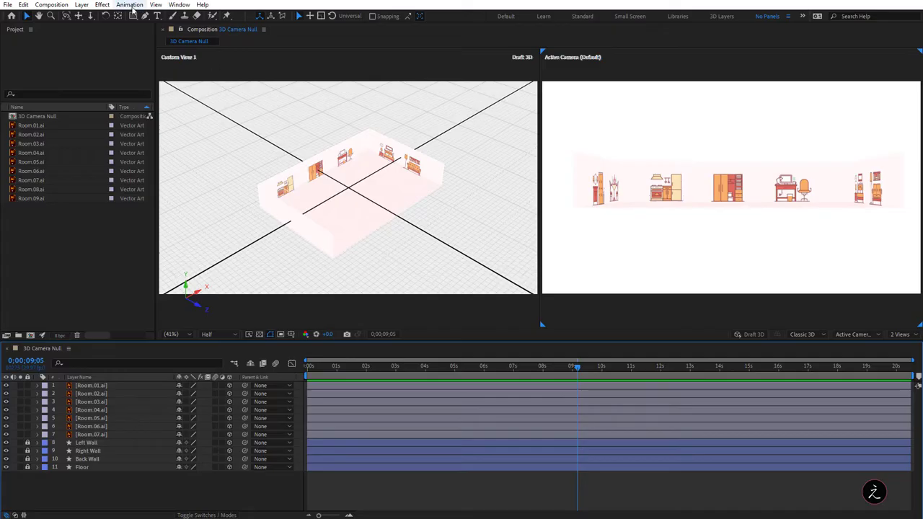
Step: Create a new Two-Node Camera layer with the 50mm preset
click(81, 5)
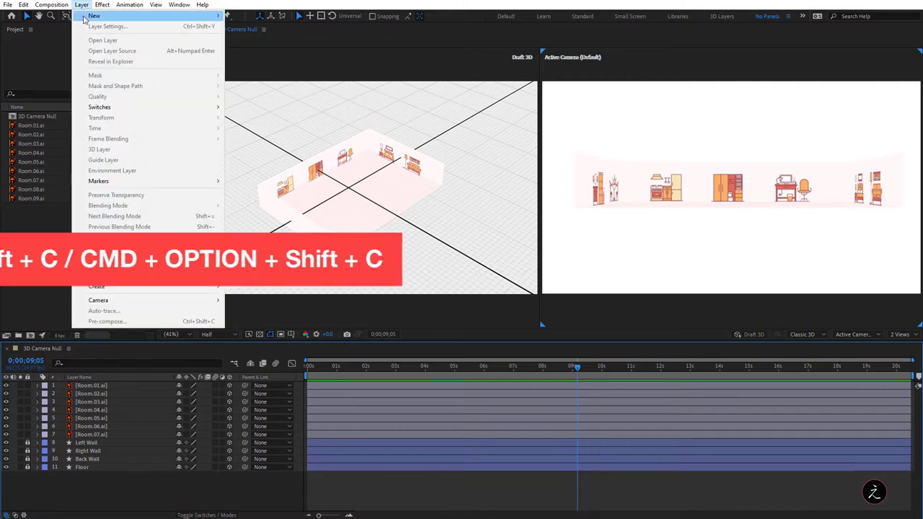
mouse_move(97, 15)
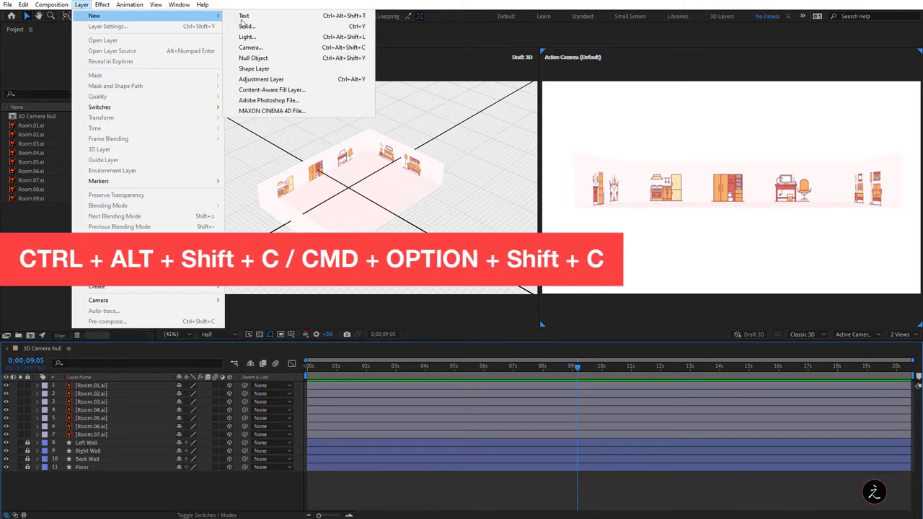
click(291, 48)
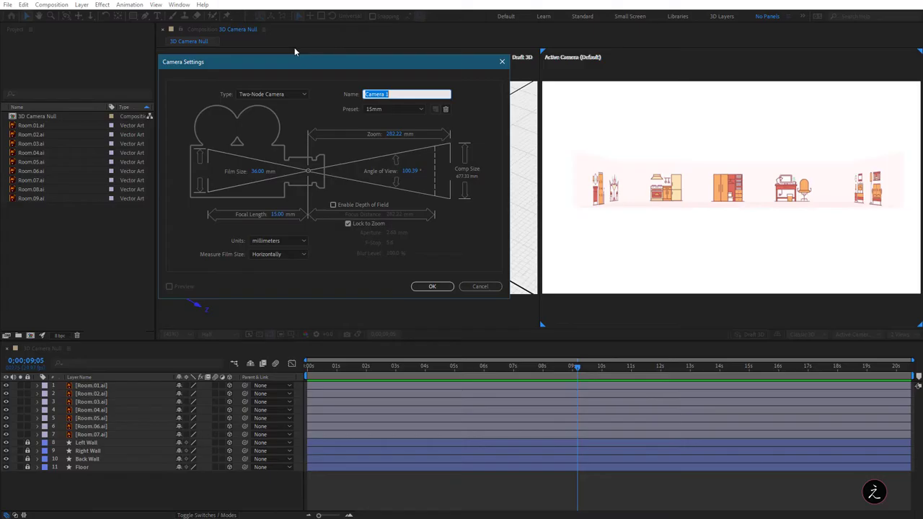
click(294, 96)
click(297, 102)
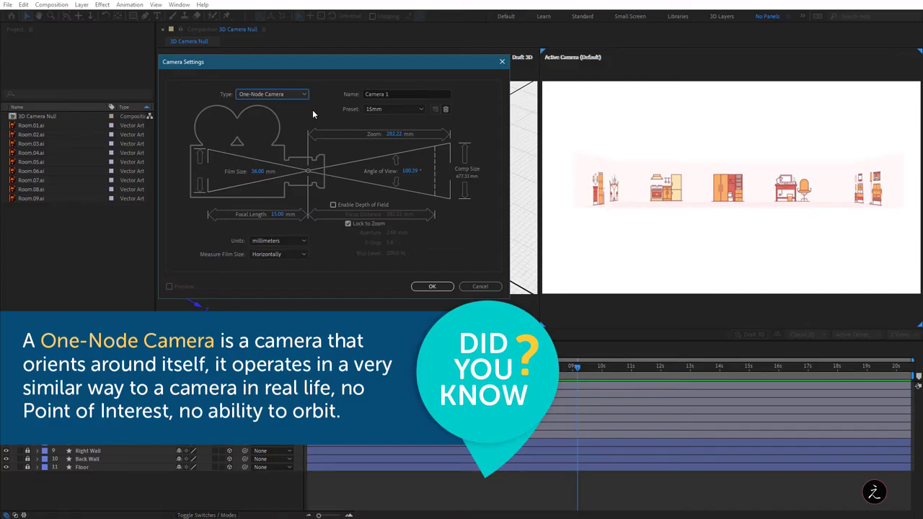
click(305, 96)
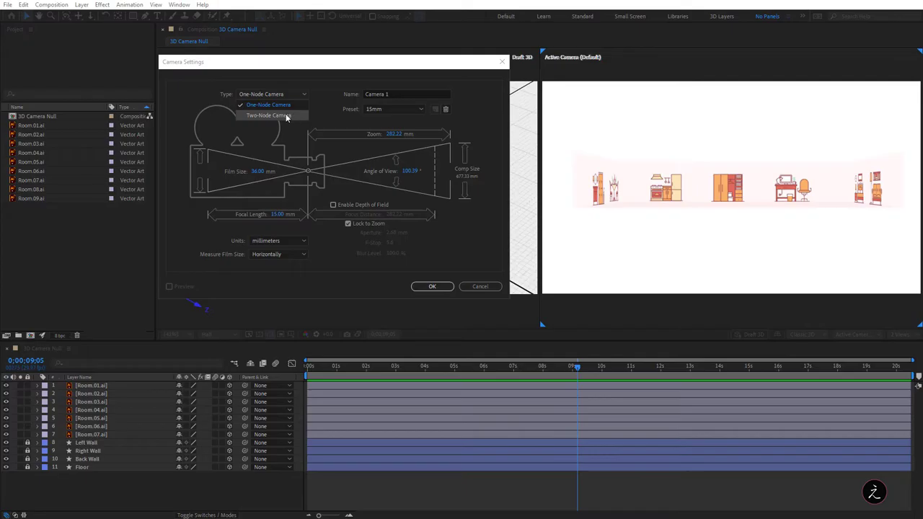
click(286, 116)
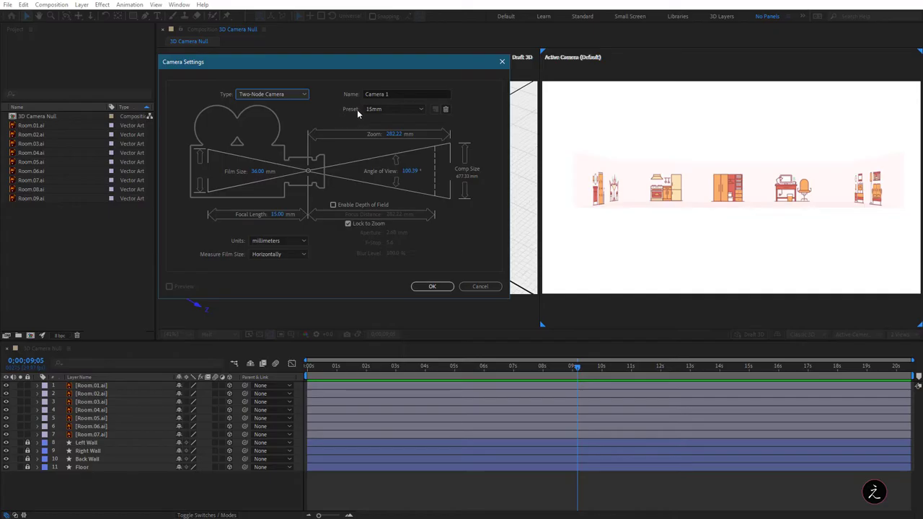
click(419, 111)
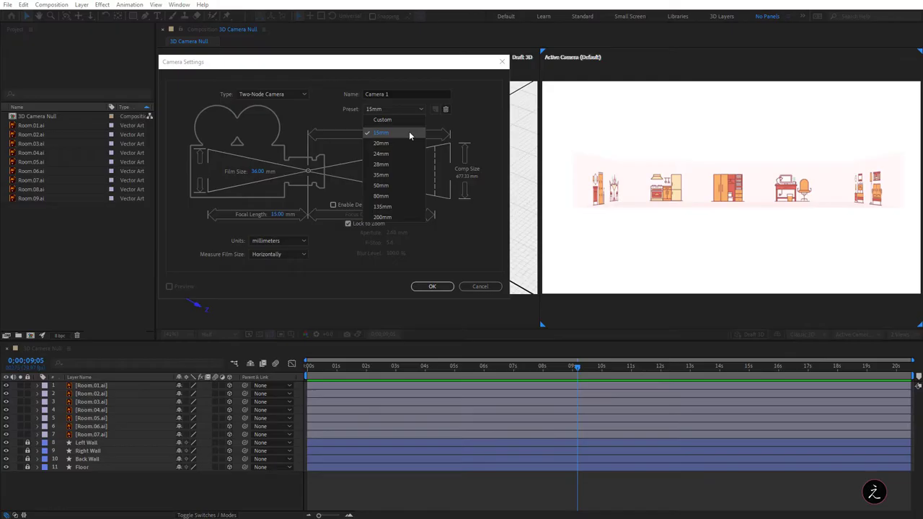
click(396, 185)
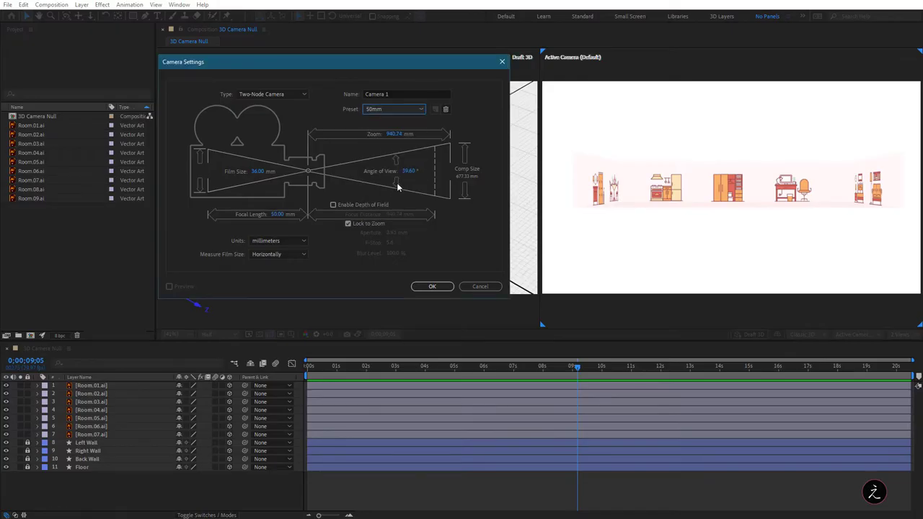
click(432, 286)
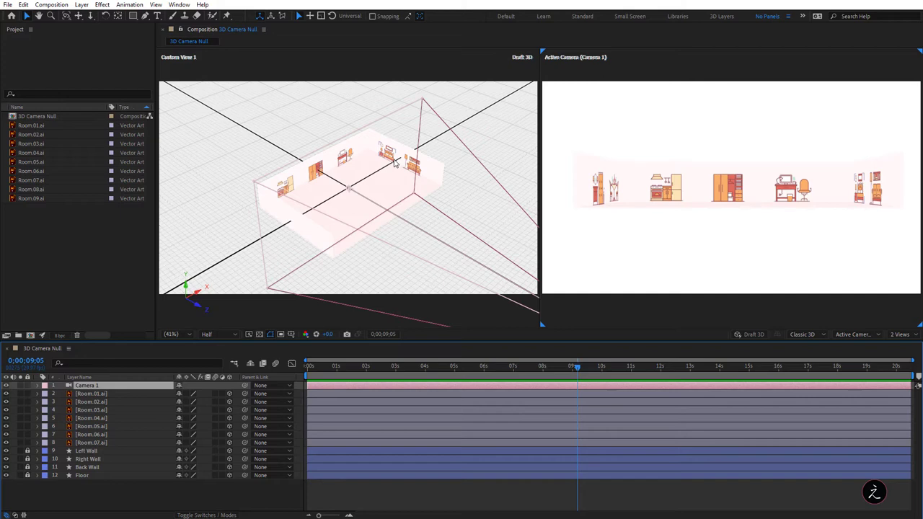
Step: Switch the Custom View 1 viewport to the Top view
click(479, 315)
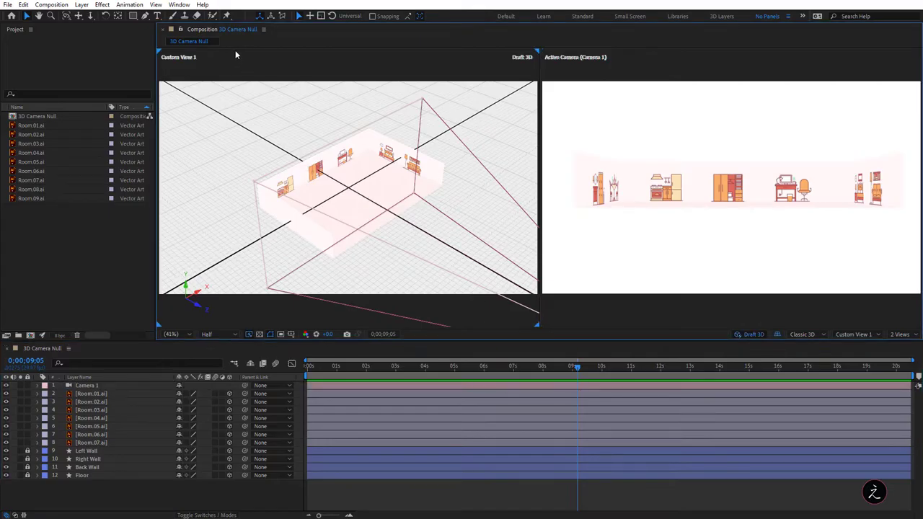
click(858, 334)
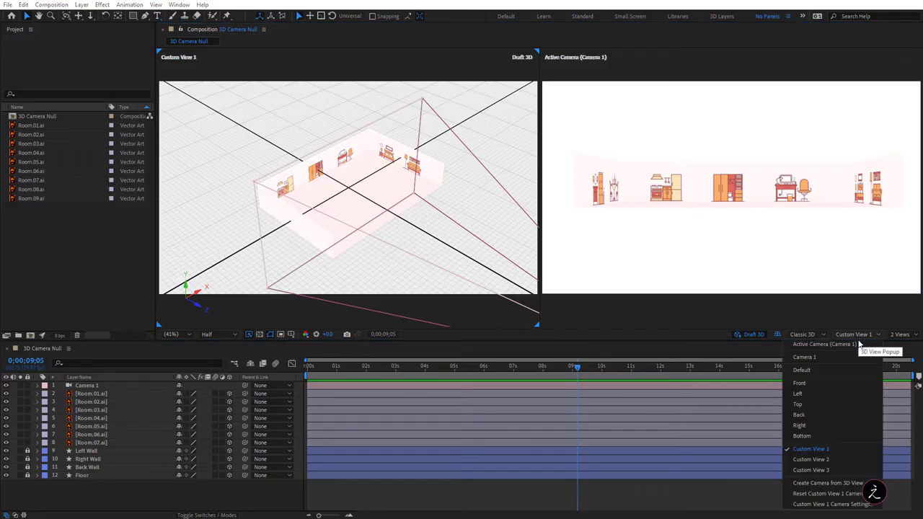
click(832, 404)
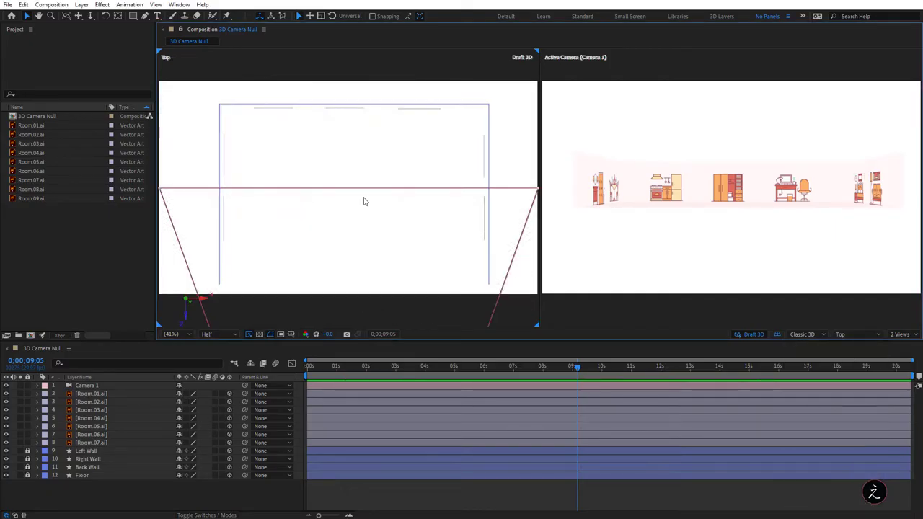
scroll(341, 228, down, 2)
Step: Change Camera 1's preset to 15mm in its camera settings
double_click(118, 384)
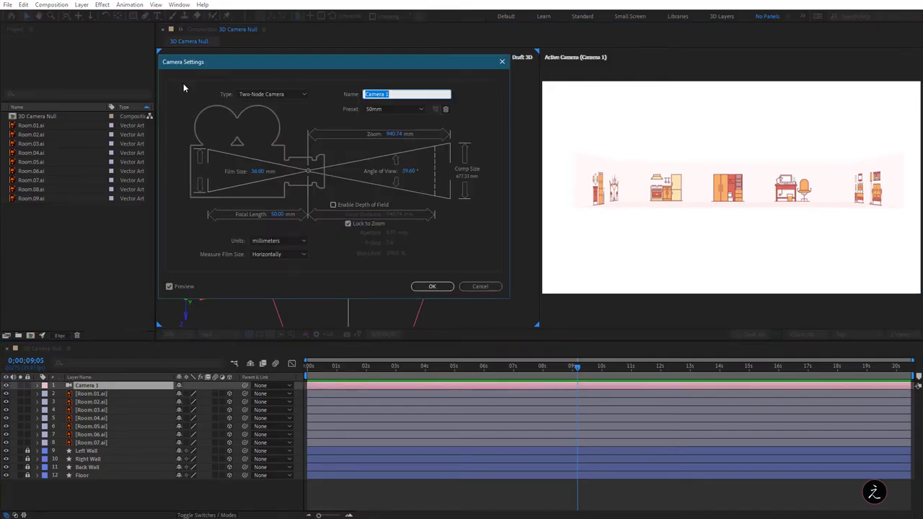
click(399, 109)
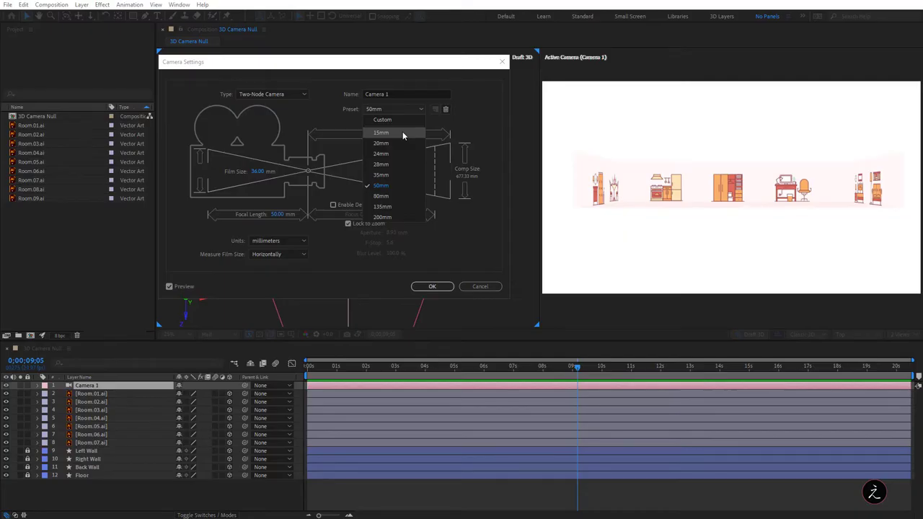
click(403, 133)
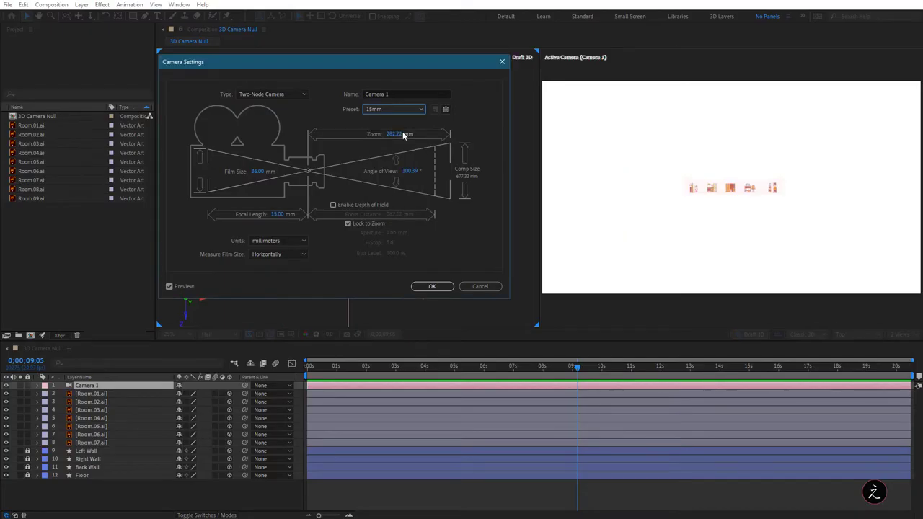
click(433, 287)
Step: Try moving Camera 1 toward the room in the Top view, and undo both the move and the 15mm preset
key(comma)
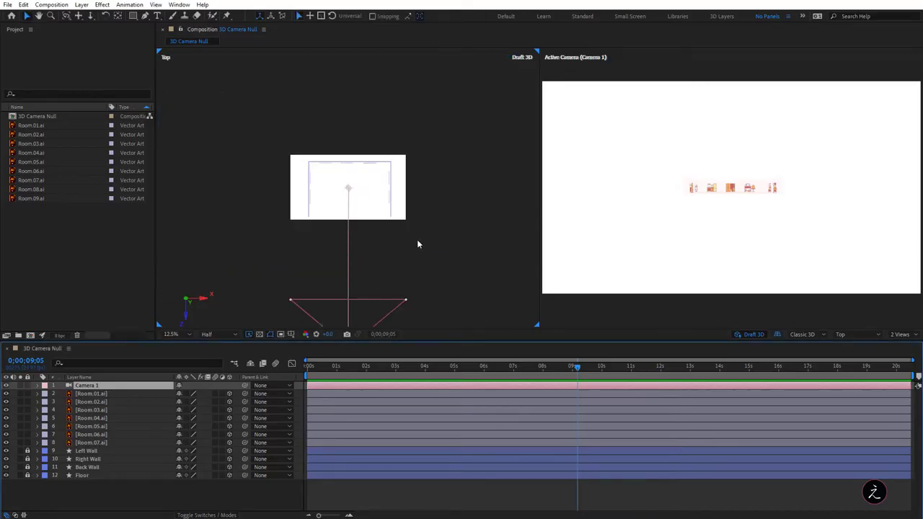
drag(416, 241, 412, 204)
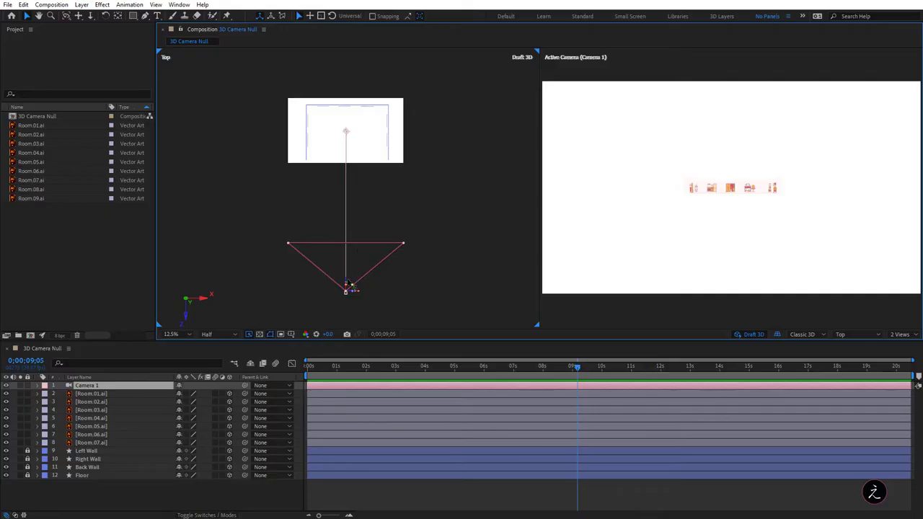
drag(349, 287, 355, 162)
key(ctrl+z)
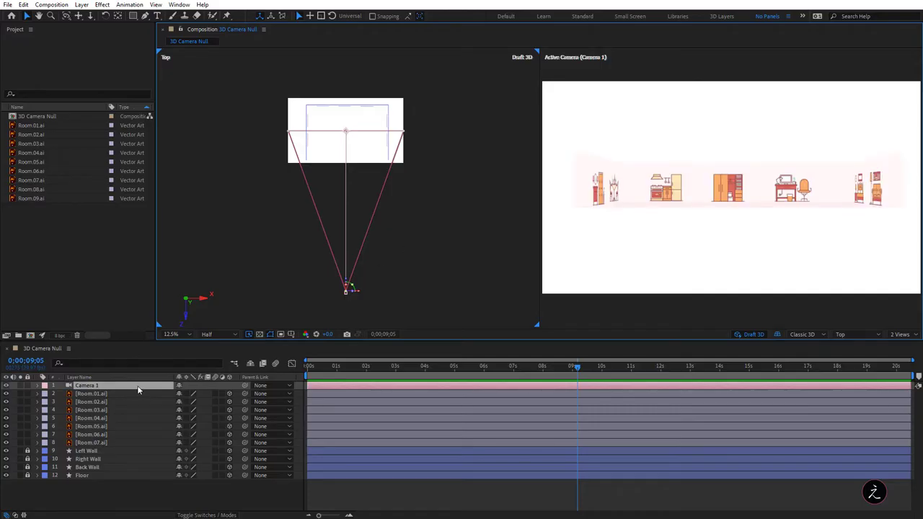
Step: Change Camera 1's preset to 200mm in its camera settings
double_click(138, 387)
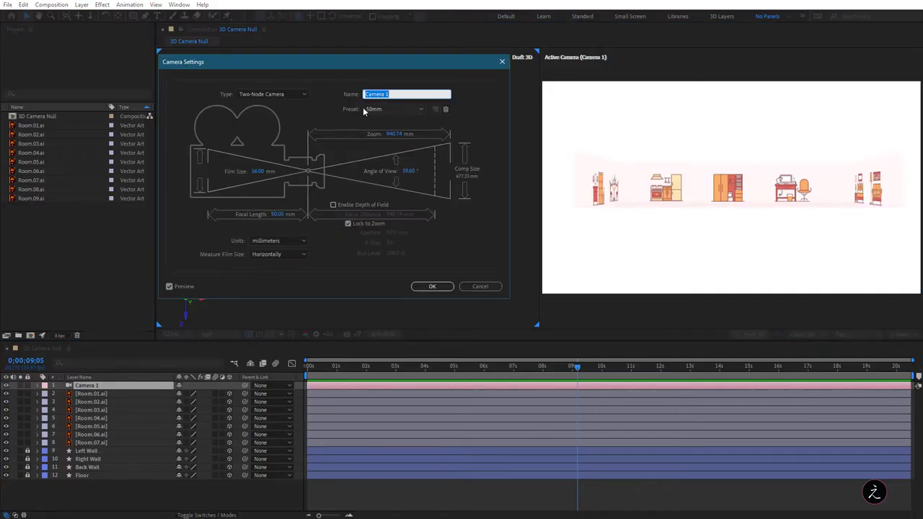
click(389, 110)
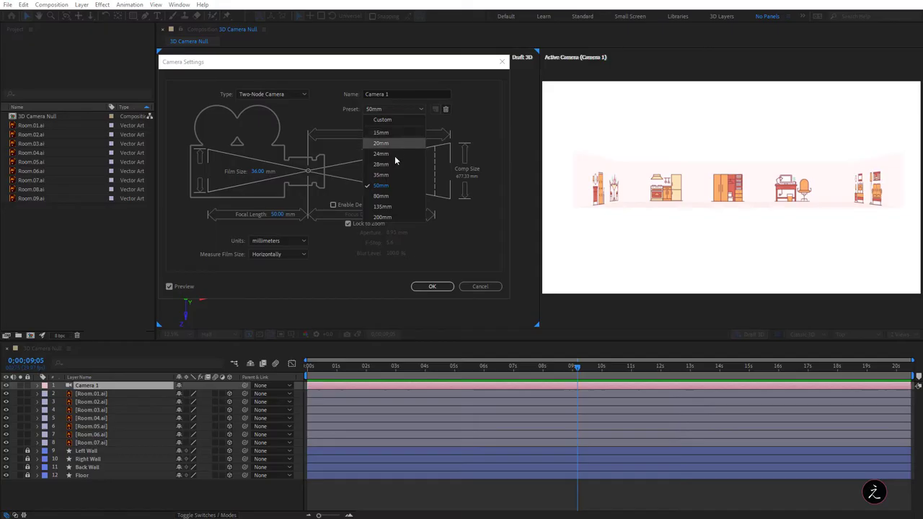
click(411, 217)
click(432, 288)
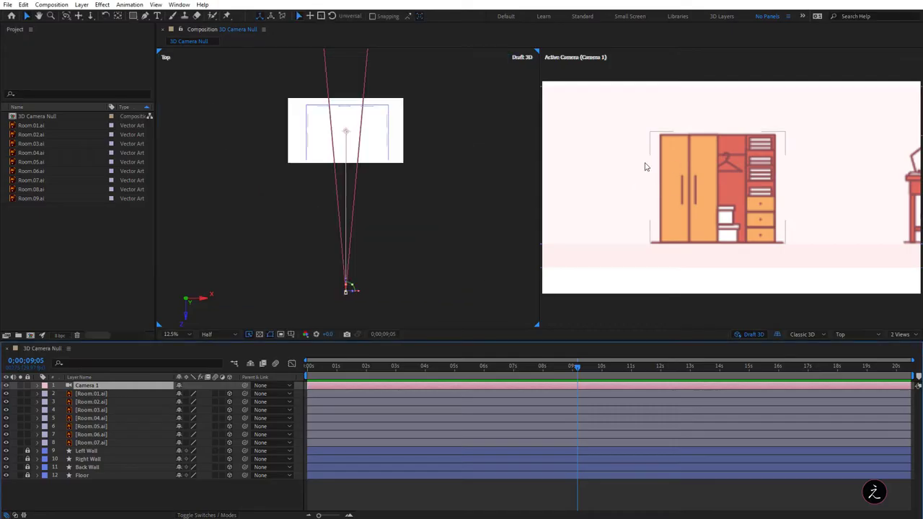
Step: Try moving Camera 1 farther back from the room in the Top view, and undo both the move and the 200mm preset
scroll(368, 214, down, 4)
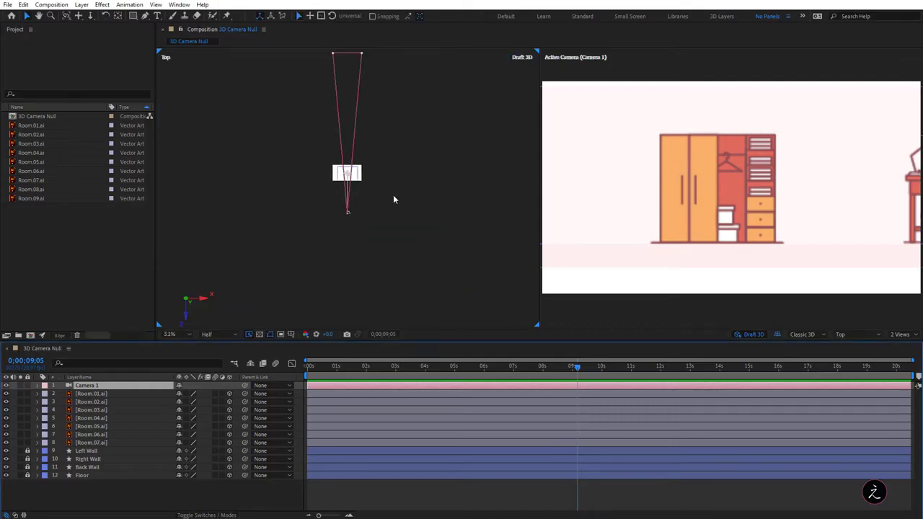
drag(400, 152, 399, 195)
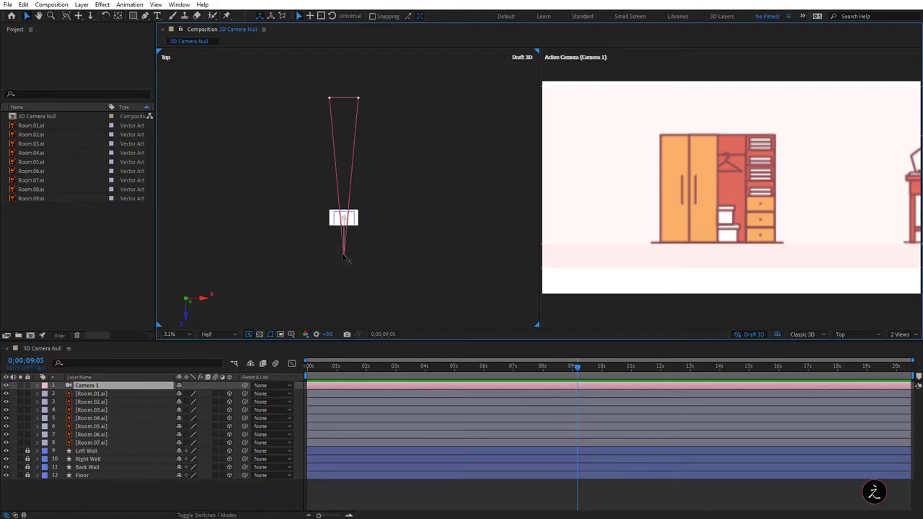
drag(346, 260, 354, 282)
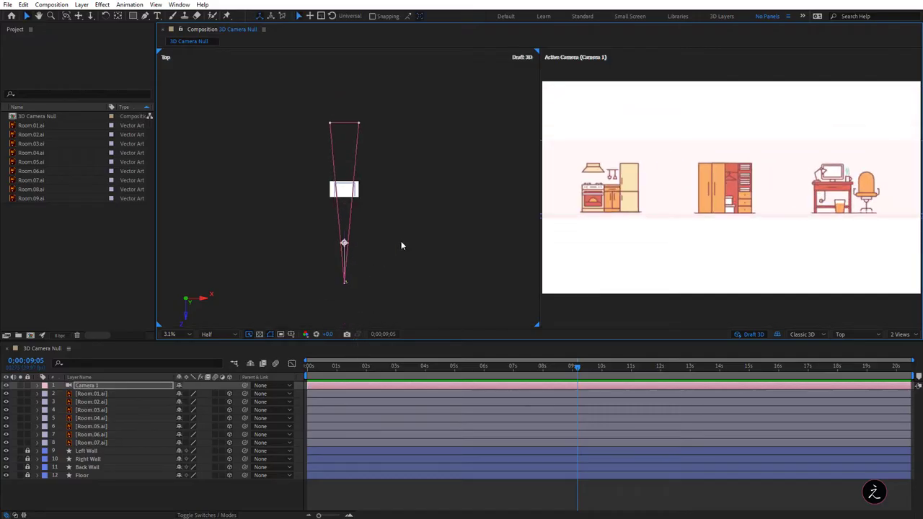
key(ctrl+z)
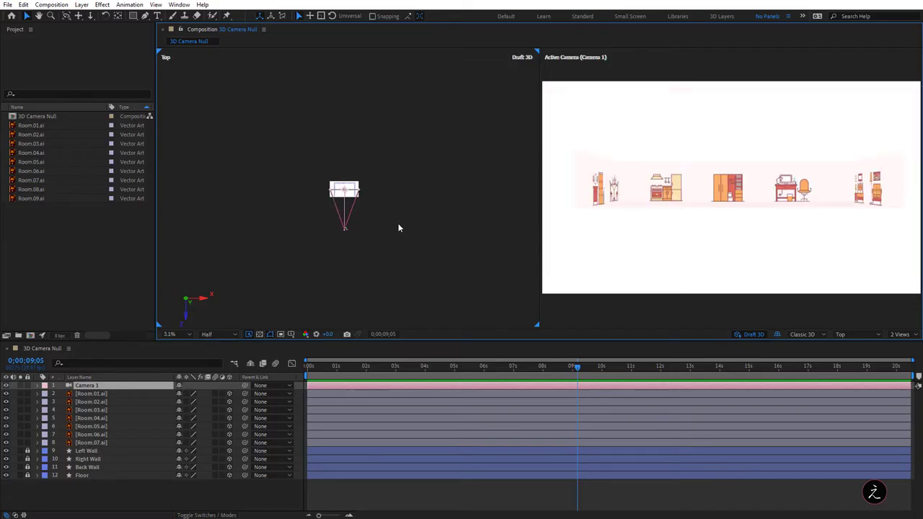
Step: Expand the Camera Options properties of the Camera 1 layer
key(period)
key(period)
drag(406, 219, 413, 166)
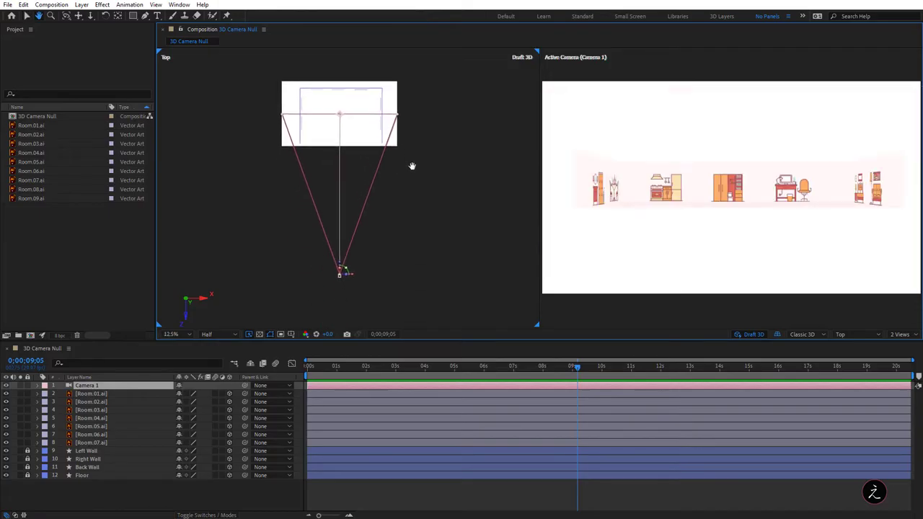
key(v)
click(38, 387)
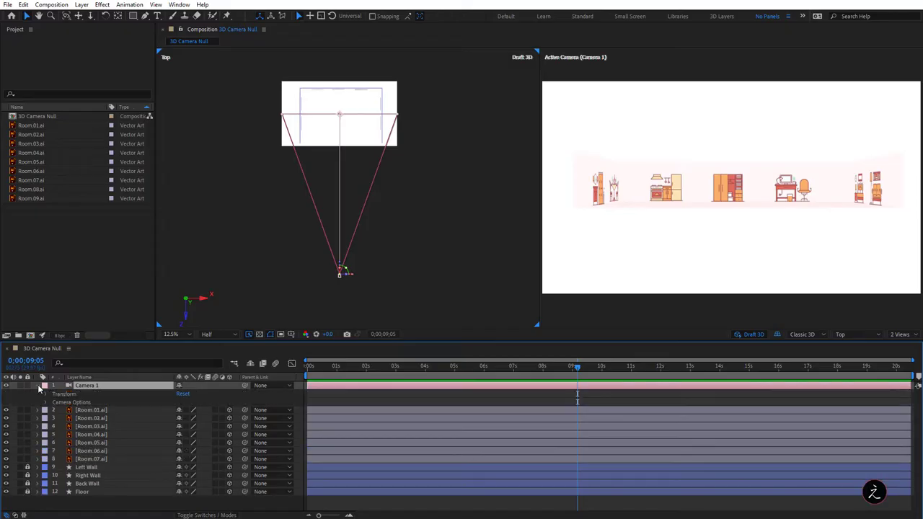
click(45, 402)
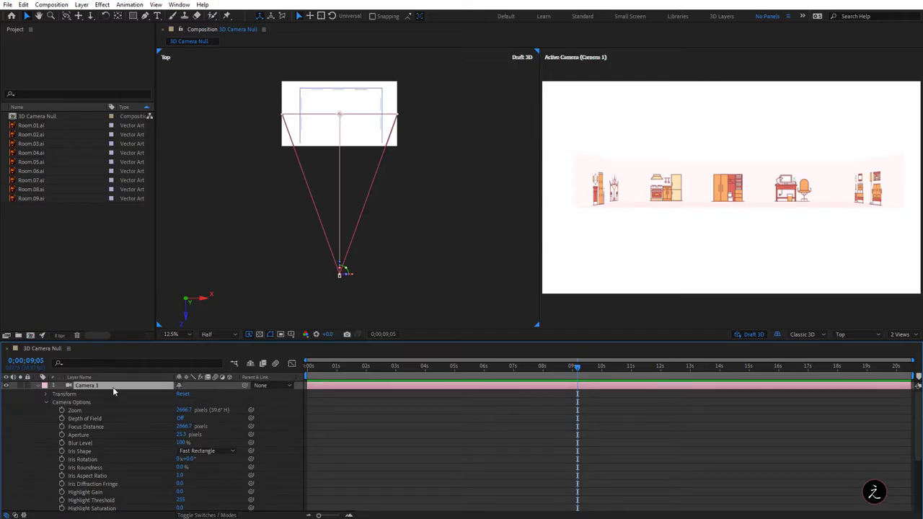
Step: Compare the short and longer focal length presets in Camera 1's settings and apply the 15mm preset
double_click(112, 386)
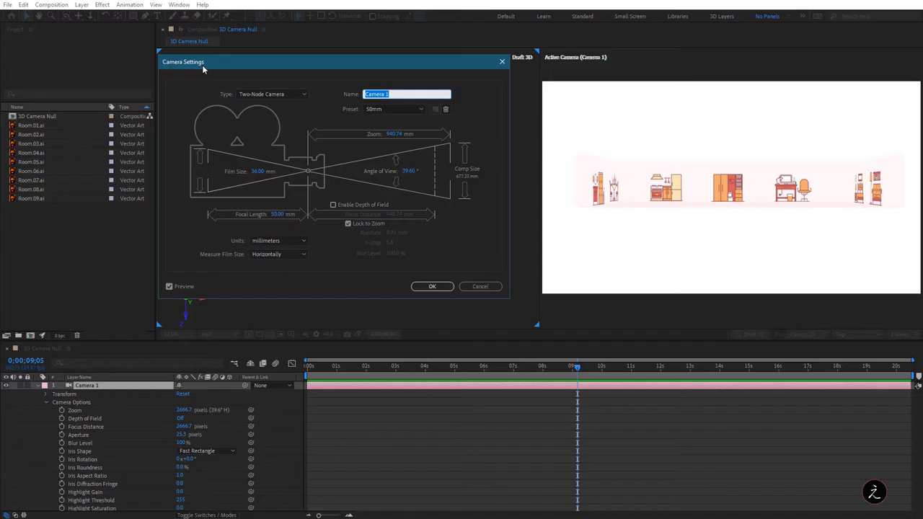
click(402, 108)
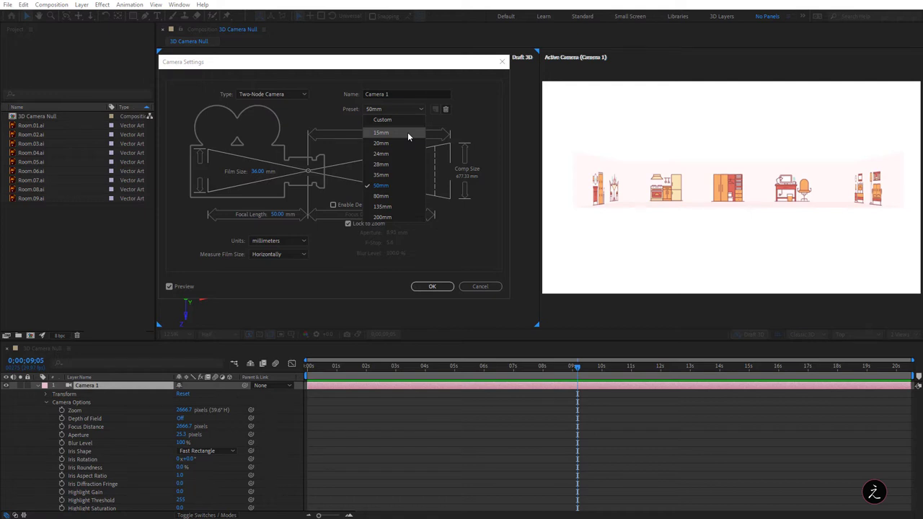
click(407, 132)
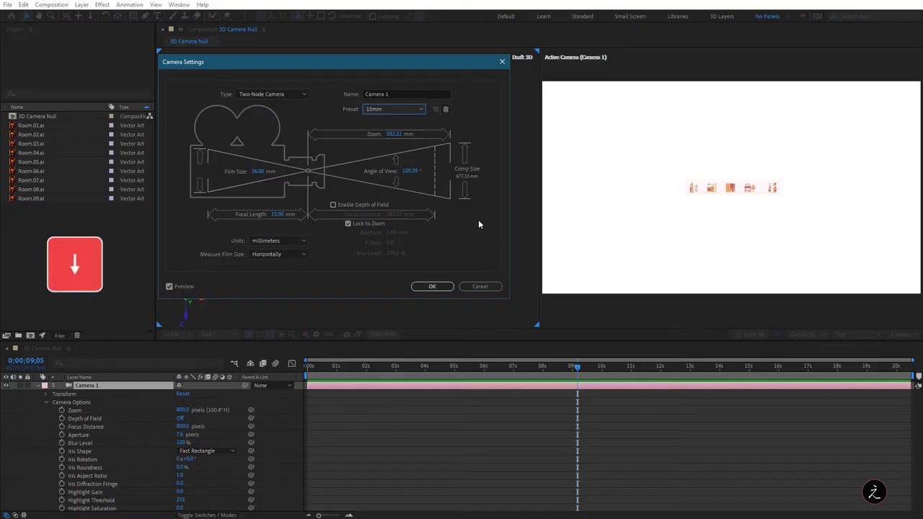
key(Down)
key(Down)
key(Down)
key(Down)
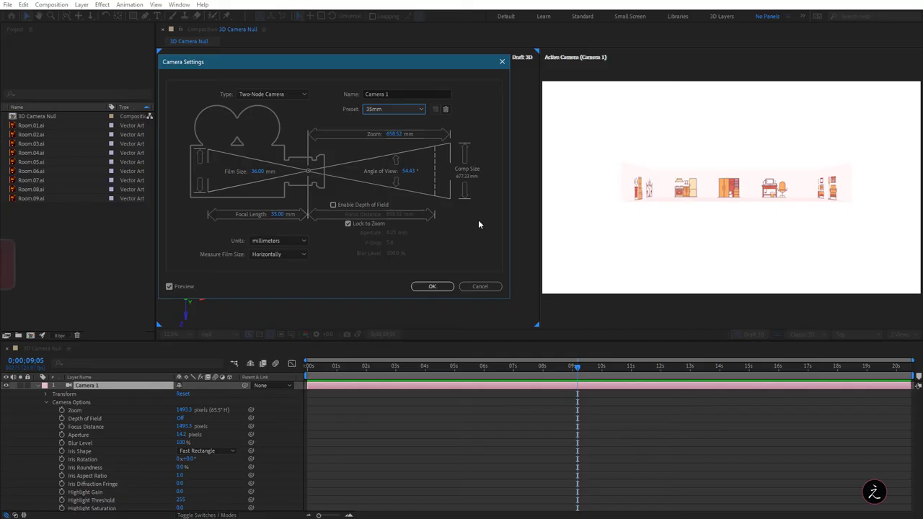
key(Down)
key(Up)
key(Up)
key(Up)
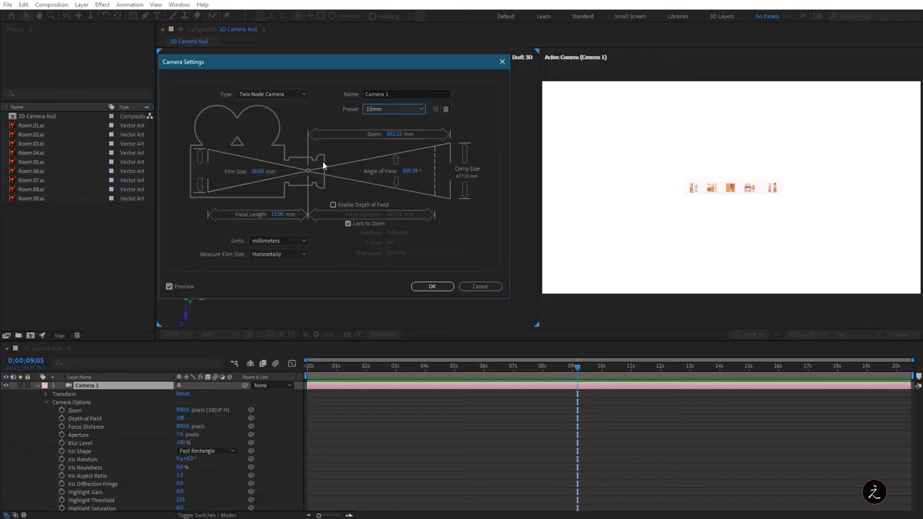
click(424, 288)
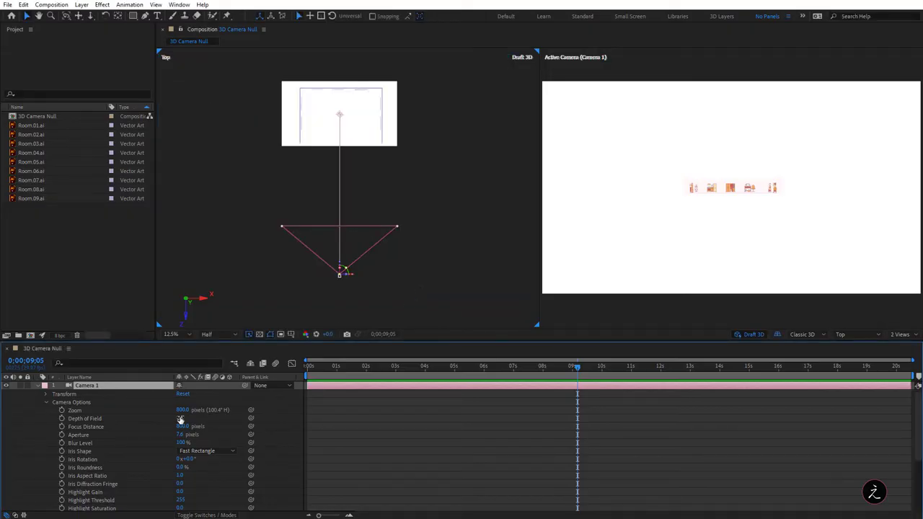
Step: Reduce Camera 1's Zoom value to 570 pixels
drag(182, 409, 81, 418)
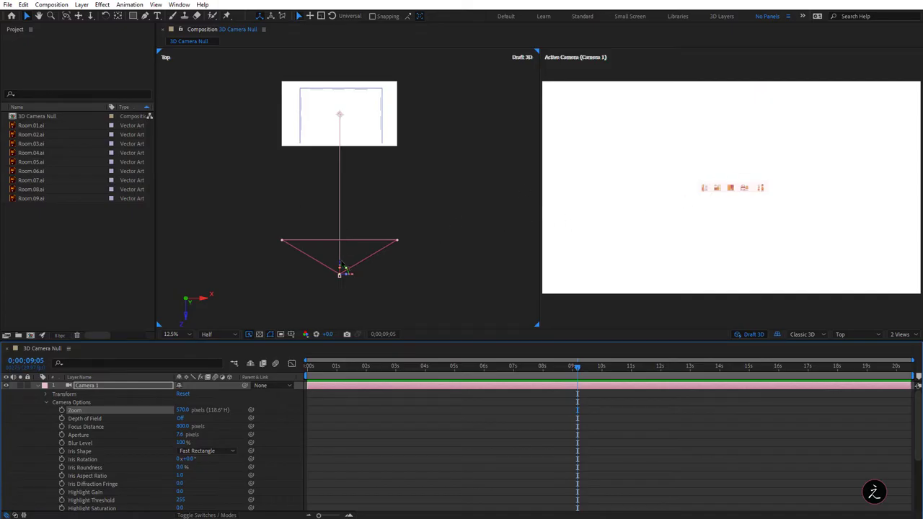
Step: Move Camera 1 forward in the Top view, up to the front edge of the room
drag(344, 269, 346, 143)
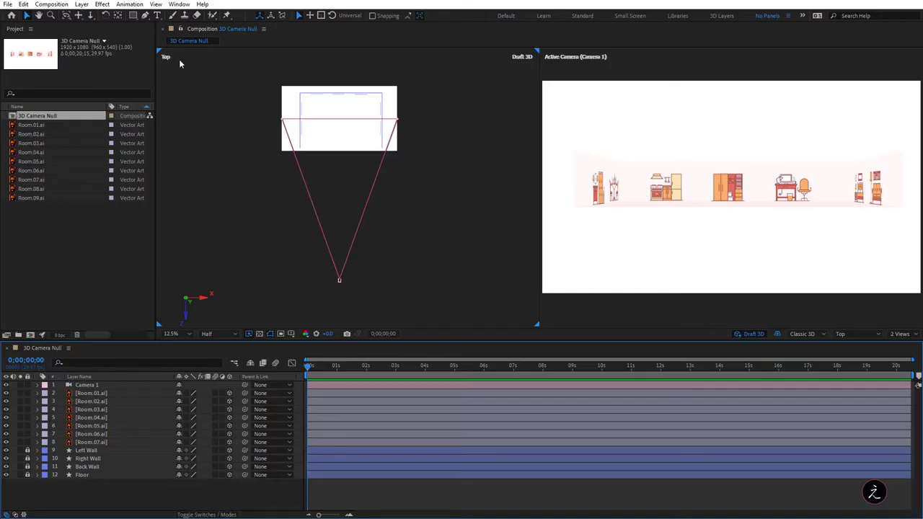
Step: Reveal Camera 1's Position, try shifting its X value to 1791, and undo the shift
click(339, 277)
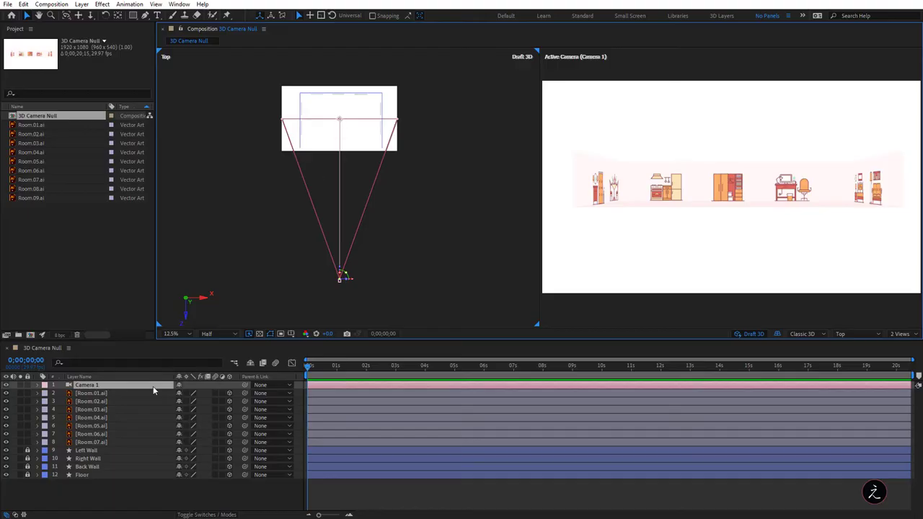
key(p)
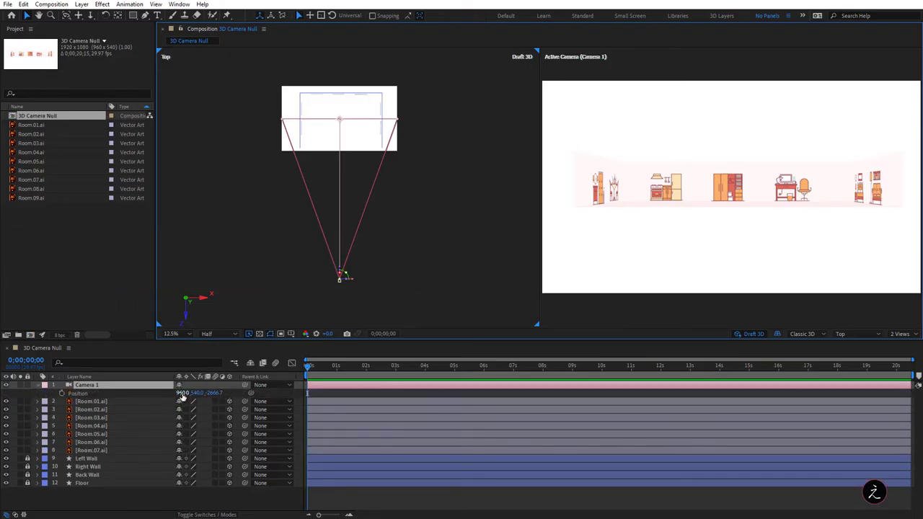
drag(183, 395, 436, 393)
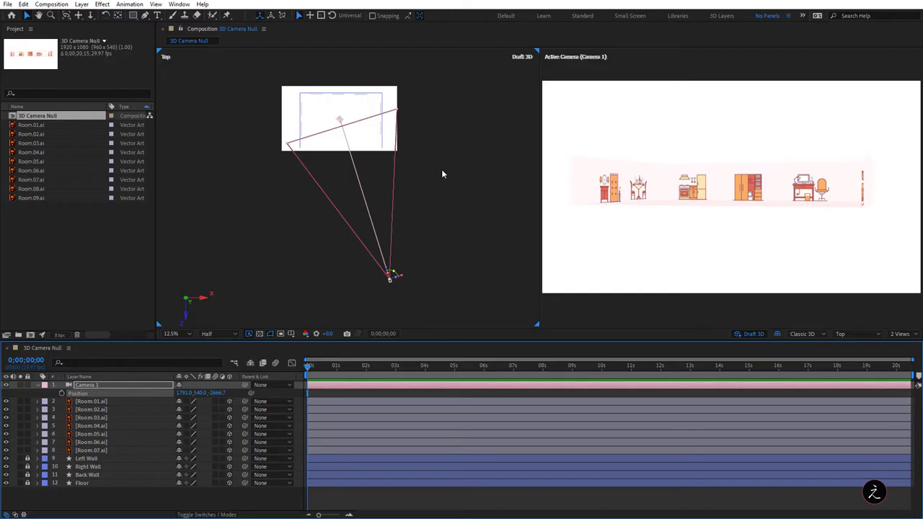
key(ctrl+z)
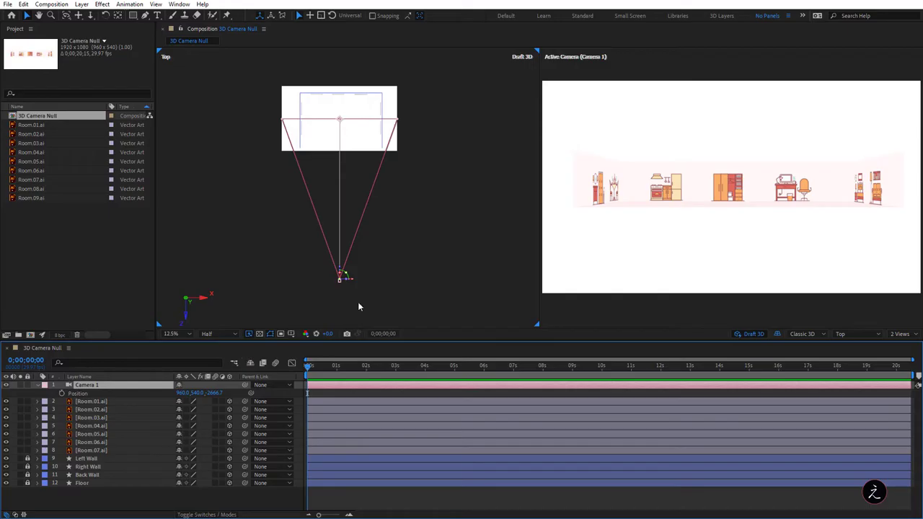
Step: Add Position keyframes to Camera 1 at 0;00;00;00 and 0;00;01;18
click(62, 394)
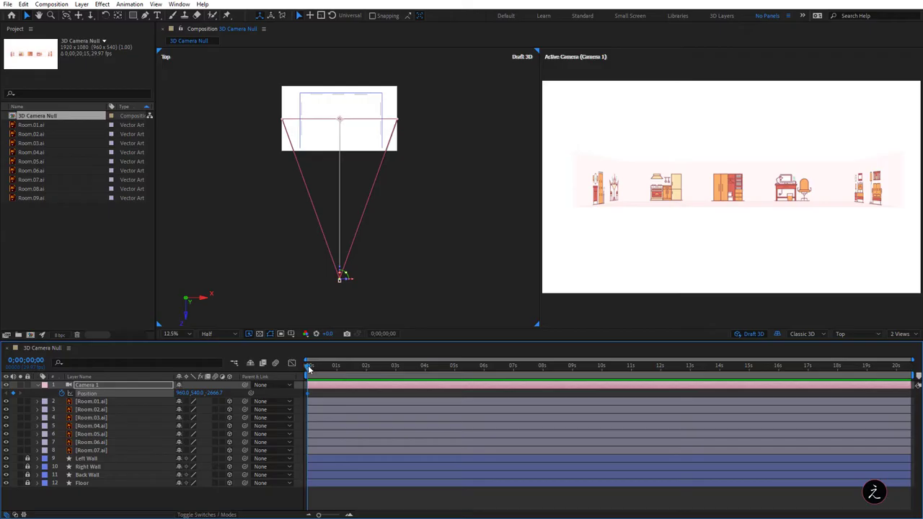
drag(309, 368, 356, 368)
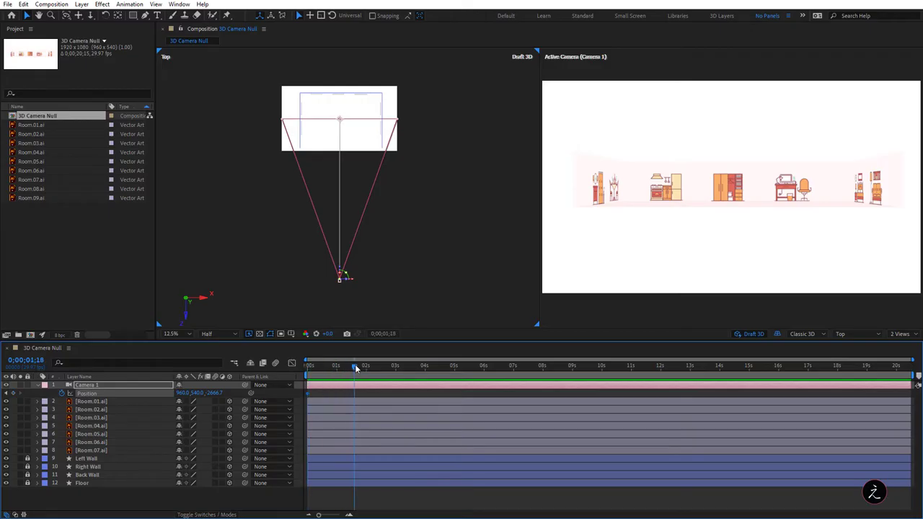
click(14, 393)
Step: Orbit Camera 1 around its point of interest in the active camera view to a position of about 3249.6, 540, -1367
click(65, 15)
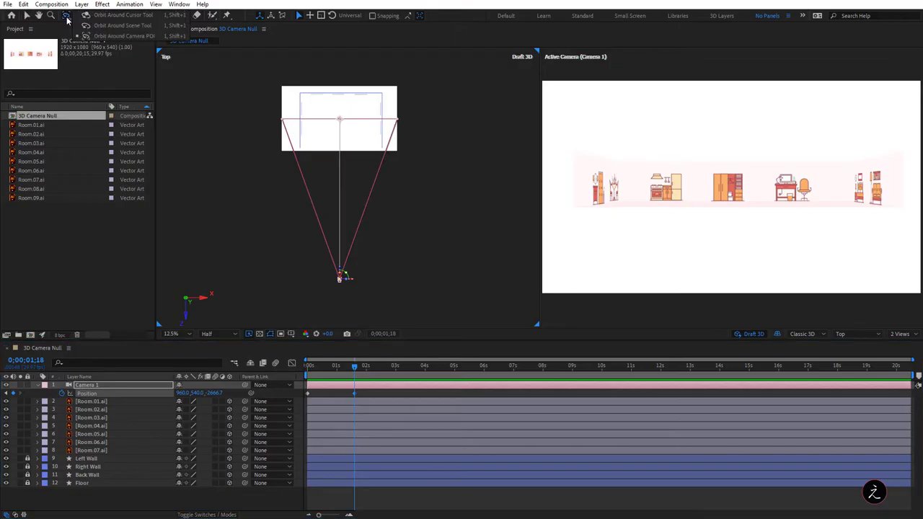
click(111, 40)
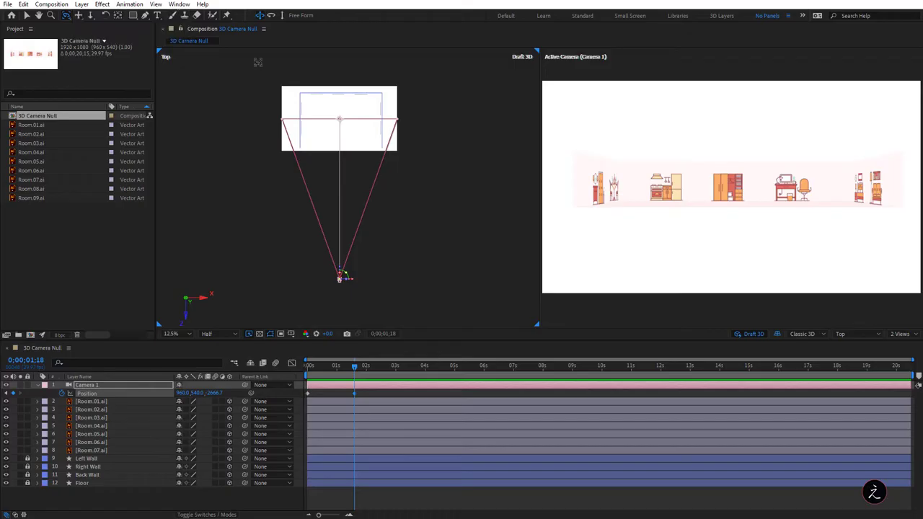
click(618, 64)
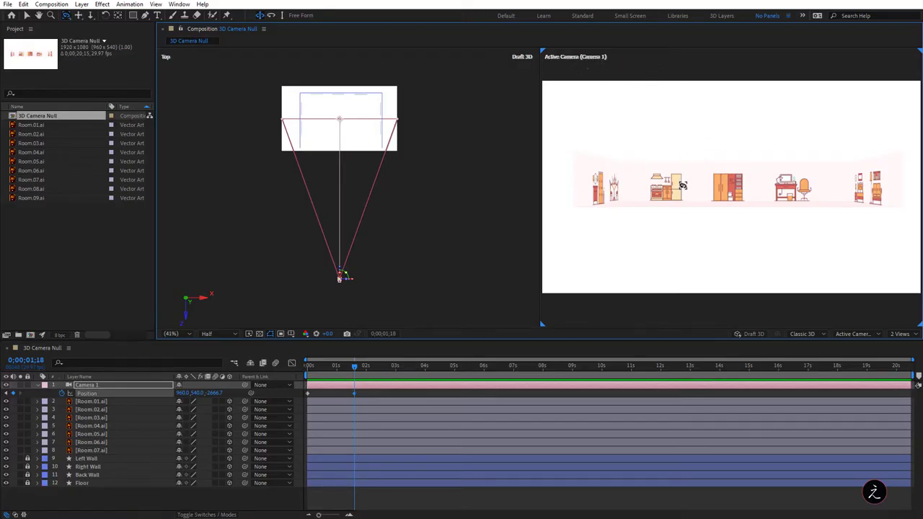
drag(680, 186, 634, 186)
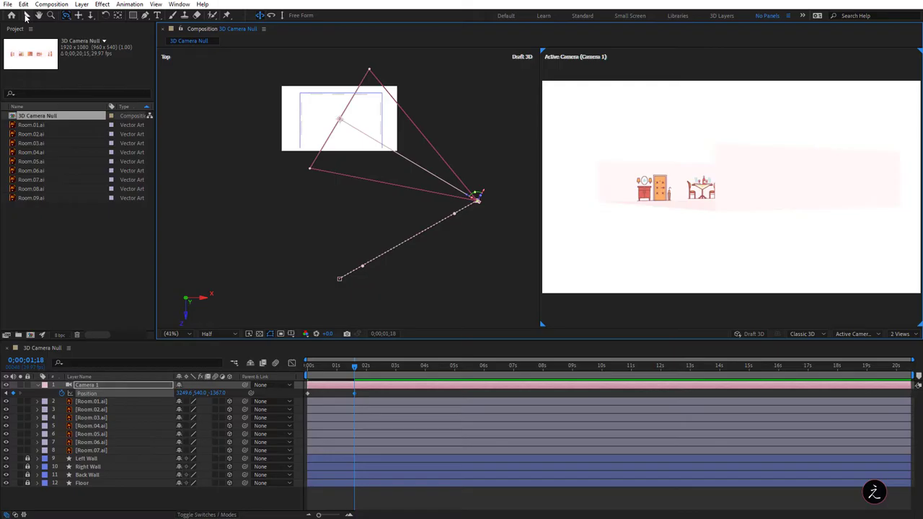
Step: Bend Camera 1's motion path into an outward arc in the Top view and preview the move at 0;00;01;06
click(27, 15)
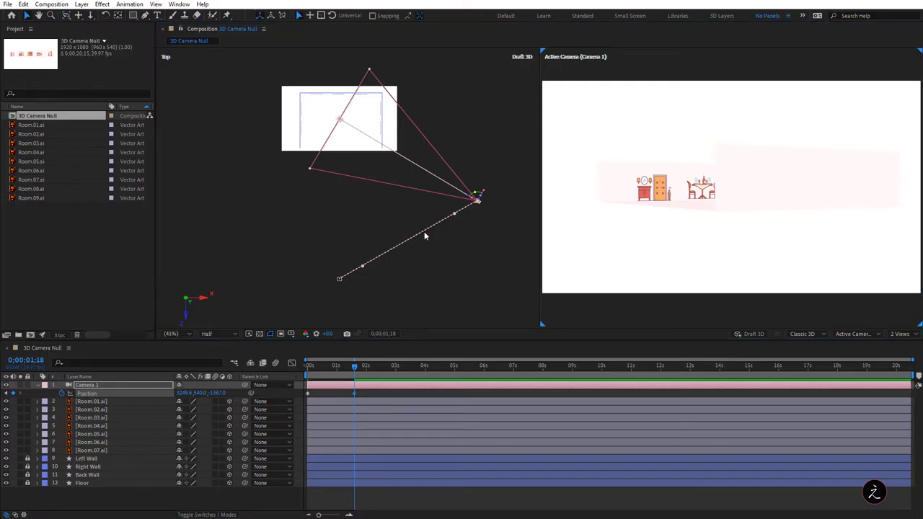
drag(454, 214, 481, 253)
drag(363, 267, 365, 298)
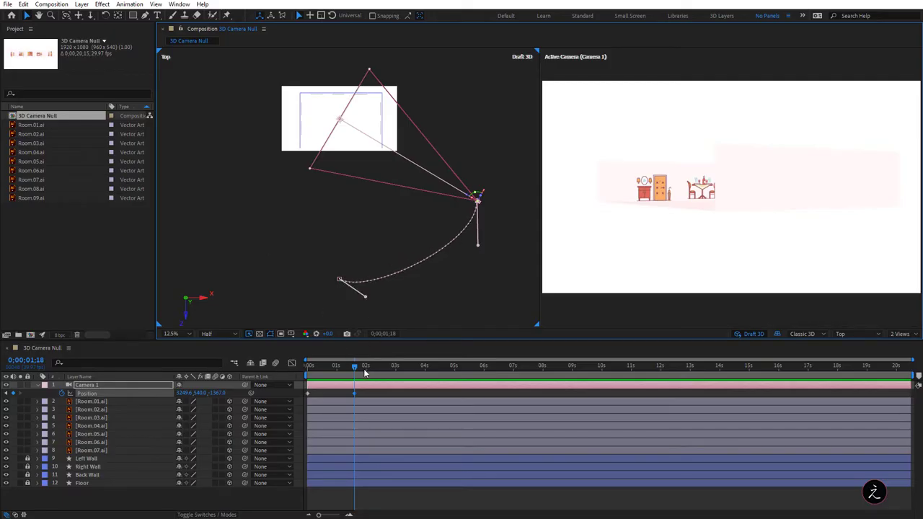
mouse_move(354, 366)
mouse_down()
mouse_move(329, 366)
mouse_move(343, 366)
mouse_up()
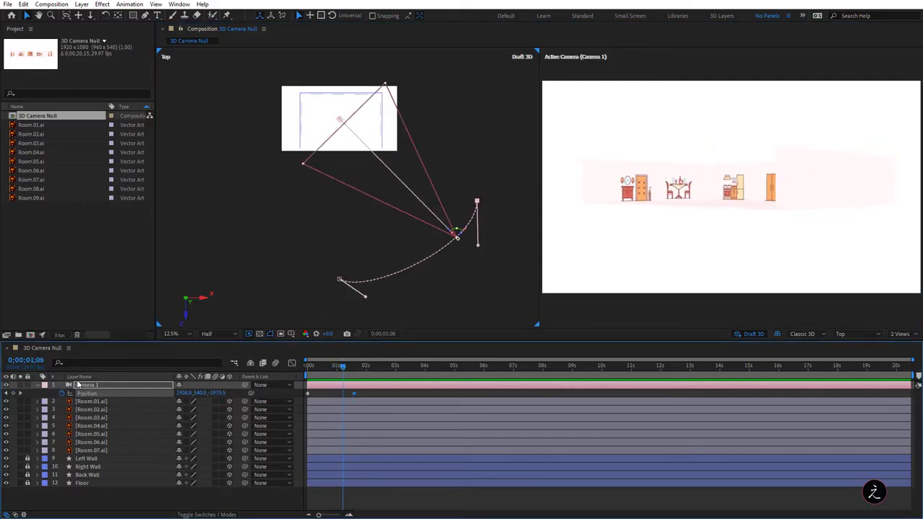
Step: Remove Camera 1's Position keyframes and reset its Transform properties, ending at the start of the timeline
click(61, 393)
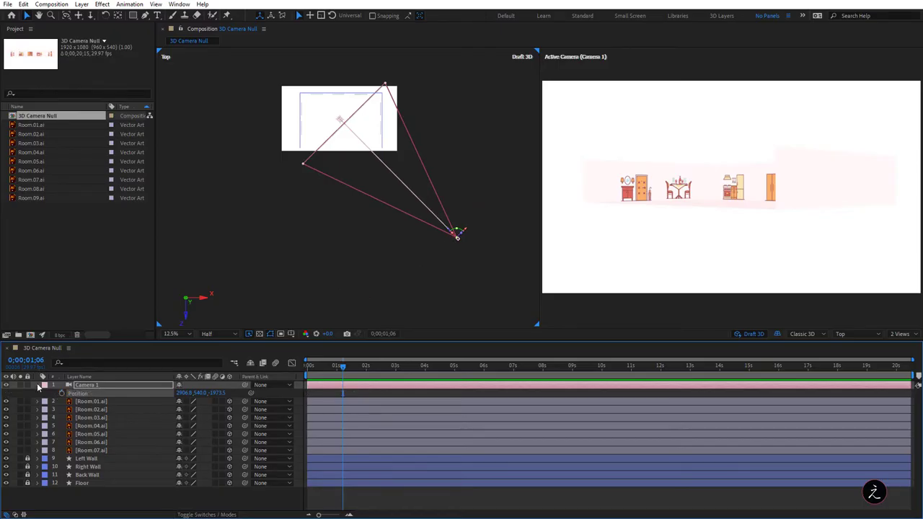
click(38, 385)
click(38, 385)
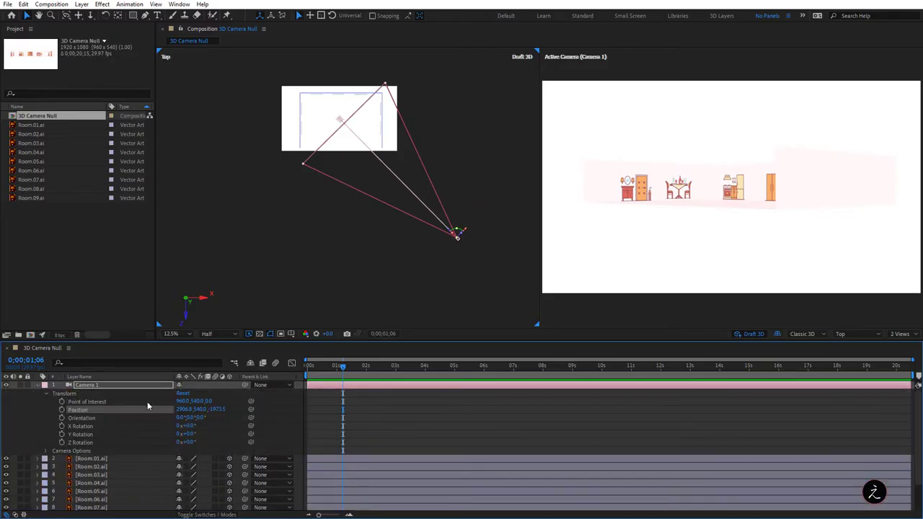
click(183, 393)
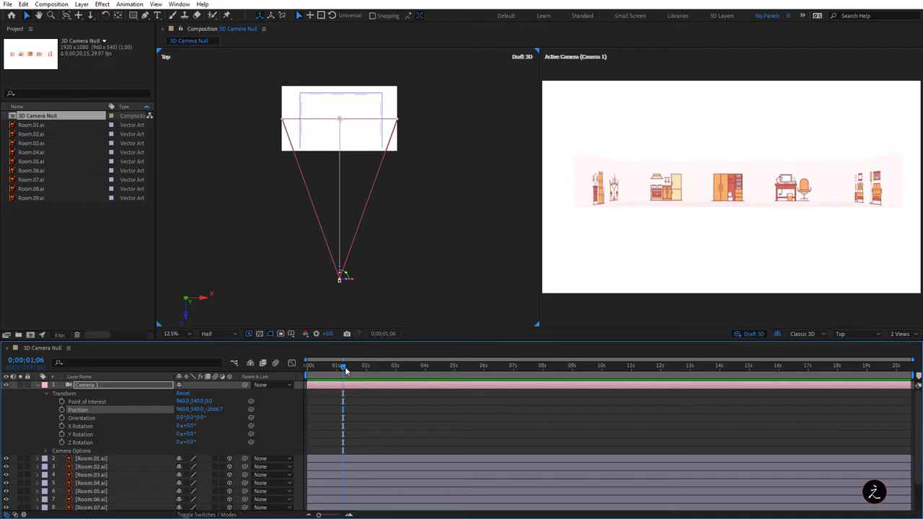
key(Home)
click(38, 385)
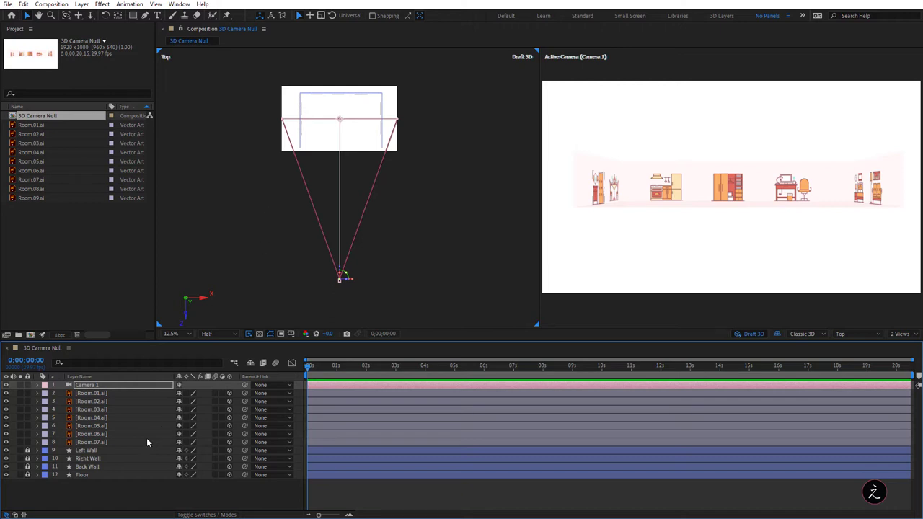
Step: Add a null object layer to the 3D Camera Null composition
right_click(114, 491)
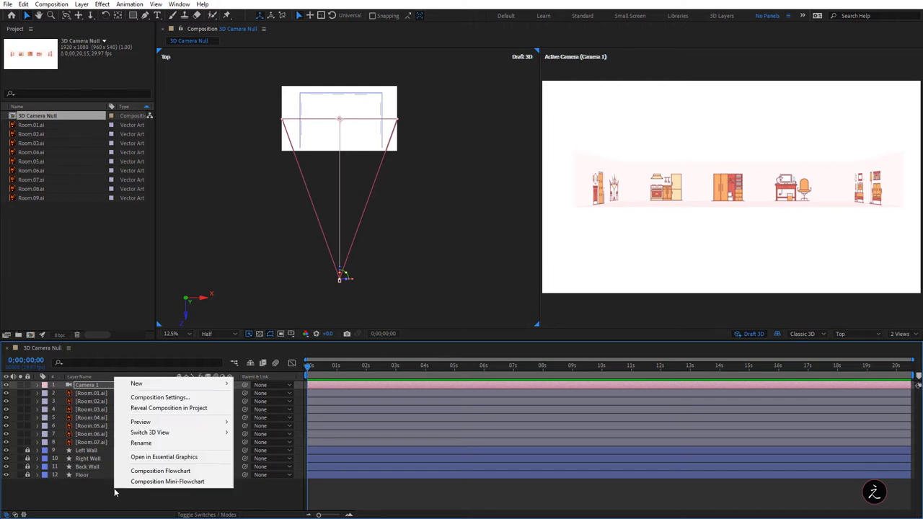
mouse_move(173, 385)
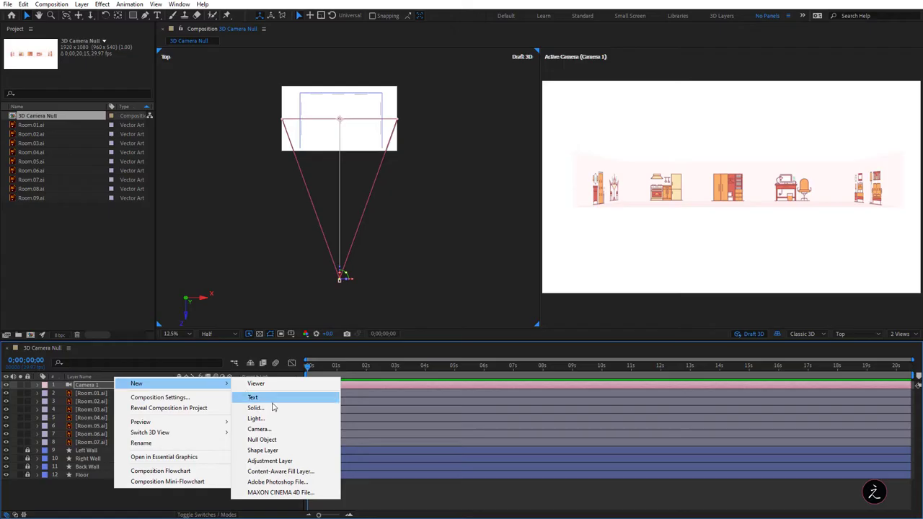
click(302, 442)
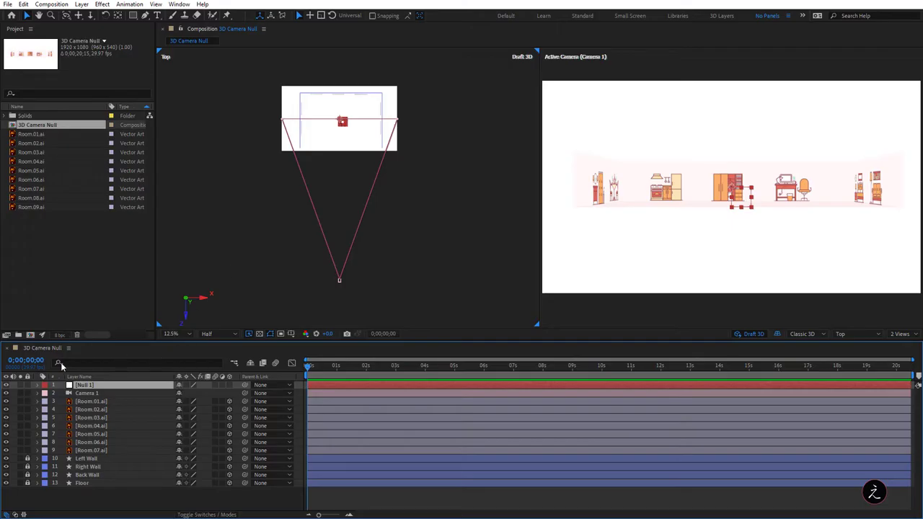
Step: Make Null 1 a 3D layer and review its Transform properties
click(39, 386)
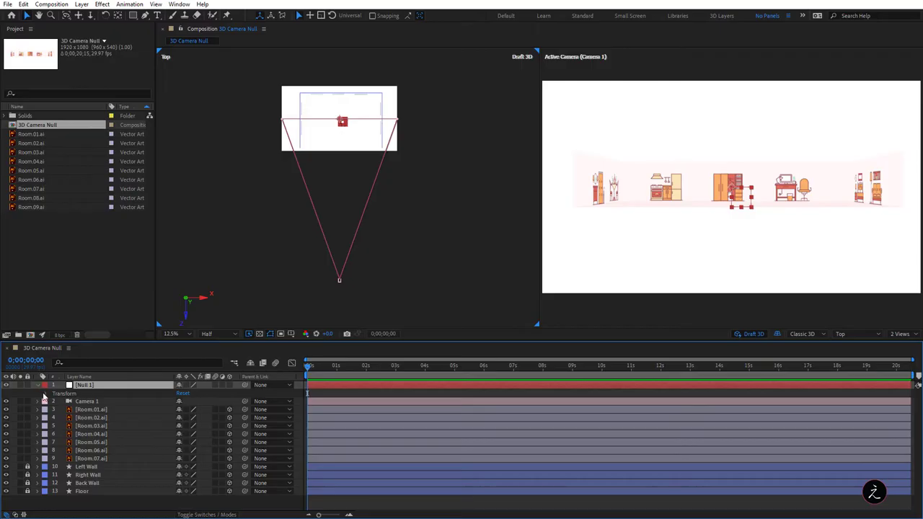
click(46, 394)
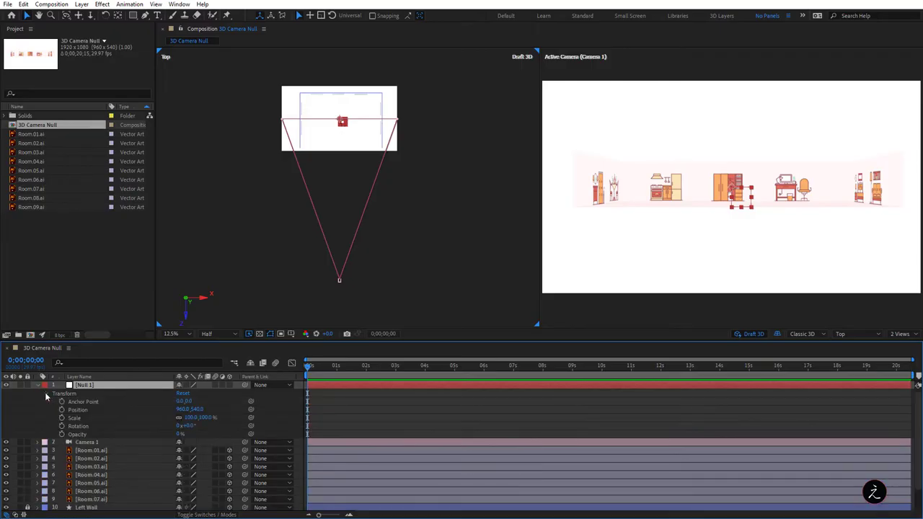
click(228, 385)
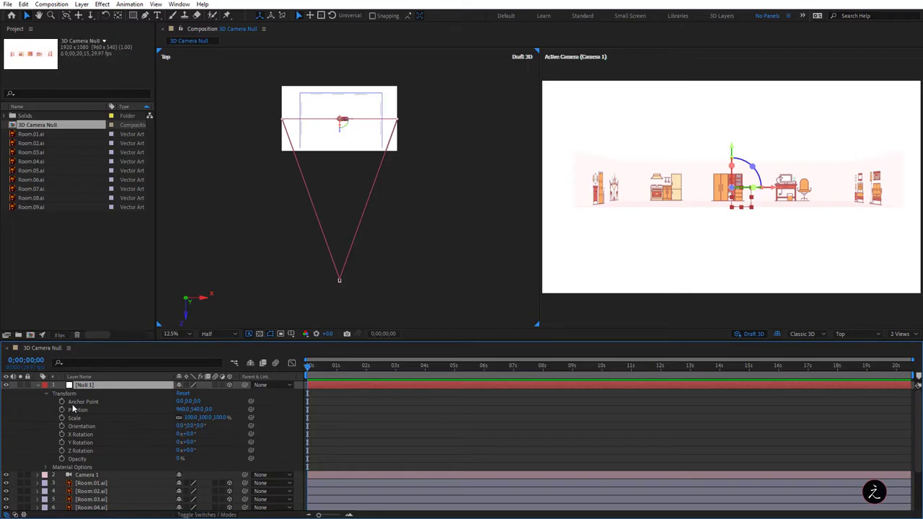
click(40, 385)
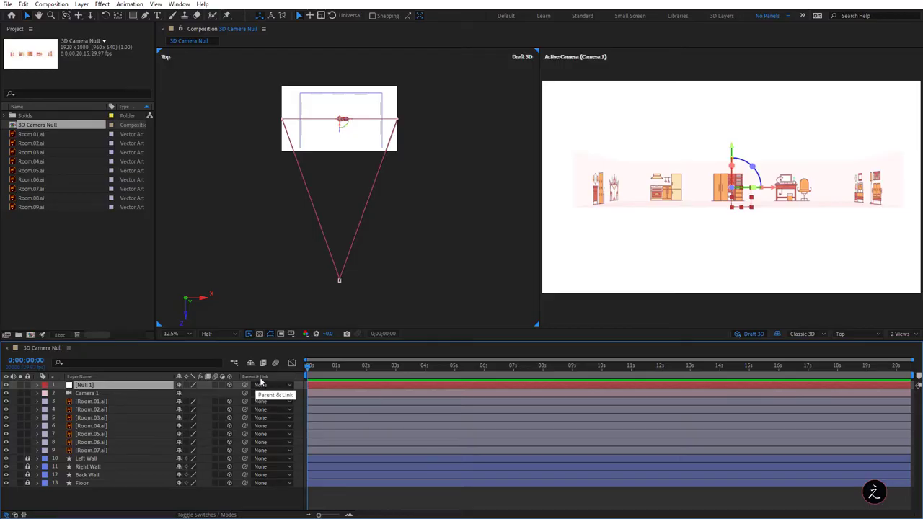
Step: Check that the Parent & Link column is enabled and parent Camera 1 to Null 1
right_click(300, 378)
mouse_move(339, 406)
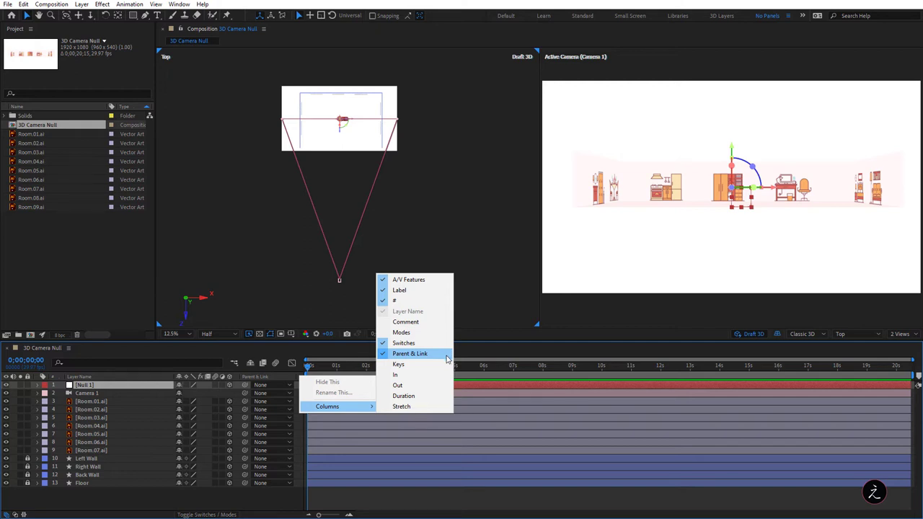
click(281, 304)
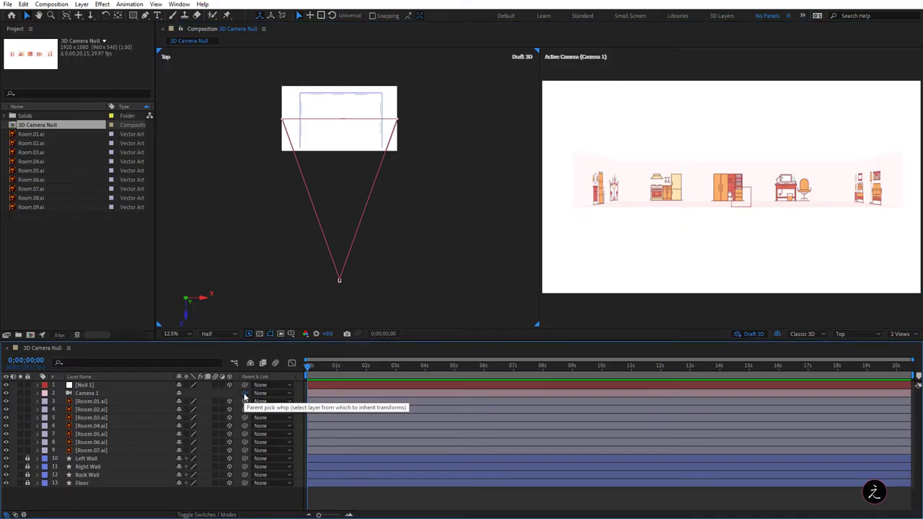
drag(245, 396, 124, 389)
Step: Reveal Null 1's Position and shift the null back and forth along X, ending at 1073
click(98, 388)
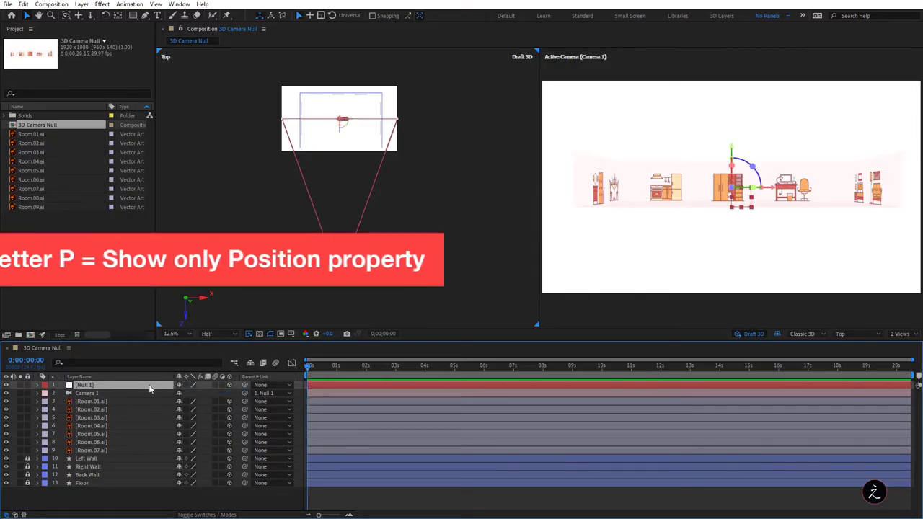
key(p)
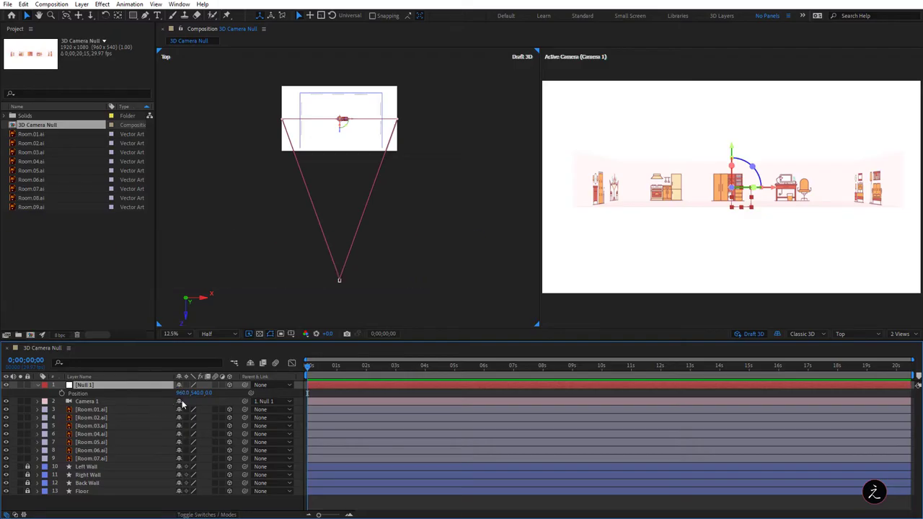
click(183, 394)
text(640)
key(Return)
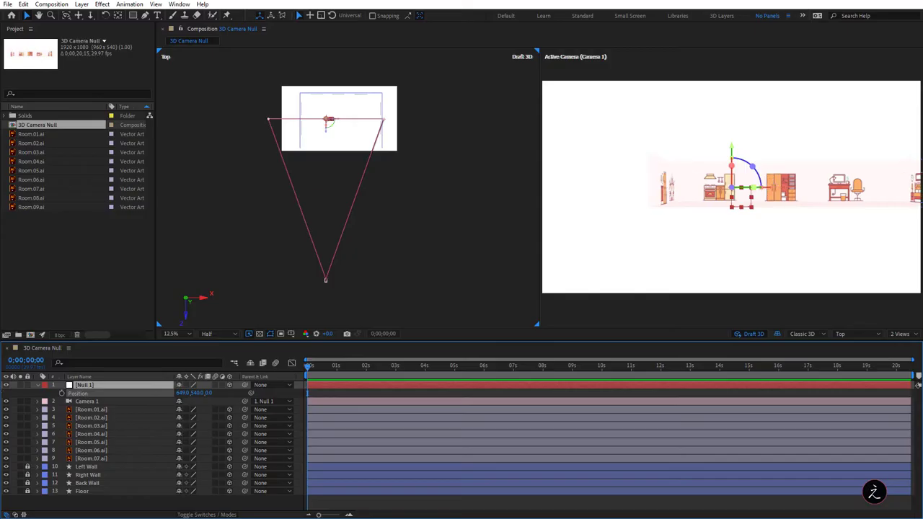
mouse_move(186, 393)
mouse_down()
mouse_move(166, 393)
mouse_move(231, 393)
mouse_move(180, 393)
mouse_move(222, 393)
mouse_move(192, 393)
mouse_up()
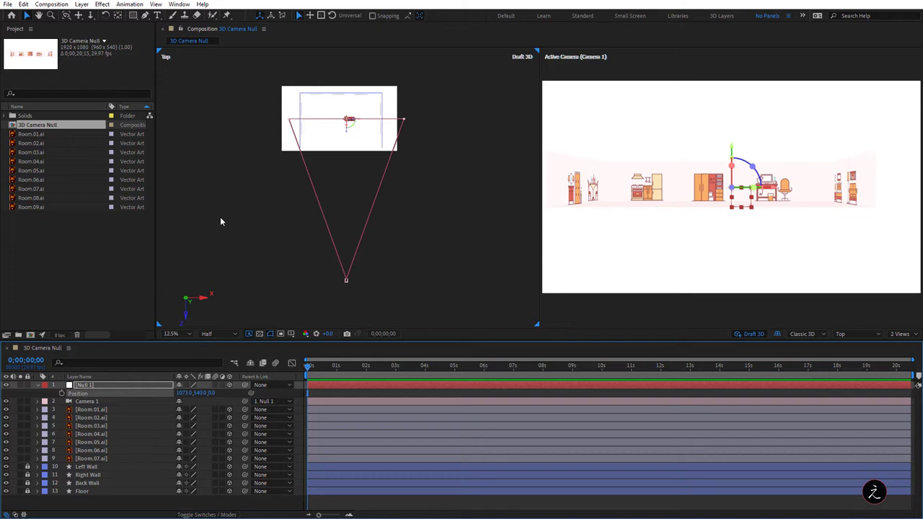
Step: Delete the Null 1 layer and hide Camera 1
click(135, 385)
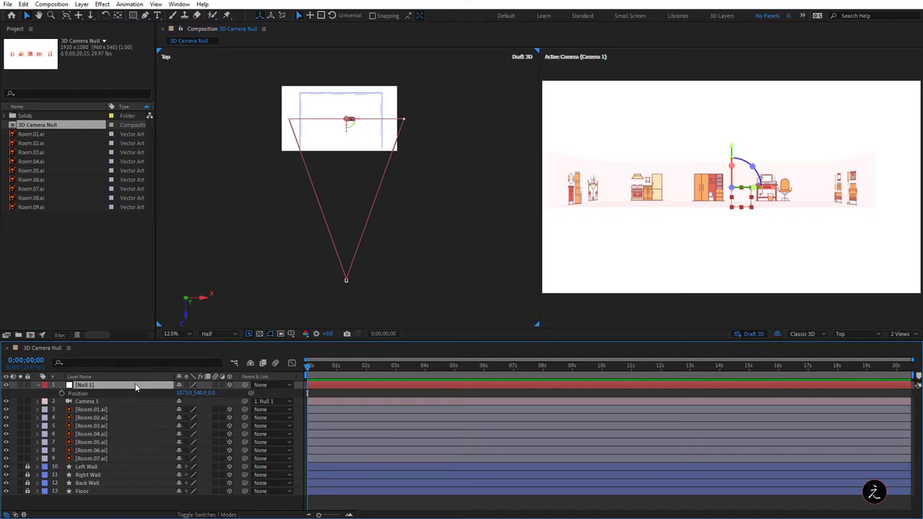
key(Delete)
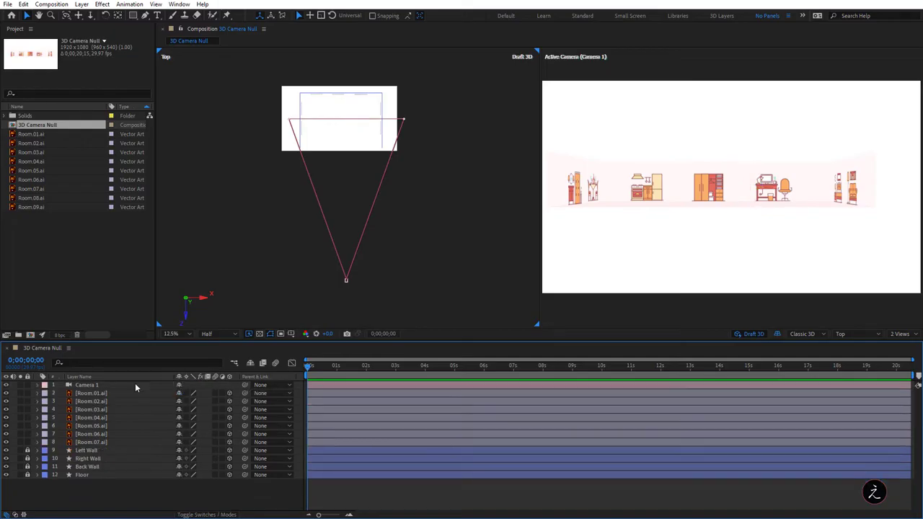
click(5, 385)
Step: Add a one-node camera with the 50mm preset and shift its Position along X to 834
right_click(83, 489)
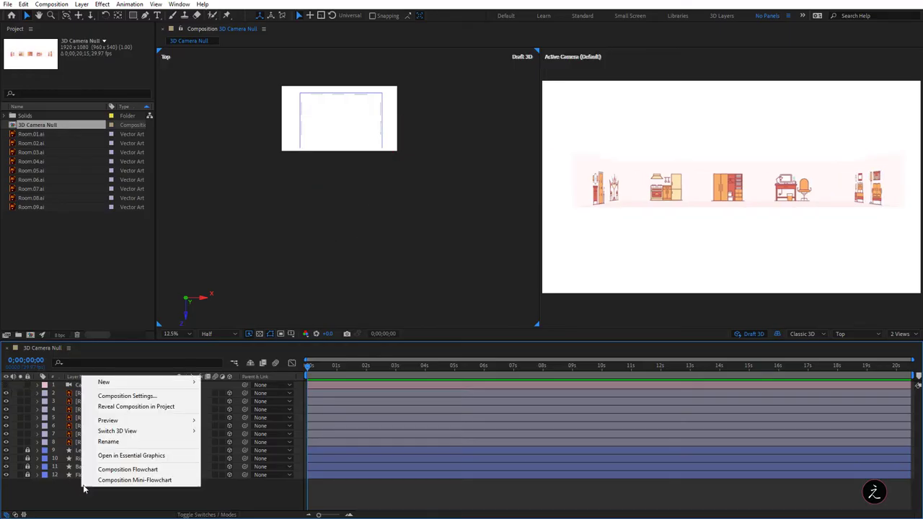
click(220, 428)
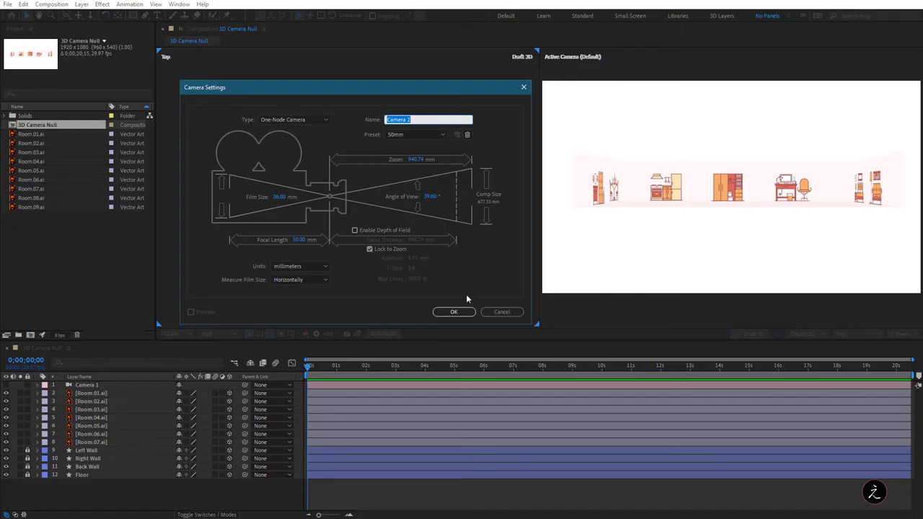
click(452, 313)
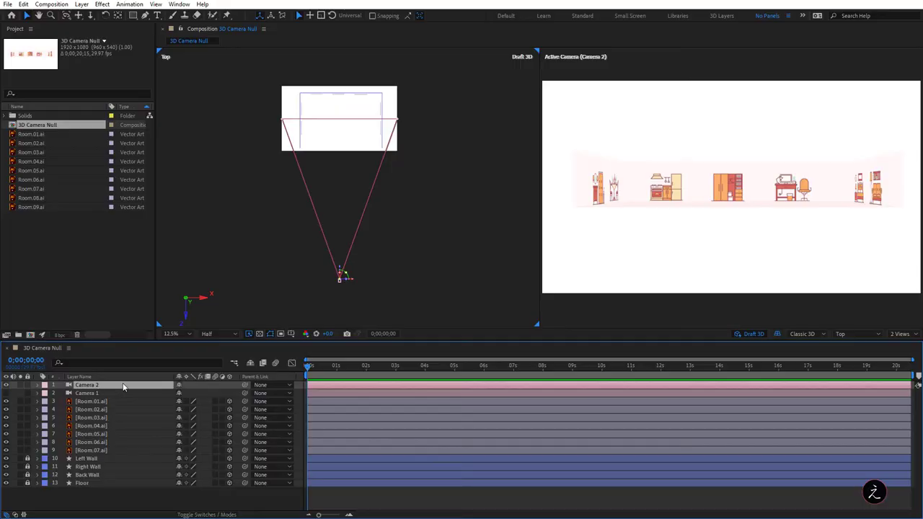
key(p)
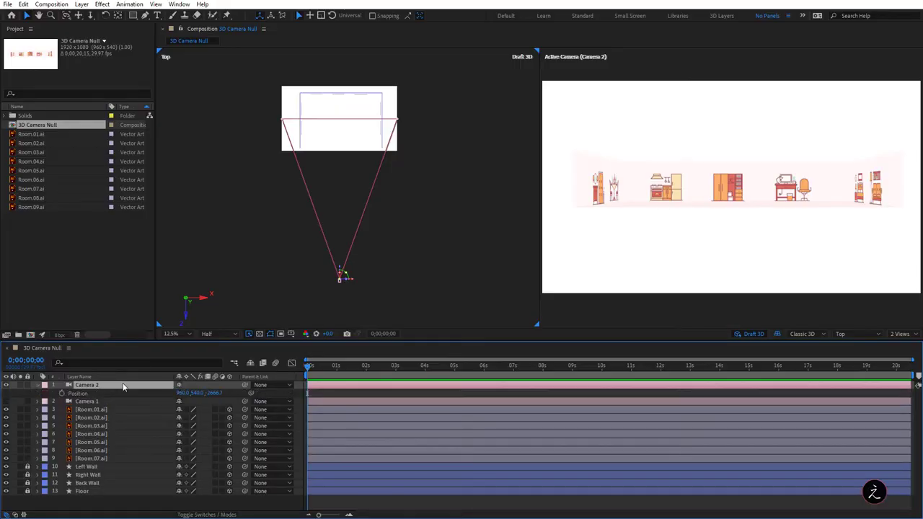
drag(182, 393, 106, 377)
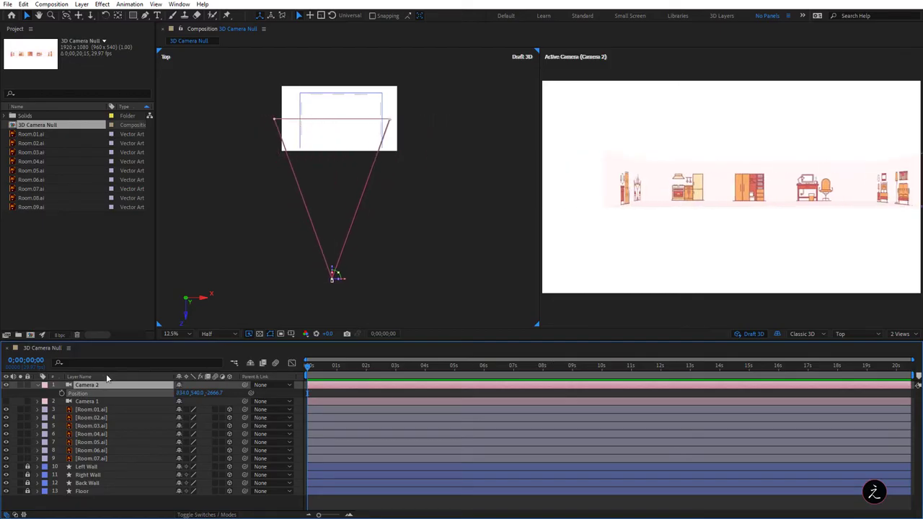
Step: Delete the Camera 2 layer and make Camera 1 visible again
click(116, 386)
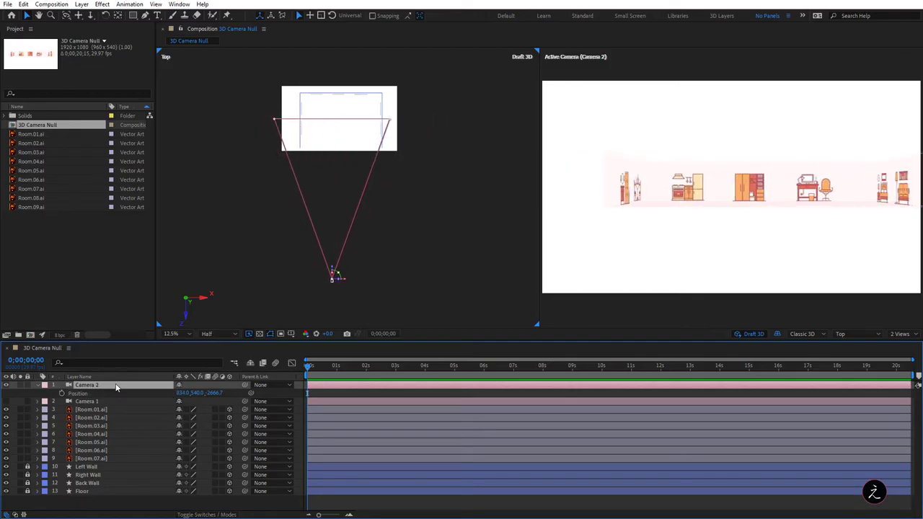
key(Delete)
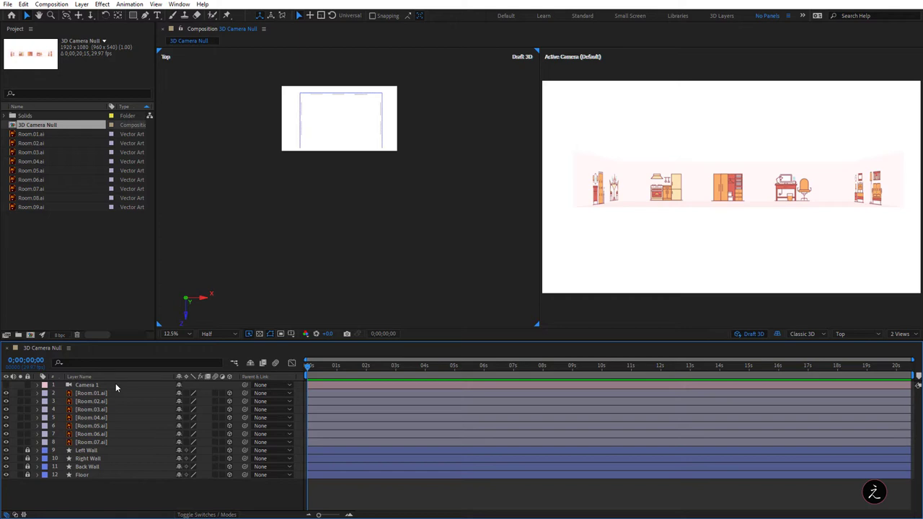
click(7, 385)
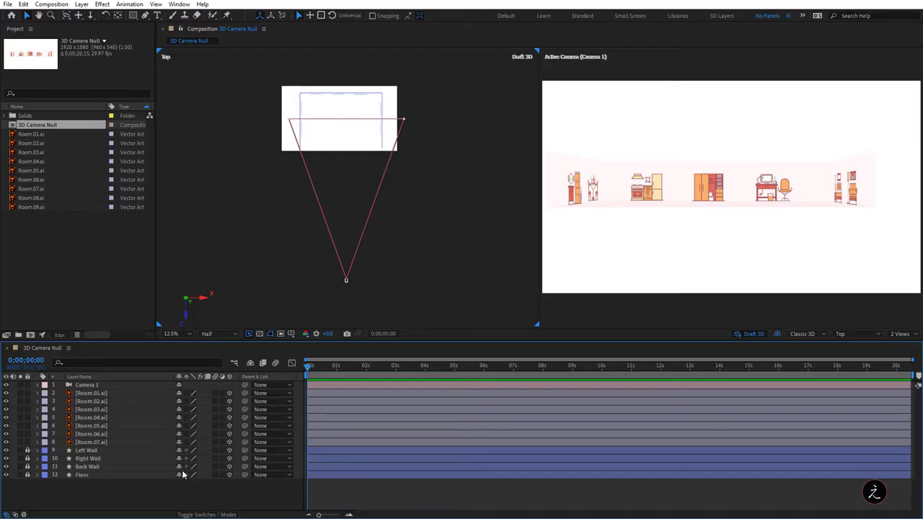
Step: Reset Camera 1's Transform properties and collapse the layer
click(44, 388)
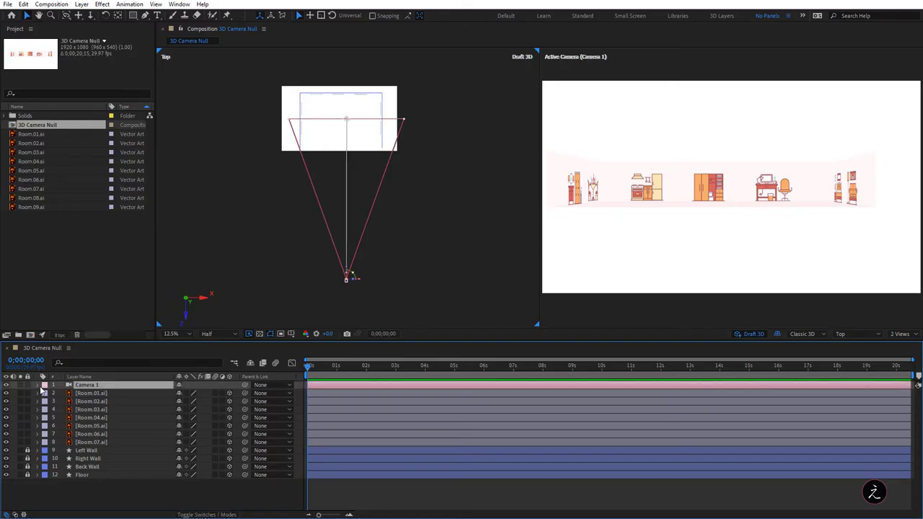
click(39, 387)
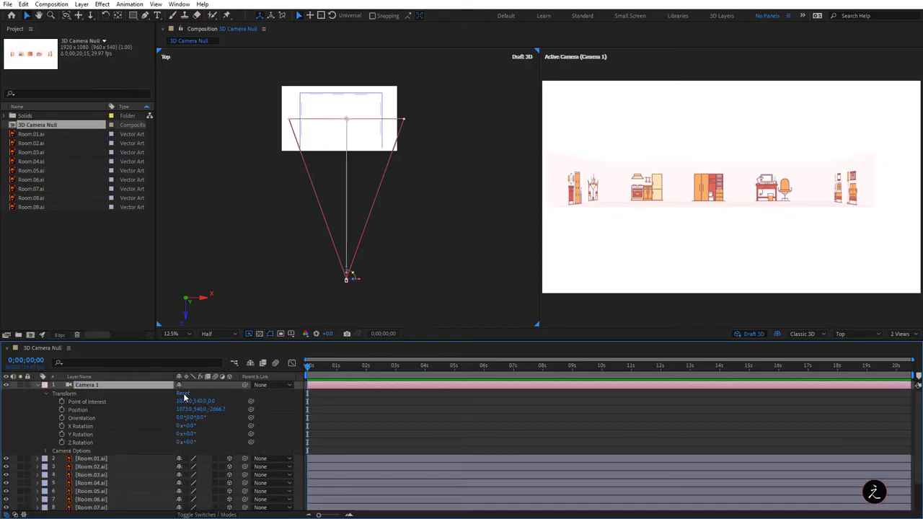
click(39, 387)
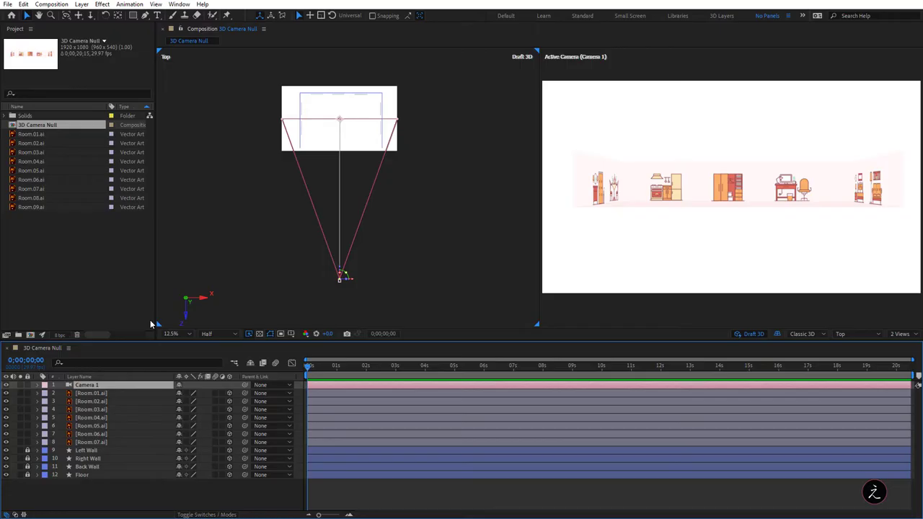
Step: Create an orbit null for Camera 1 and check the new null and the camera layer in turn
right_click(135, 388)
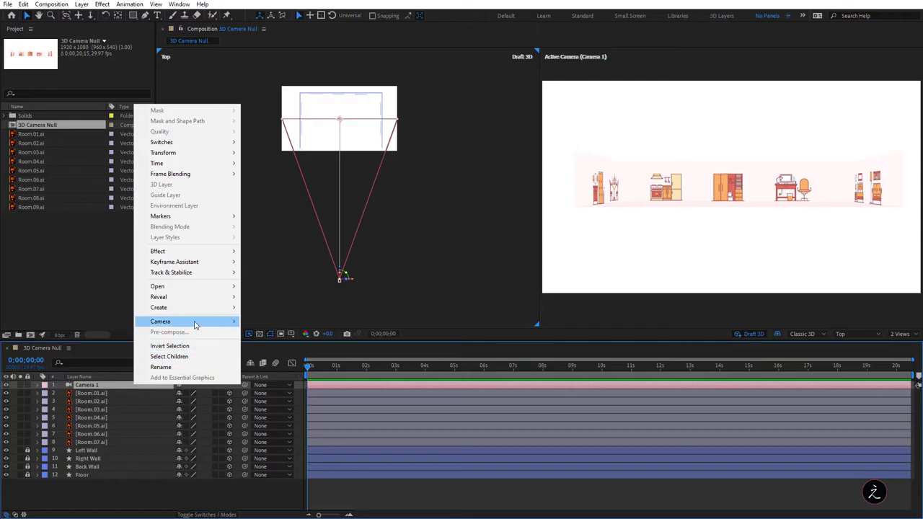
mouse_move(194, 326)
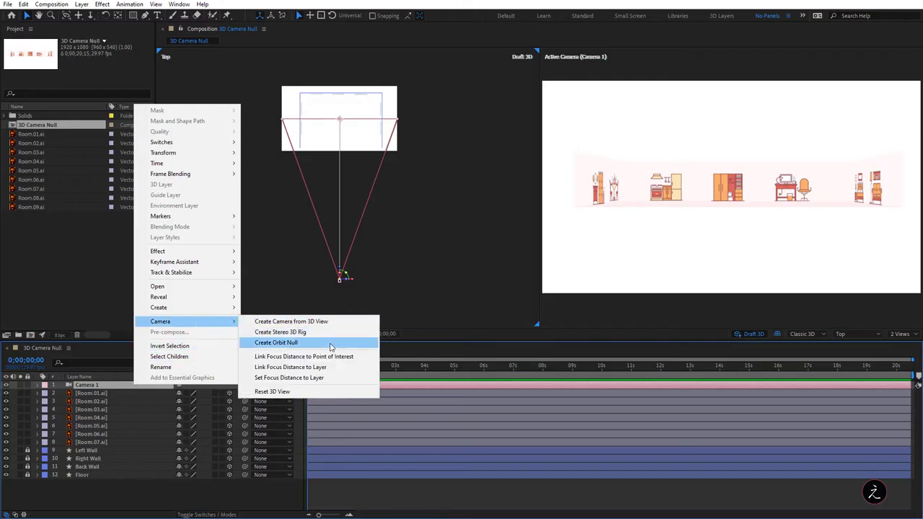
click(330, 346)
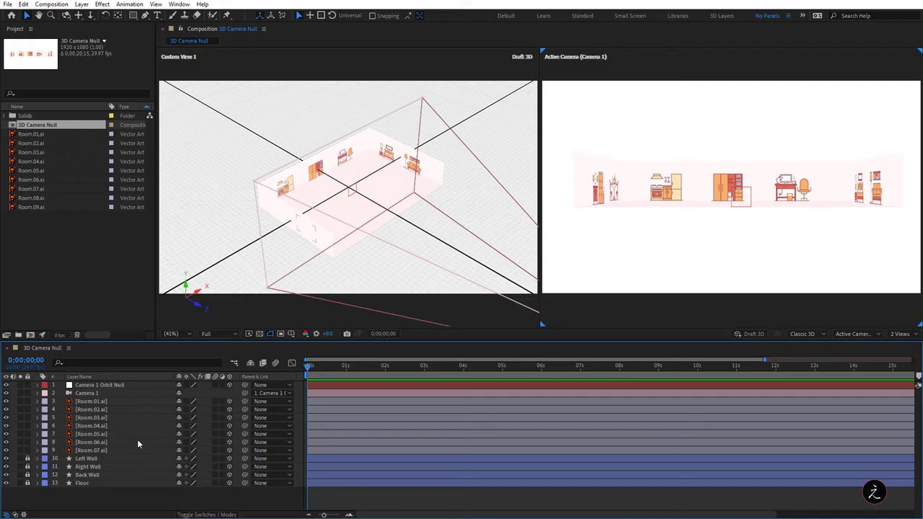
click(121, 393)
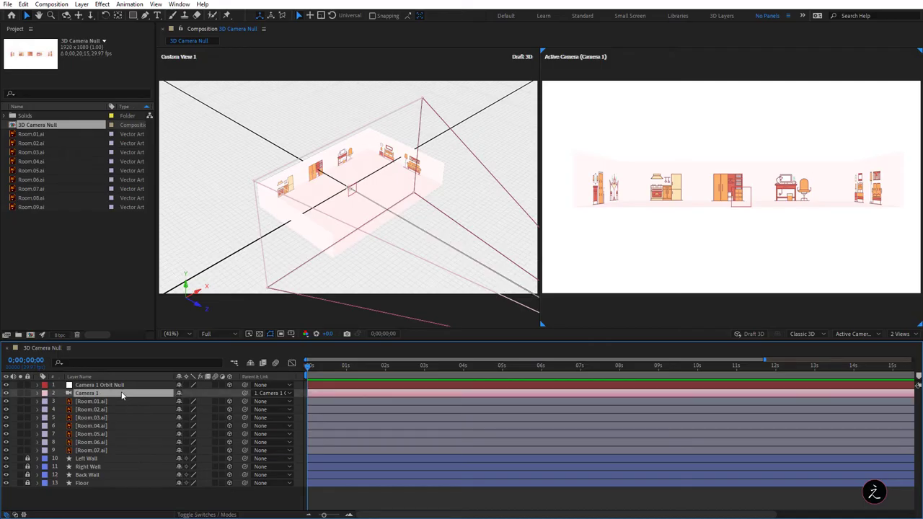
click(134, 385)
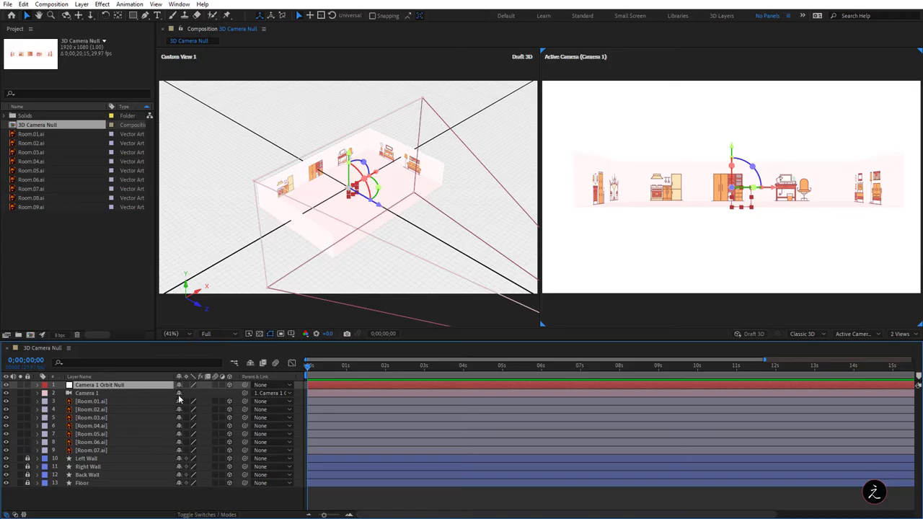
Step: Change Camera 1's lens preset to 24mm in its camera settings
click(100, 396)
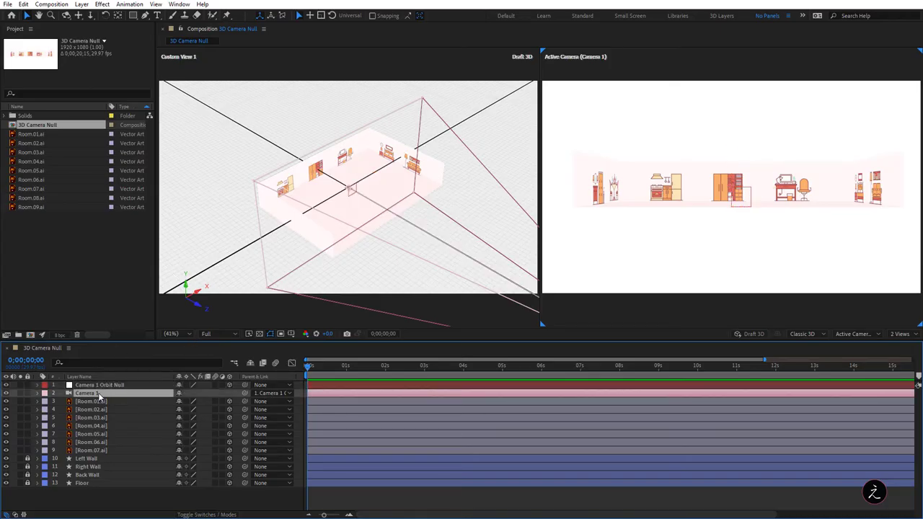
double_click(99, 395)
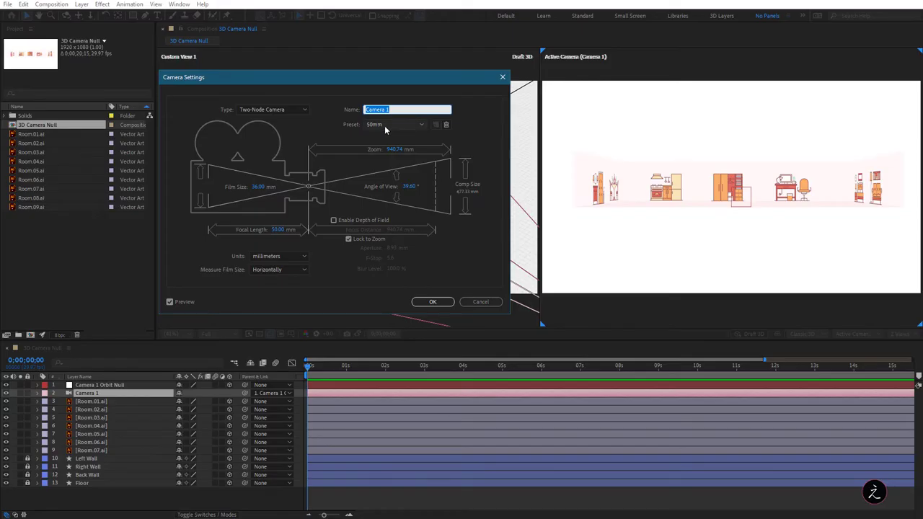
click(420, 125)
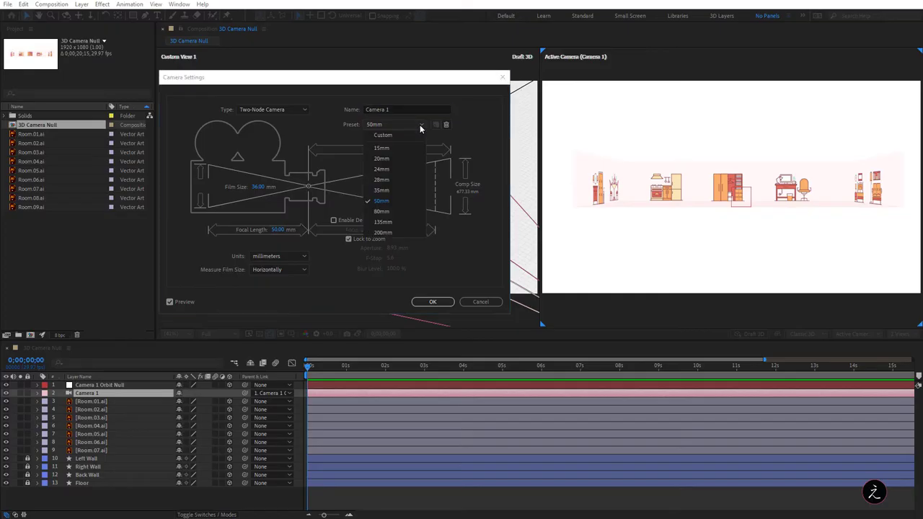
click(404, 170)
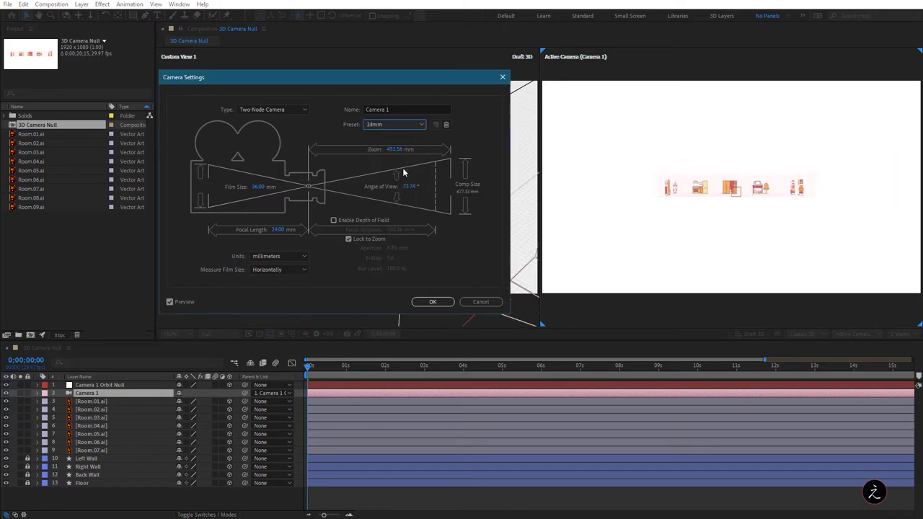
click(433, 301)
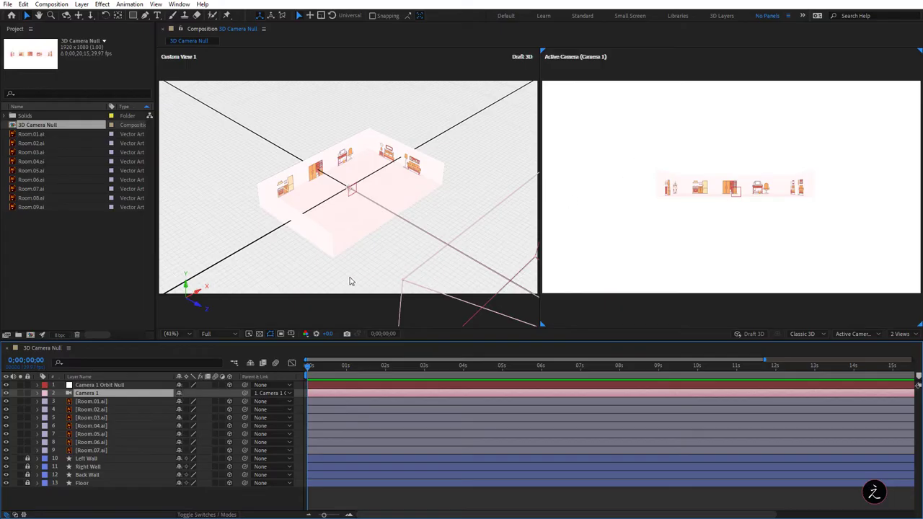
Step: Move Camera 1 forward along its Z axis toward the room in Custom View 1, to a Z position of about -1365
key(h)
drag(443, 221, 319, 161)
key(v)
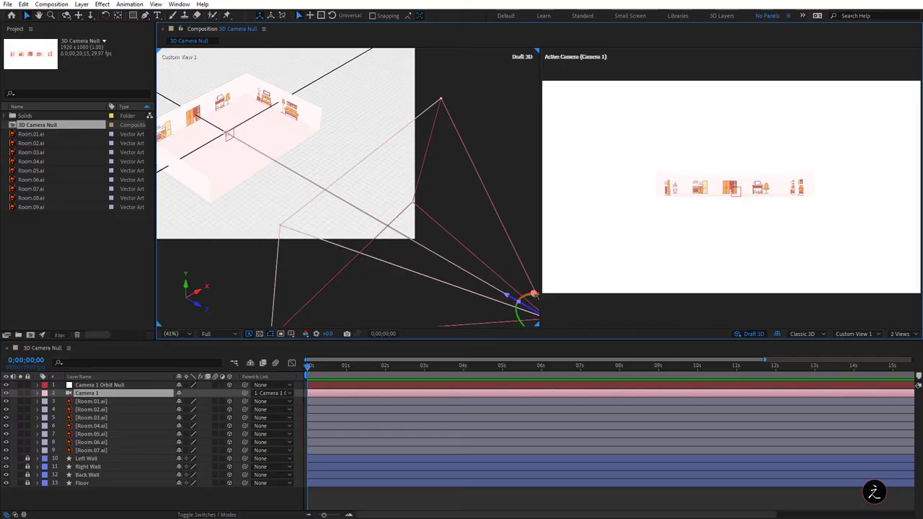
drag(507, 297, 367, 235)
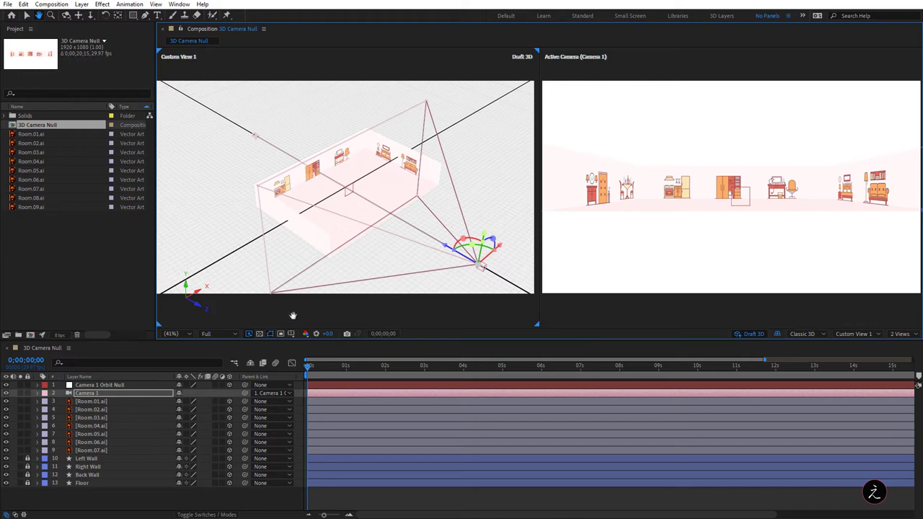
key(v)
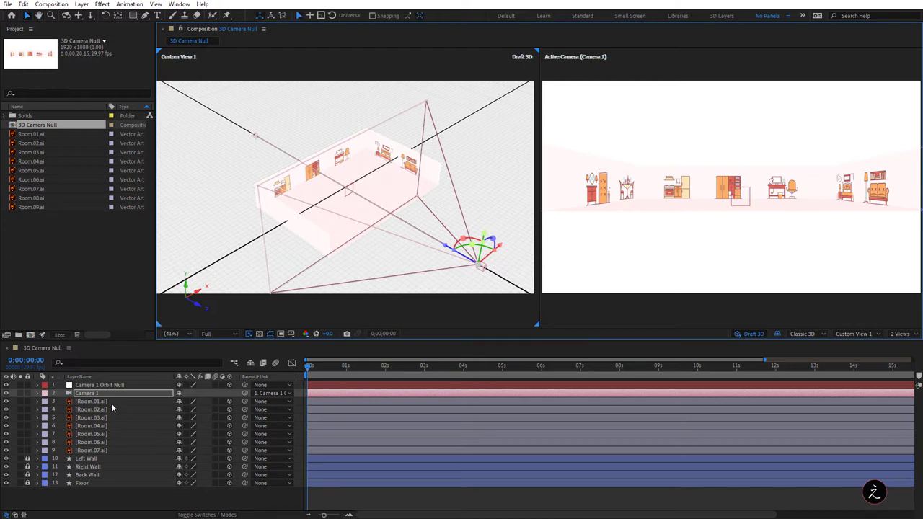
Step: Keyframe Camera 1's Position at the composition start, and at 0;00;01;00 move the camera forward along Z to about -358
key(Return)
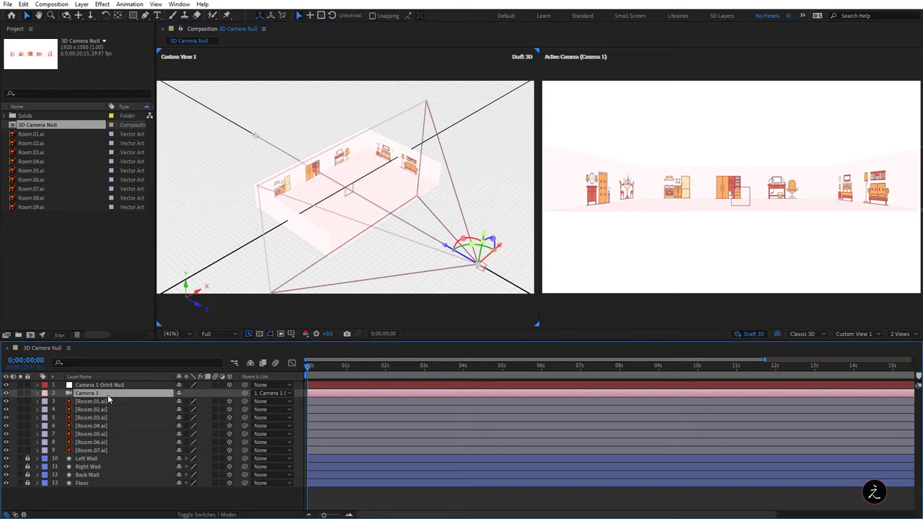
key(p)
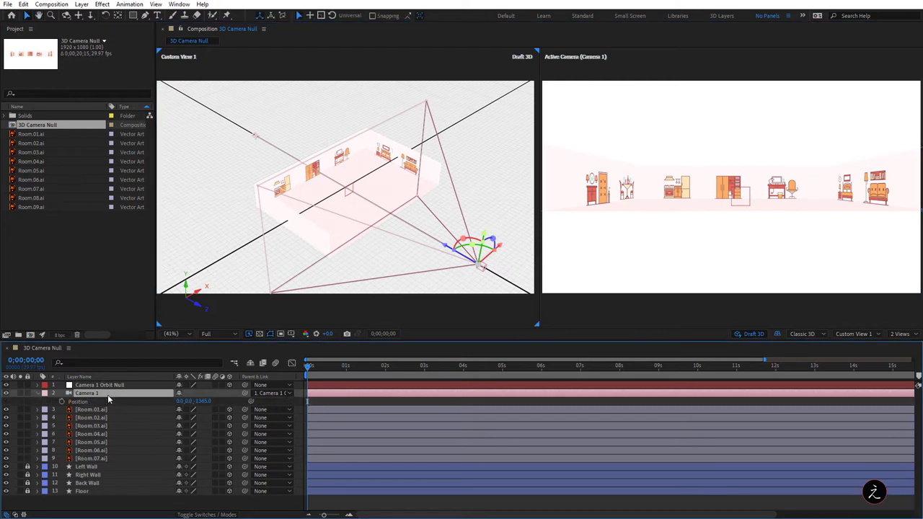
click(61, 402)
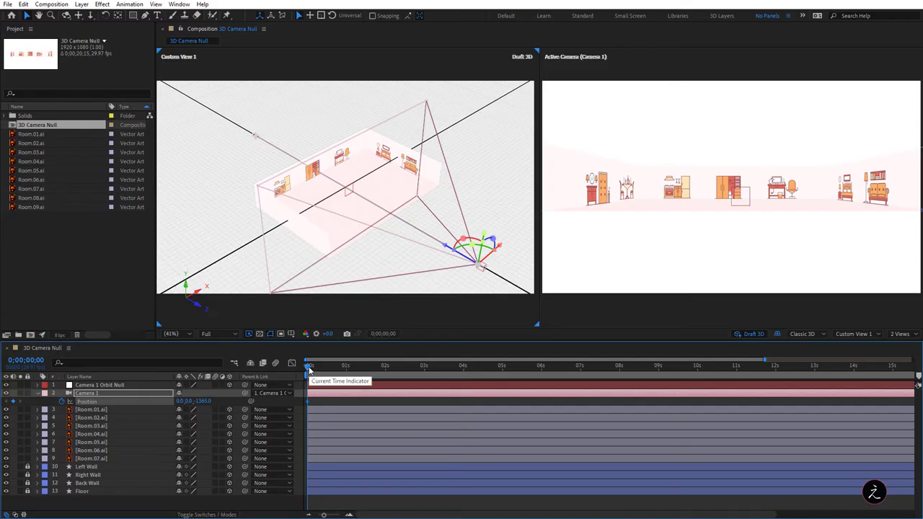
drag(308, 368, 347, 369)
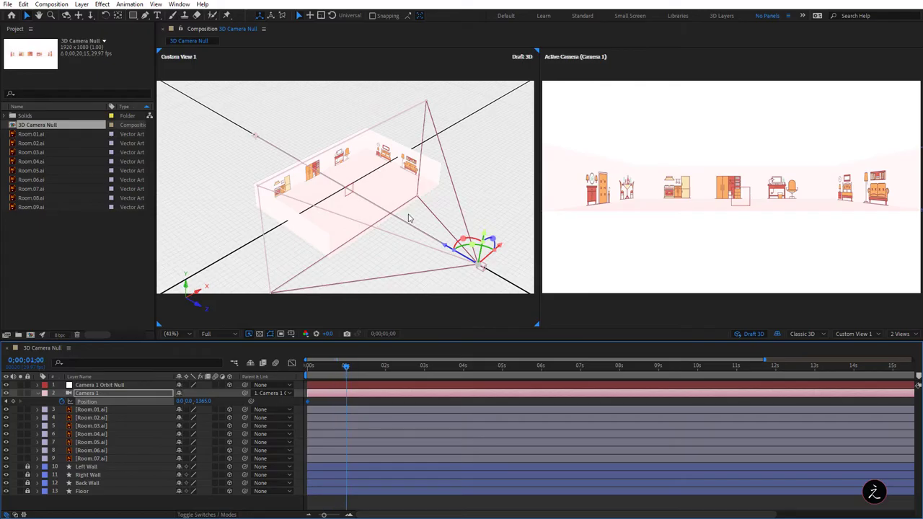
drag(445, 247, 266, 158)
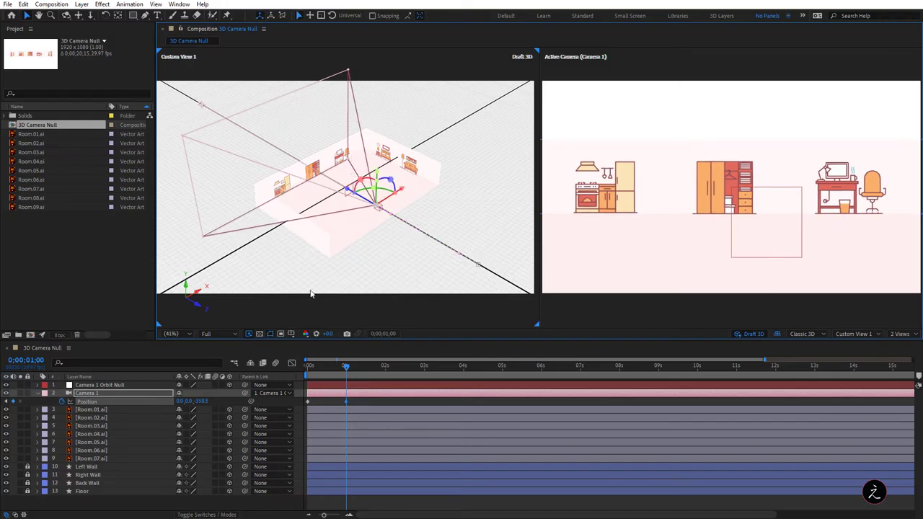
Step: Lower the viewer resolution to Half and preview the camera push-in from the start, ending with the current time at 0;00;01;11
click(216, 334)
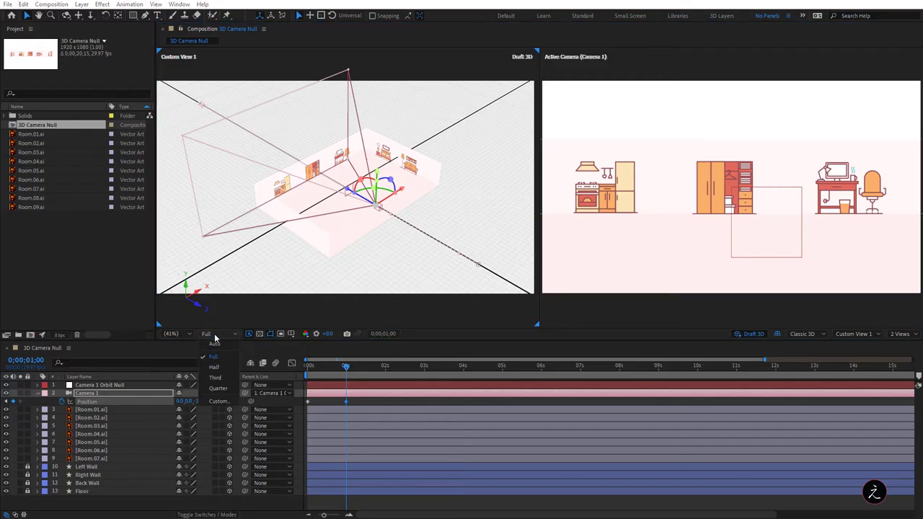
click(219, 366)
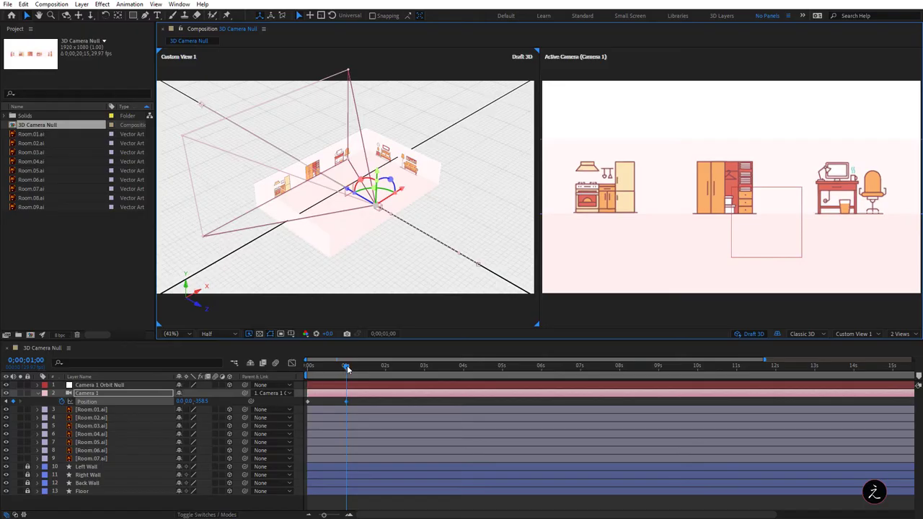
key(Home)
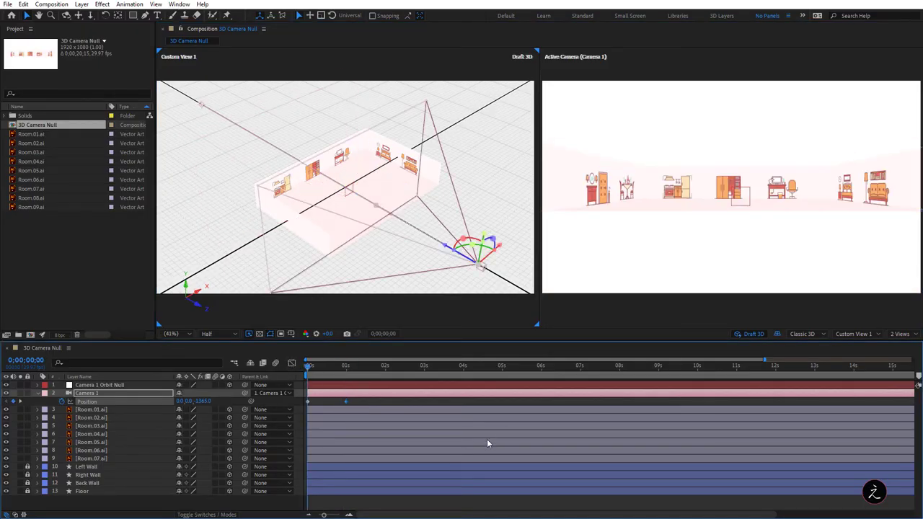
key(space)
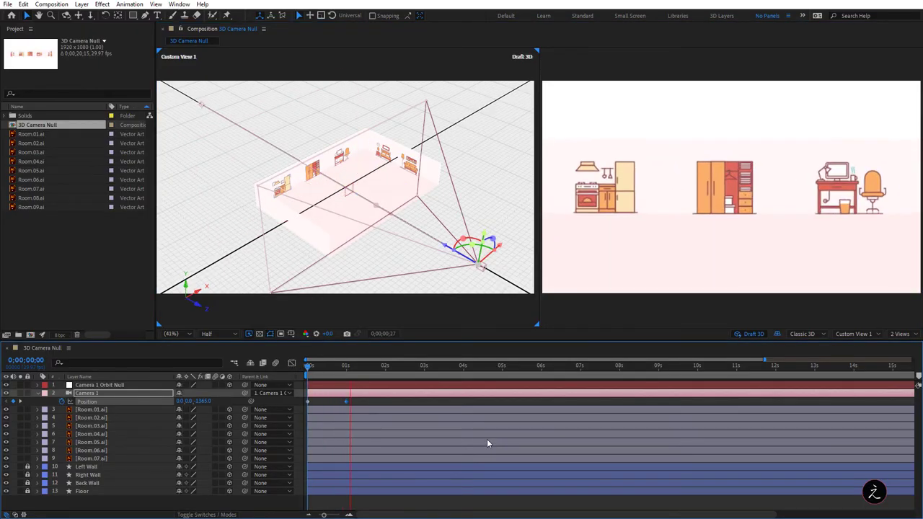
click(412, 367)
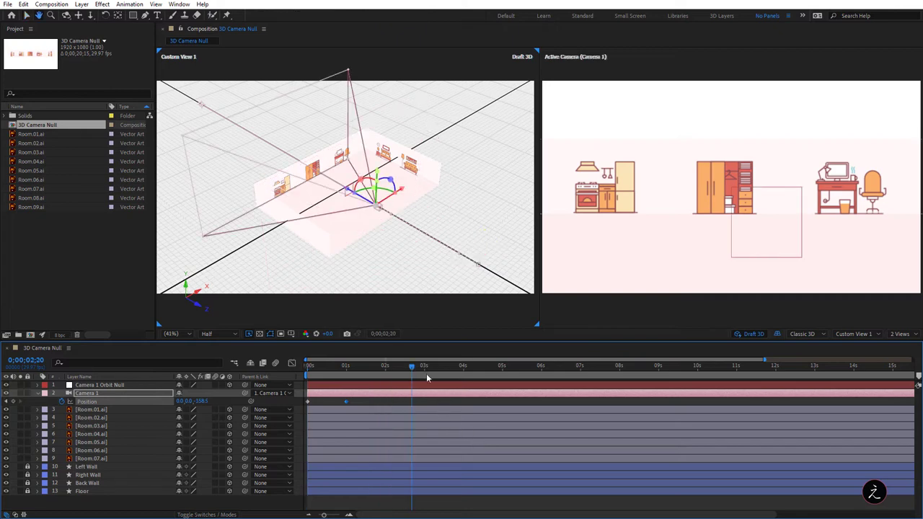
drag(416, 370, 364, 372)
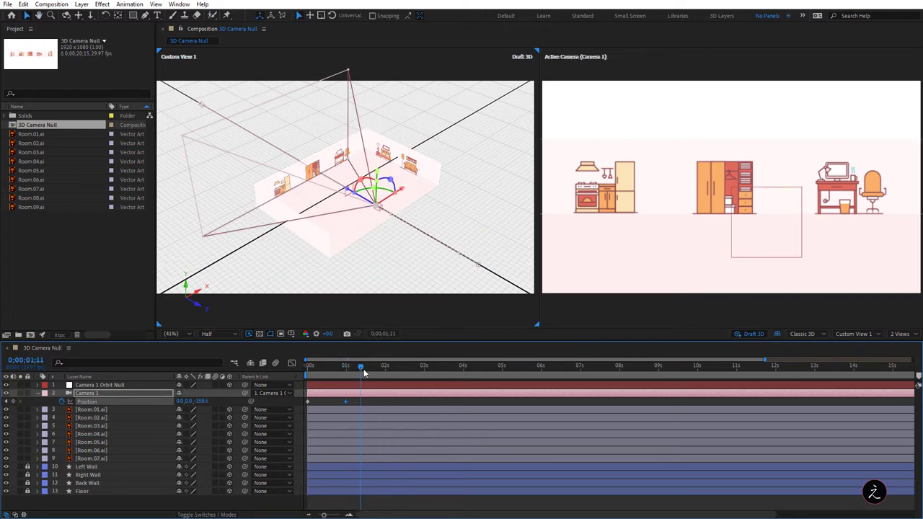
Step: Keyframe the Camera 1 Orbit Null's Y Rotation at 0;00;01;11, and set it to 90° at 0;00;02;03
click(99, 386)
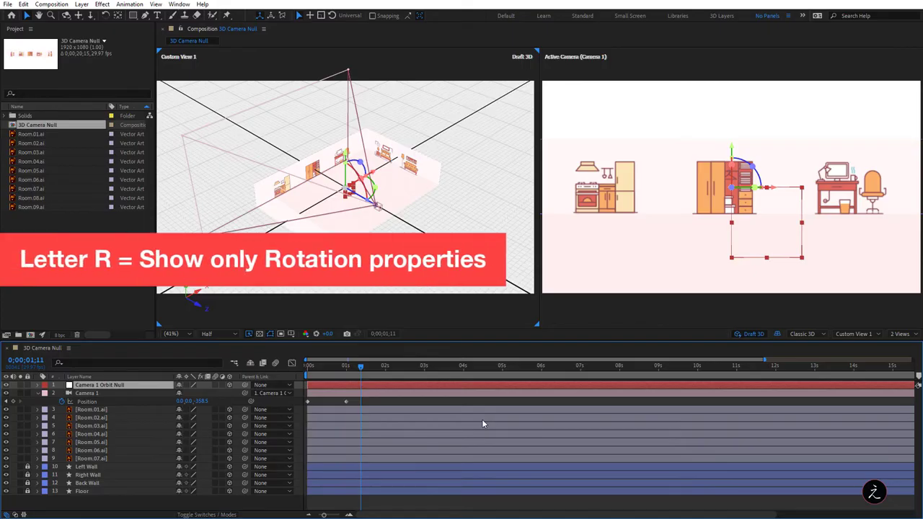
key(r)
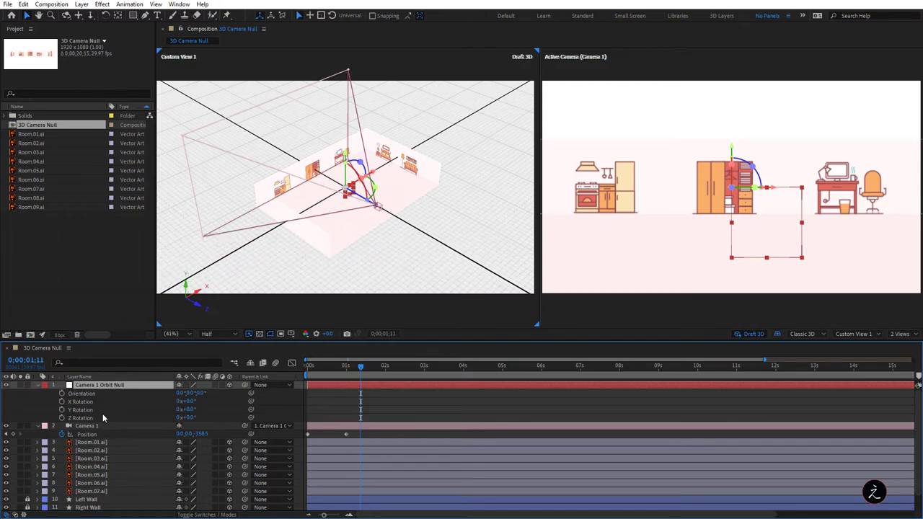
click(62, 410)
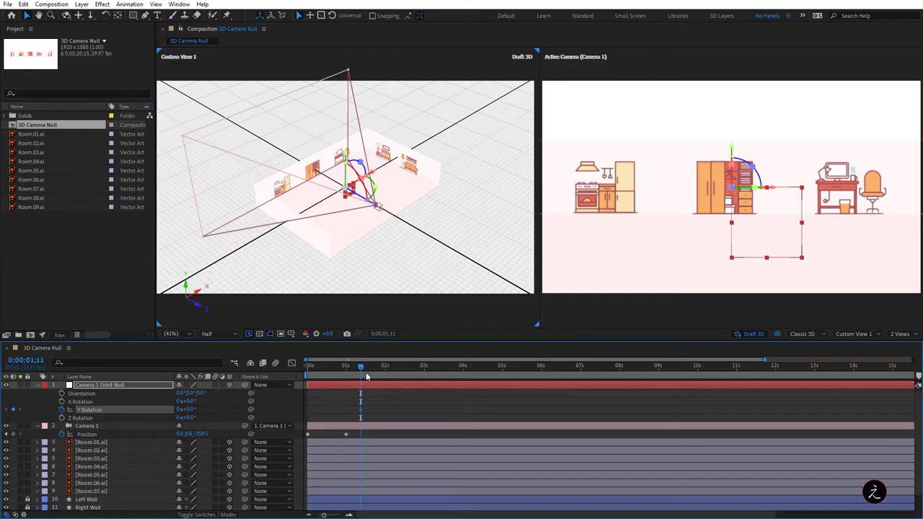
drag(361, 368, 388, 369)
click(193, 409)
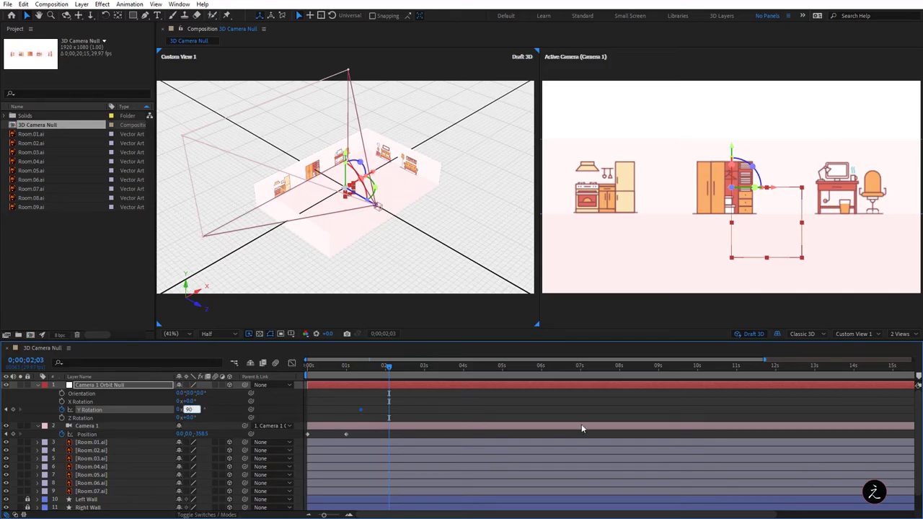
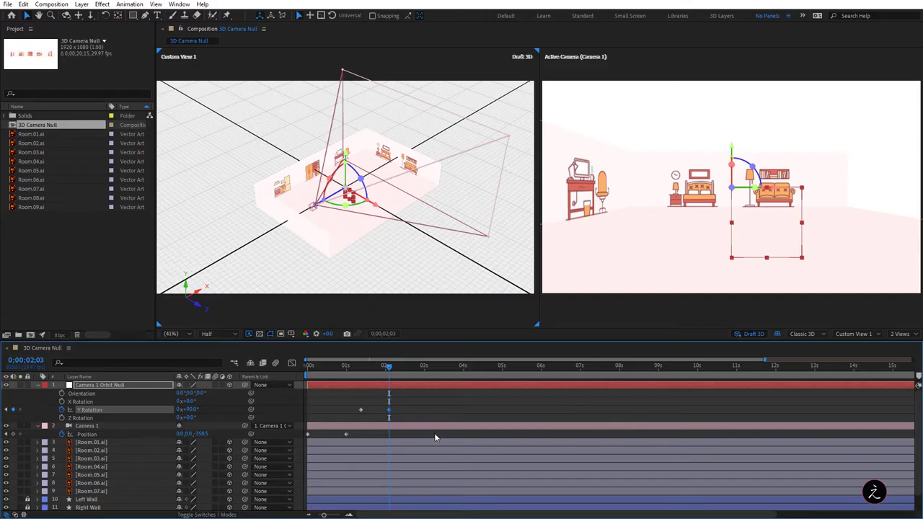
Step: Keyframe Camera 1's Position at 0;00;02;03 and just after three seconds, and at 0;00;03;21 move it forward along Z to about 263
click(101, 426)
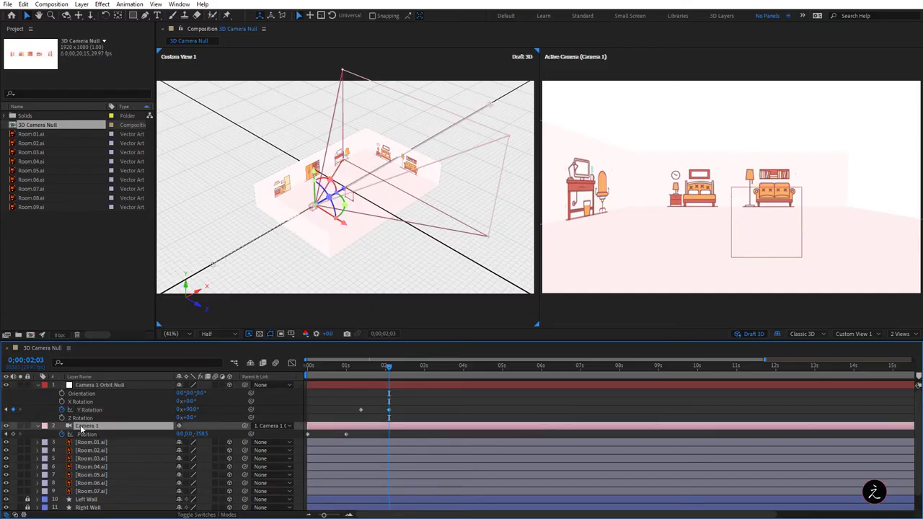
click(14, 435)
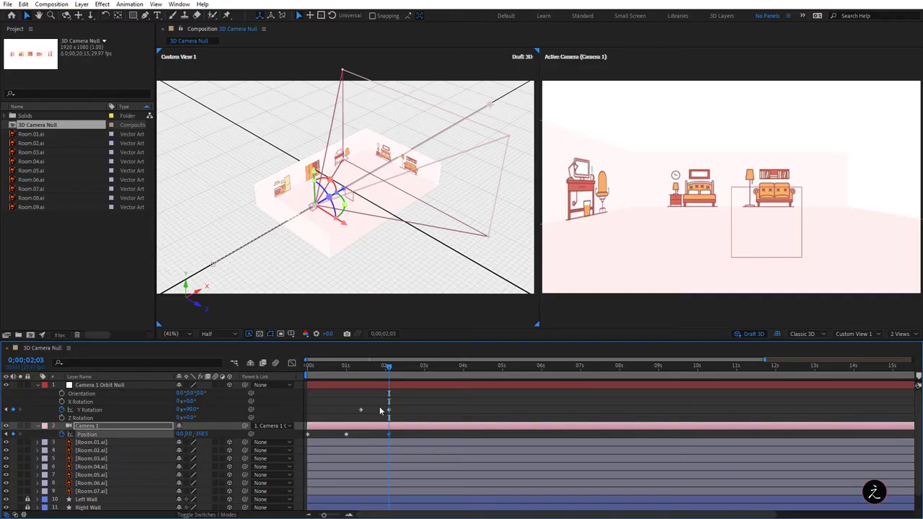
drag(416, 369, 427, 369)
click(14, 435)
drag(429, 370, 452, 370)
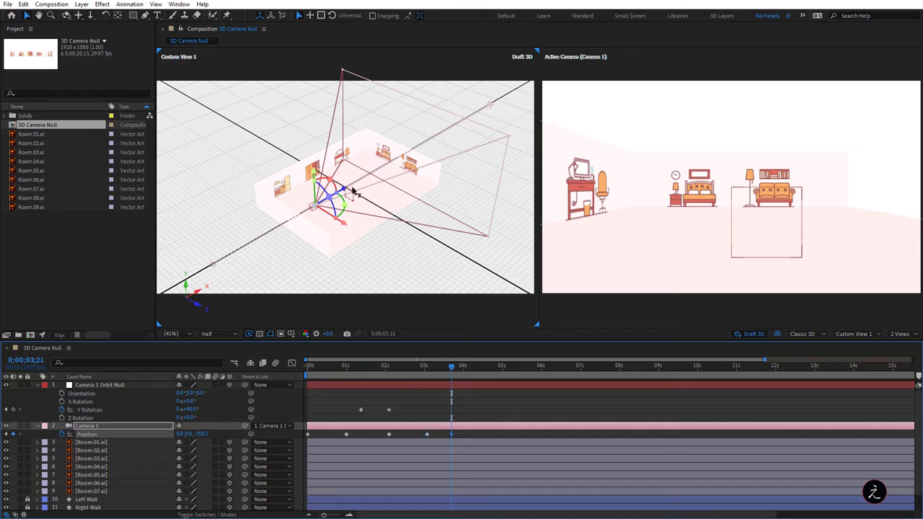
drag(352, 192, 459, 145)
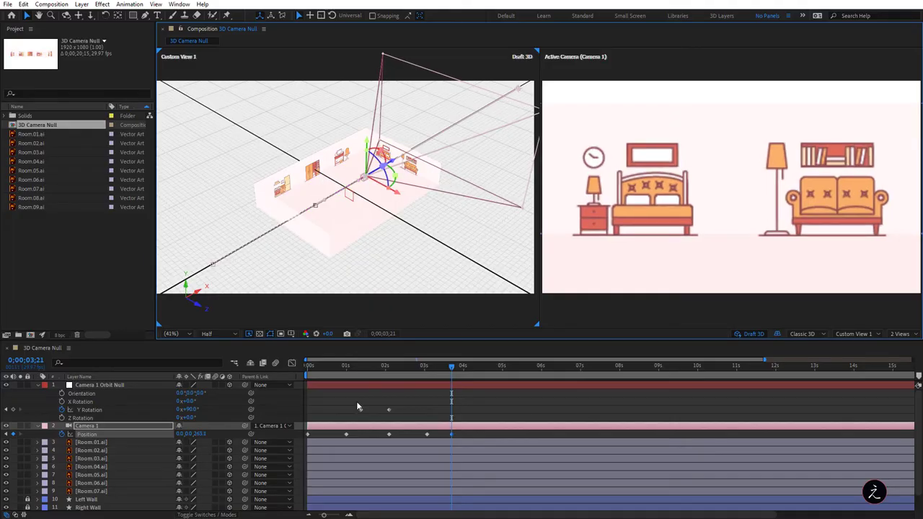
Step: Convert Camera 1's Position keyframe at 0;00;02;03 into a hold keyframe
click(390, 433)
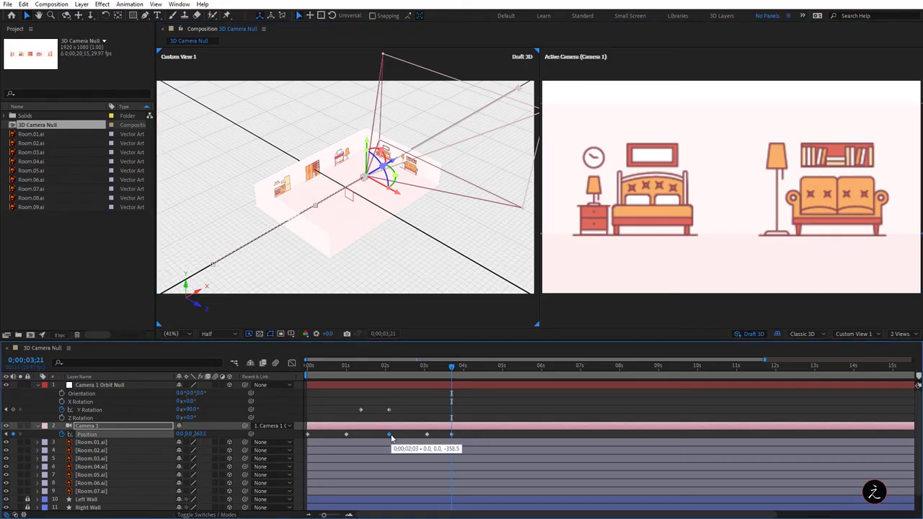
right_click(392, 437)
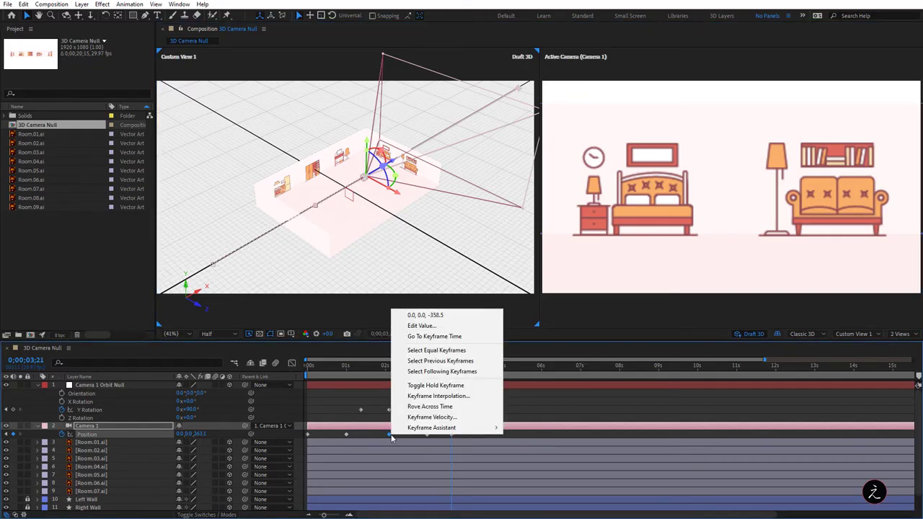
click(487, 389)
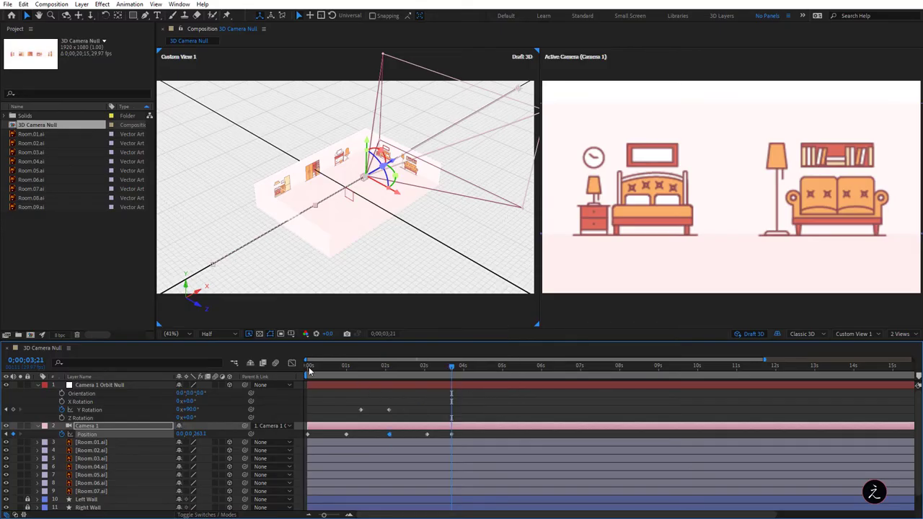
Step: Scrub through the camera move up to 0;00;02;03 and preview the animation from the start
drag(308, 370, 392, 435)
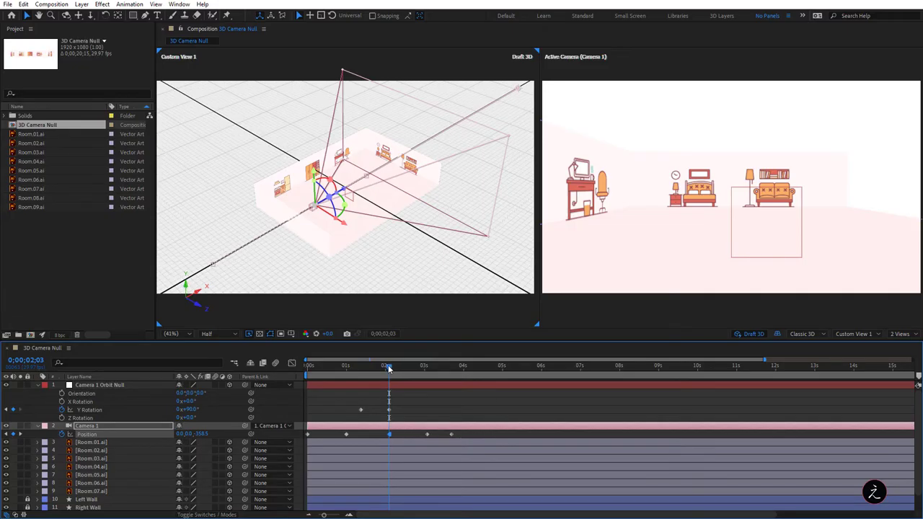
drag(388, 367, 309, 367)
key(space)
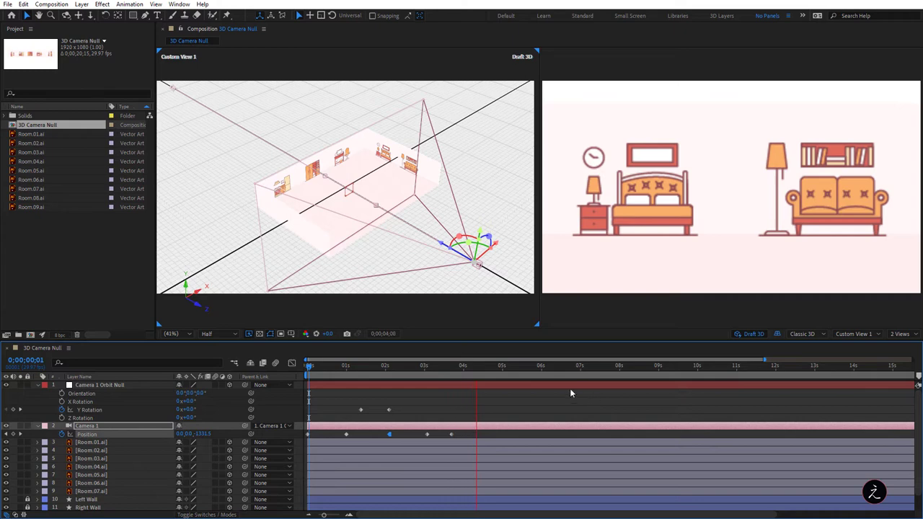
click(481, 373)
Step: Keyframe Camera 1's Position at 0;00;04;03 and 0;00;04;28, and at 0;00;05;18 pull the camera back along Z to about -9
mouse_move(481, 373)
mouse_down()
mouse_move(467, 369)
mouse_move(485, 375)
mouse_move(468, 378)
mouse_up()
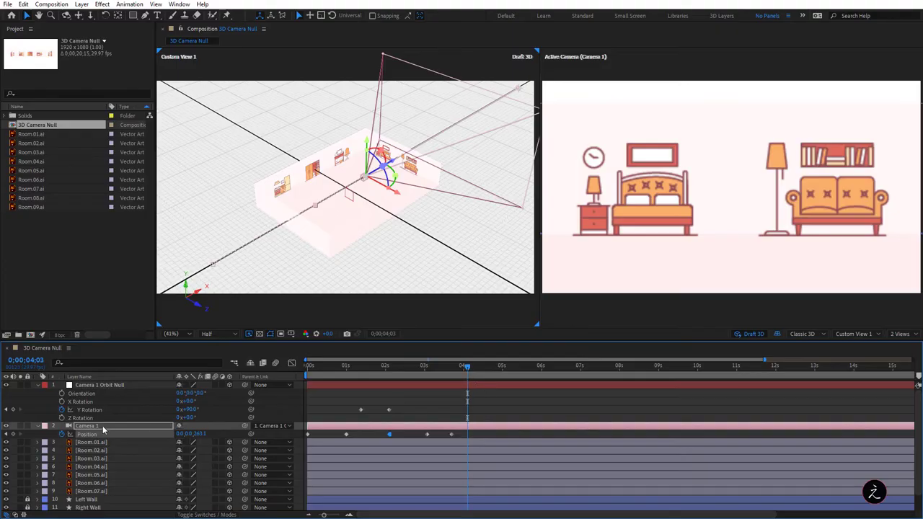
click(13, 434)
drag(484, 370, 500, 370)
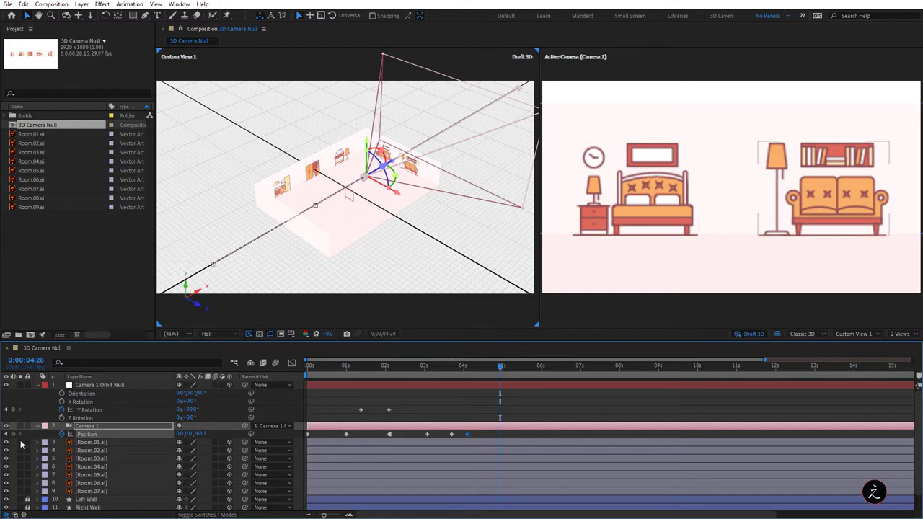
click(13, 434)
click(504, 370)
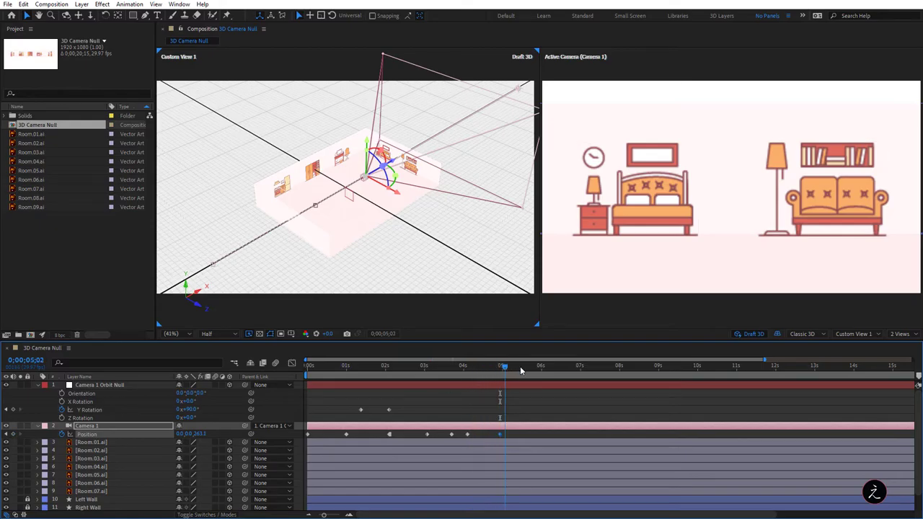
click(525, 370)
click(13, 434)
drag(394, 165, 349, 190)
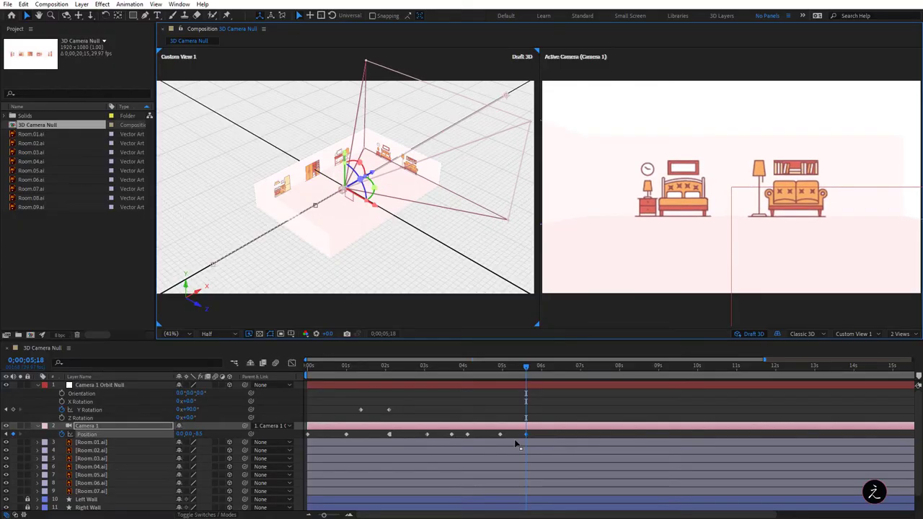
Step: Convert Camera 1's Position keyframe at 0;00;04;03 into a hold keyframe and preview the animation from 0;00;01;16
right_click(466, 436)
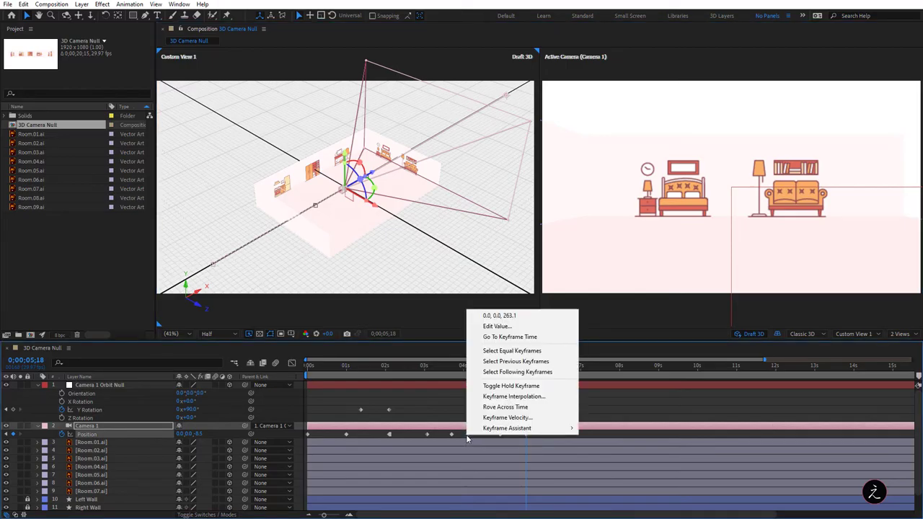
click(561, 388)
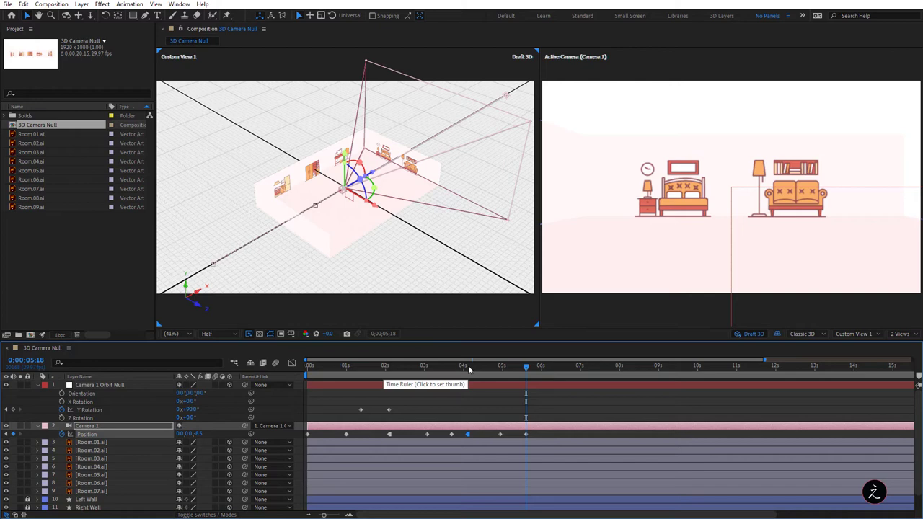
click(366, 368)
key(space)
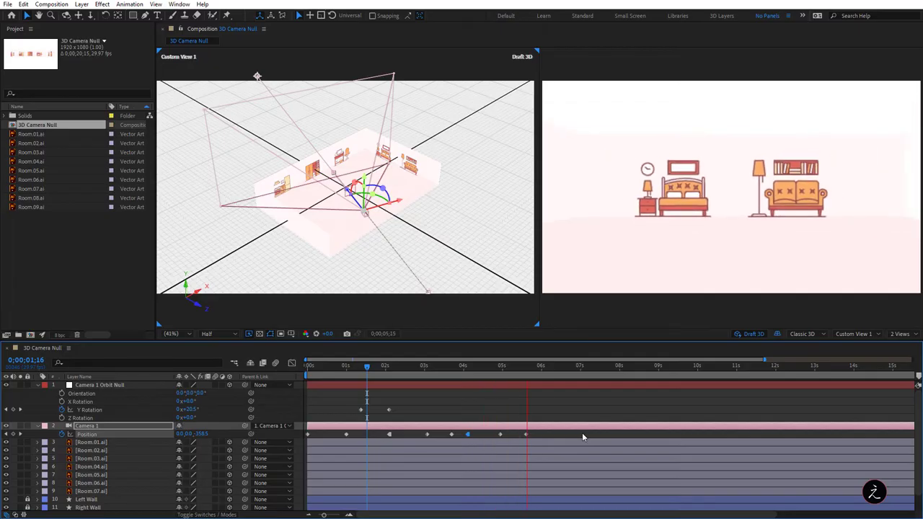
key(space)
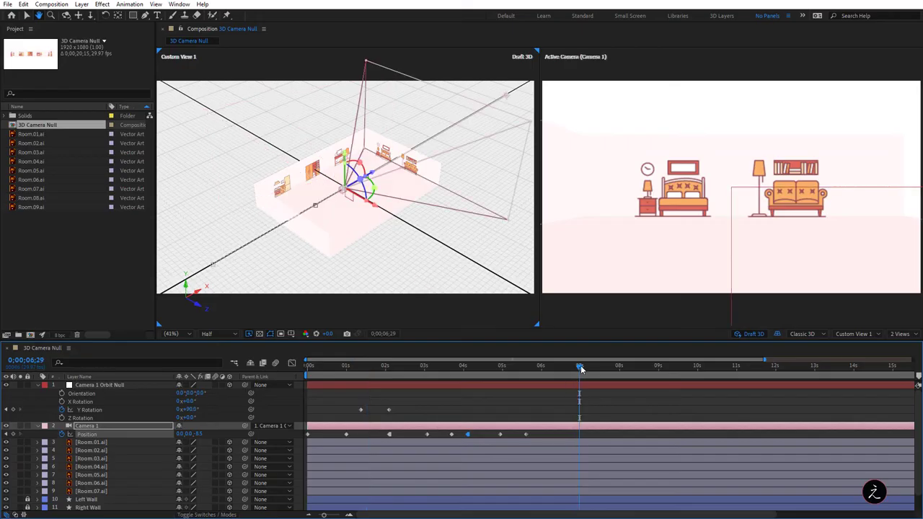
Step: Keyframe the Camera 1 Orbit Null's Y Rotation at 0;00;06;02, and set it to -90° at 0;00;06;23
drag(567, 372, 545, 374)
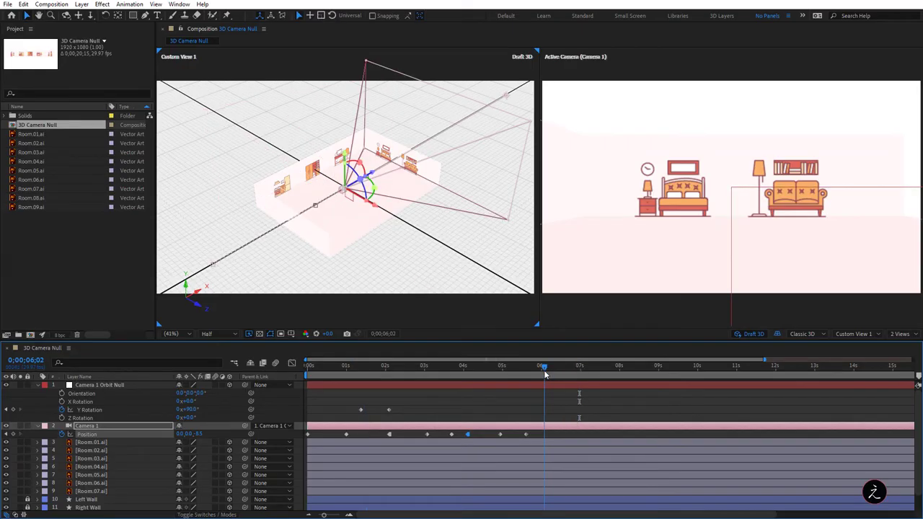
click(118, 387)
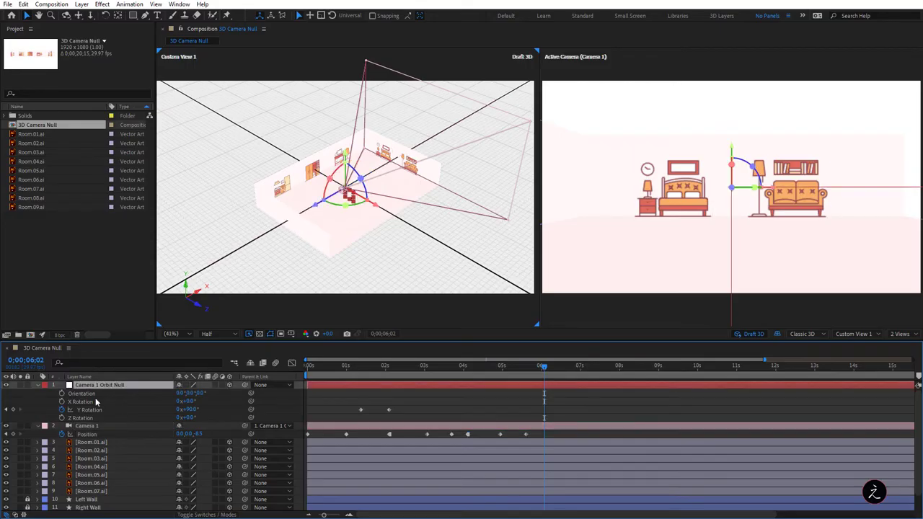
click(13, 409)
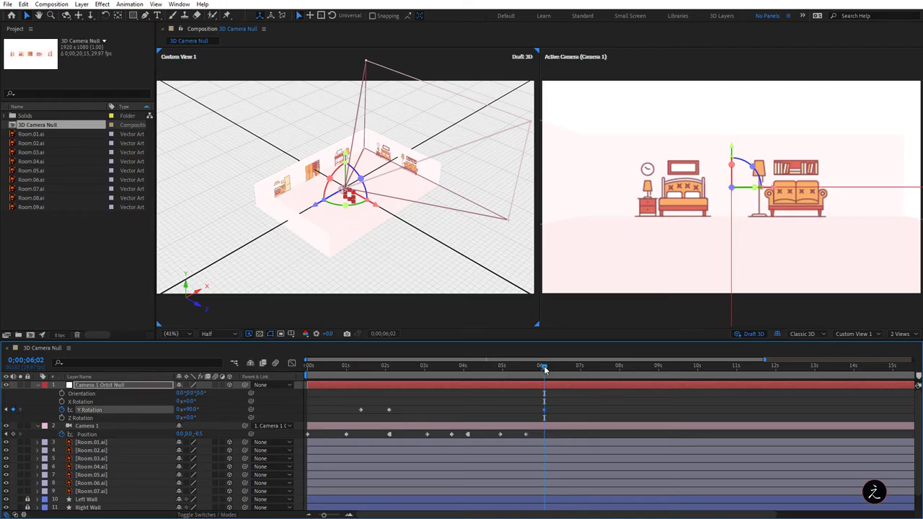
drag(543, 368, 571, 368)
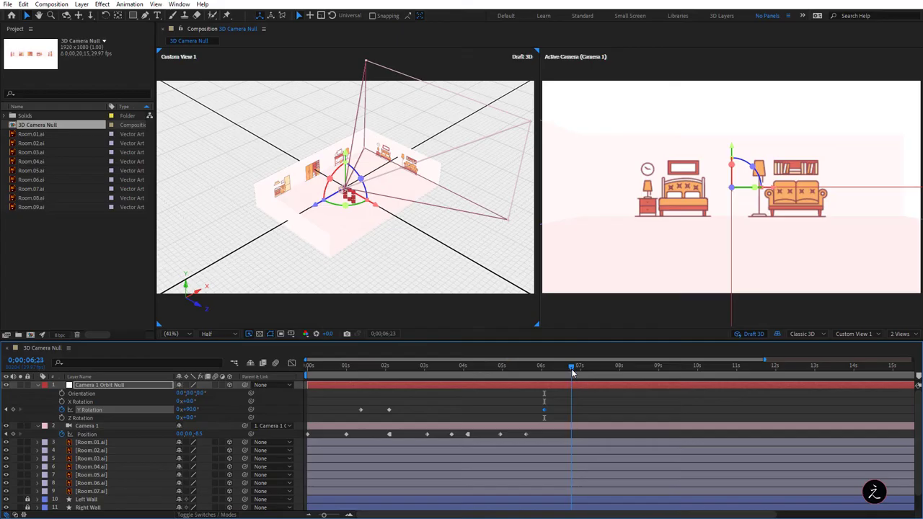
click(189, 409)
text(180)
key(Return)
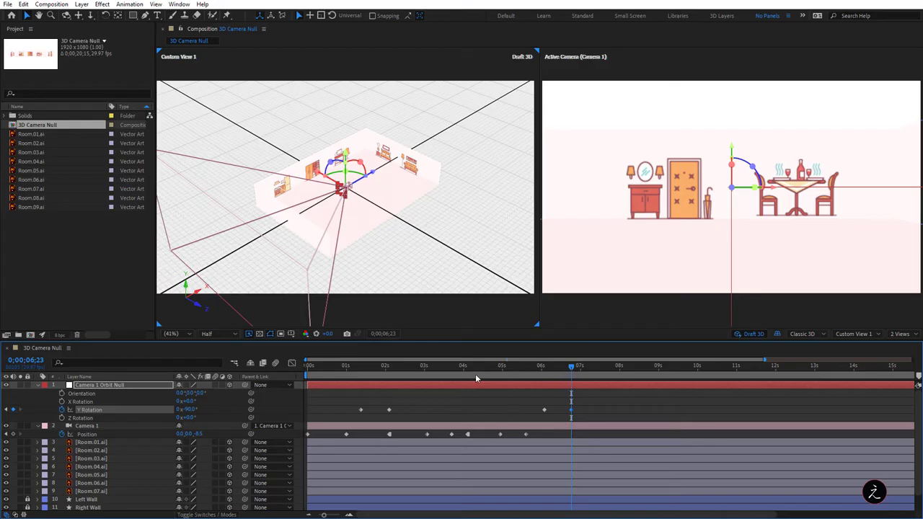
Step: Preview the complete camera animation from the composition start to past the second orbit rotation
key(Home)
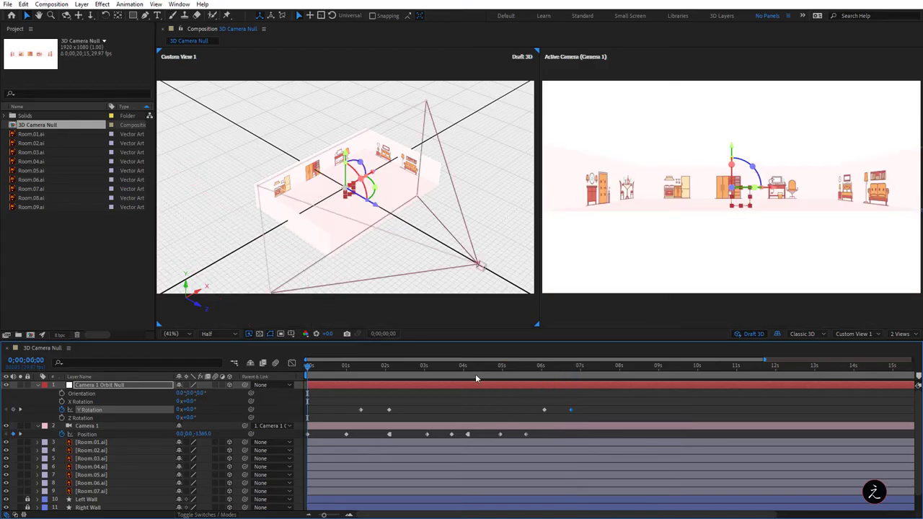
key(space)
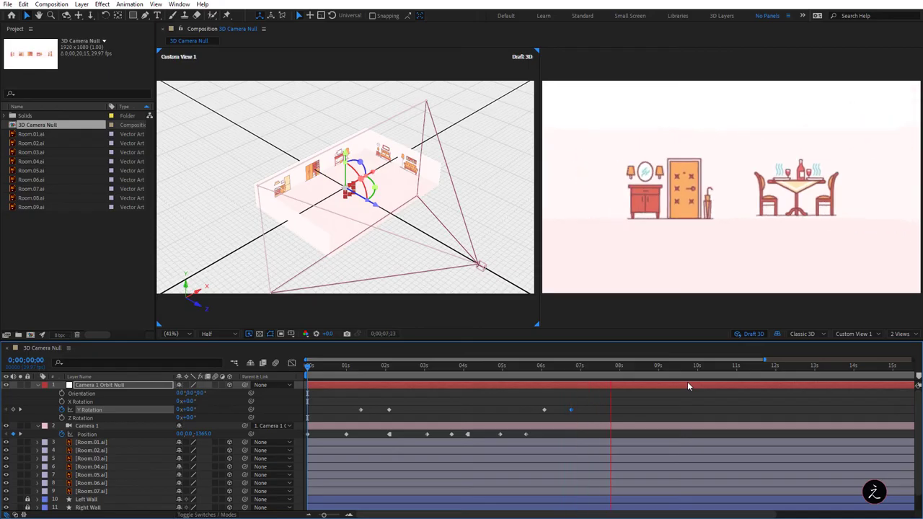
key(space)
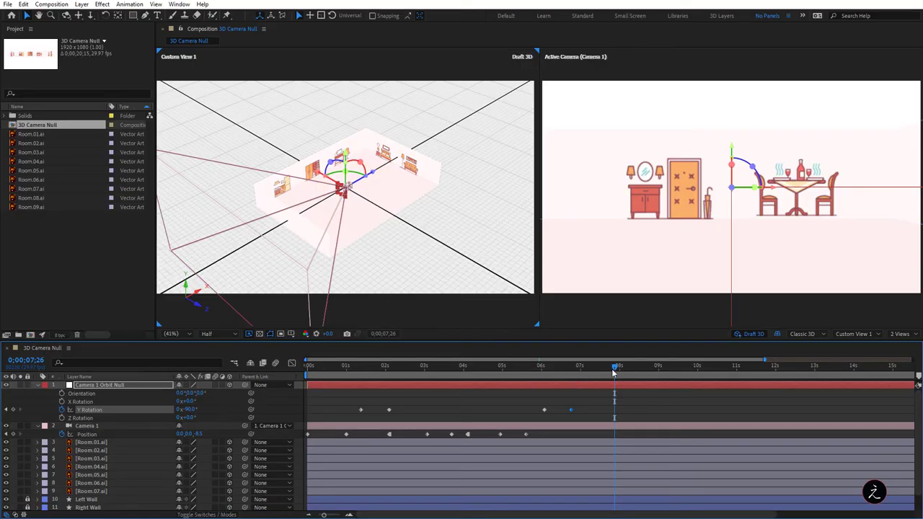
Step: Select the orbit null's Y Rotation keyframes at 0;00;02;03 and 0;00;06;23 and show them in the Graph Editor
drag(613, 367, 569, 367)
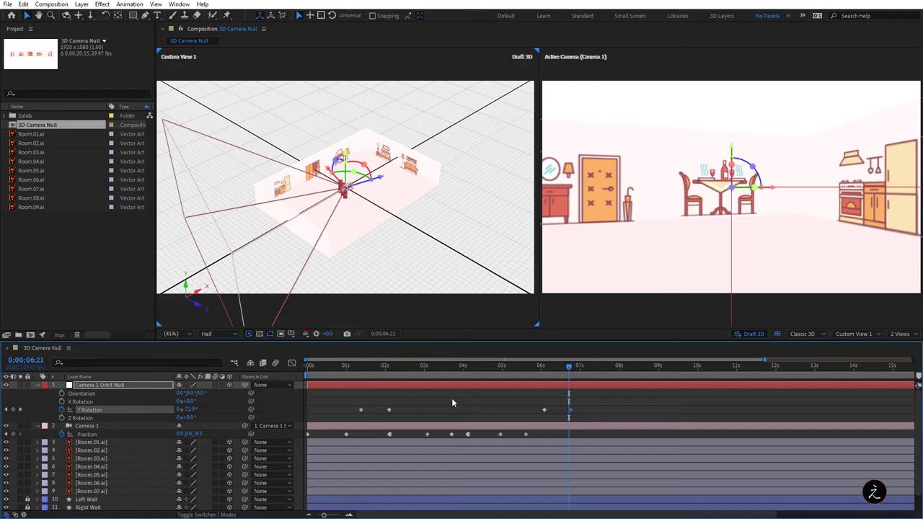
click(383, 407)
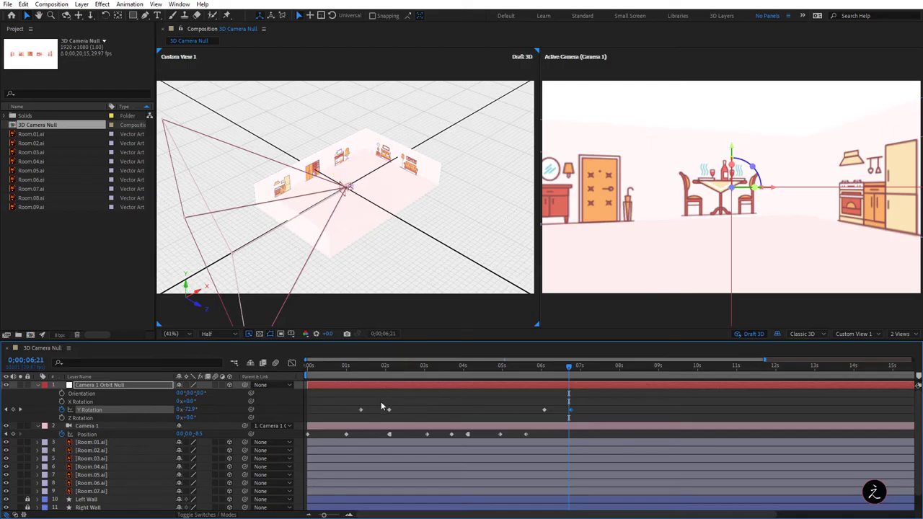
drag(382, 408, 406, 417)
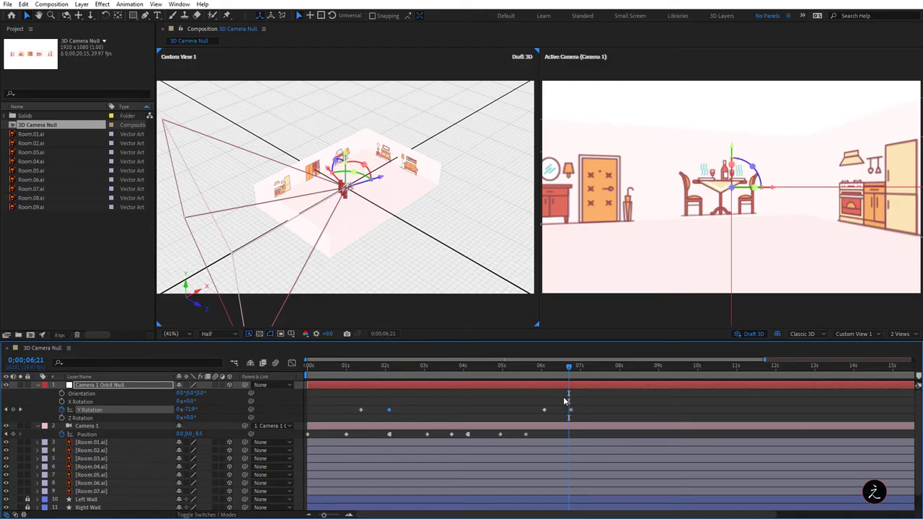
drag(565, 401, 580, 418)
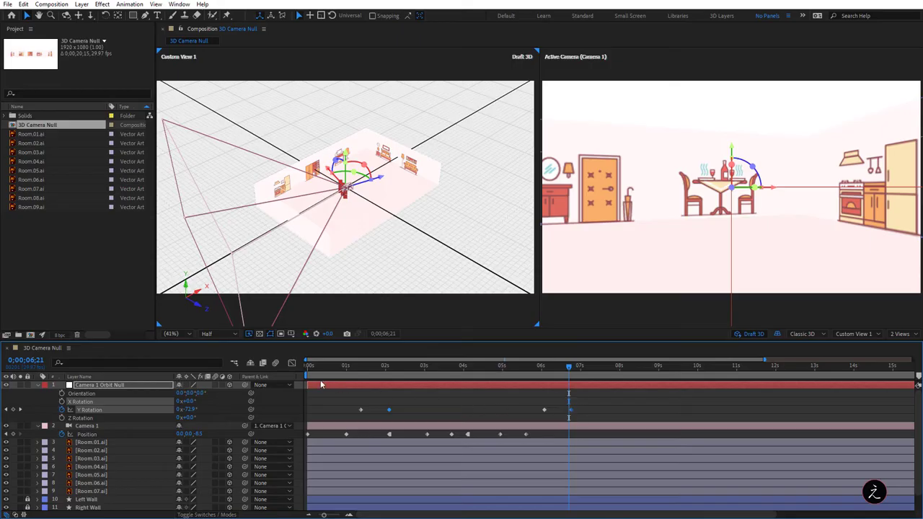
click(293, 364)
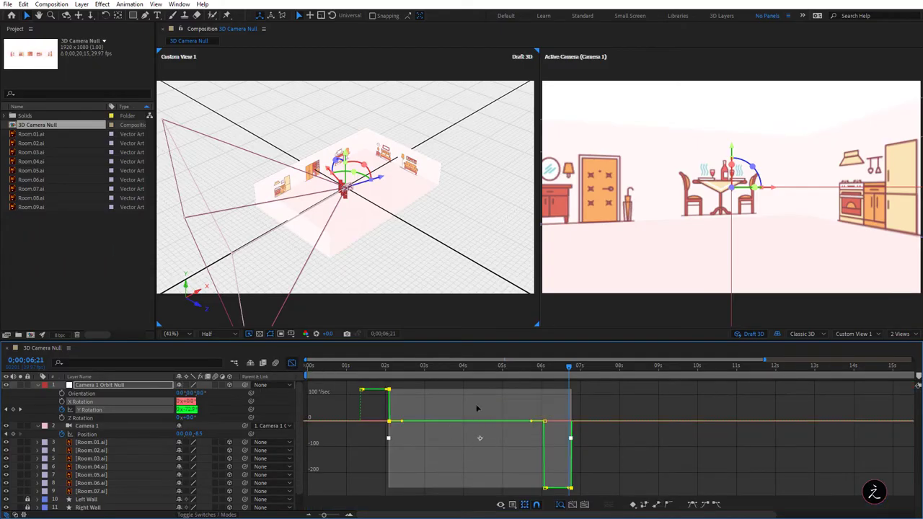
Step: Apply Easy Ease to the selected Y Rotation keyframes and lengthen their incoming influence in the speed graph for a fast start and slow stop
click(514, 505)
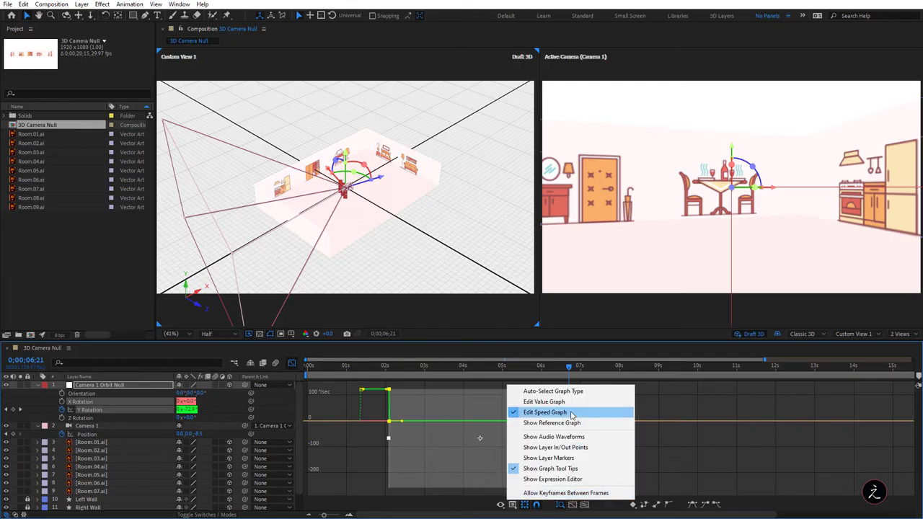
click(572, 415)
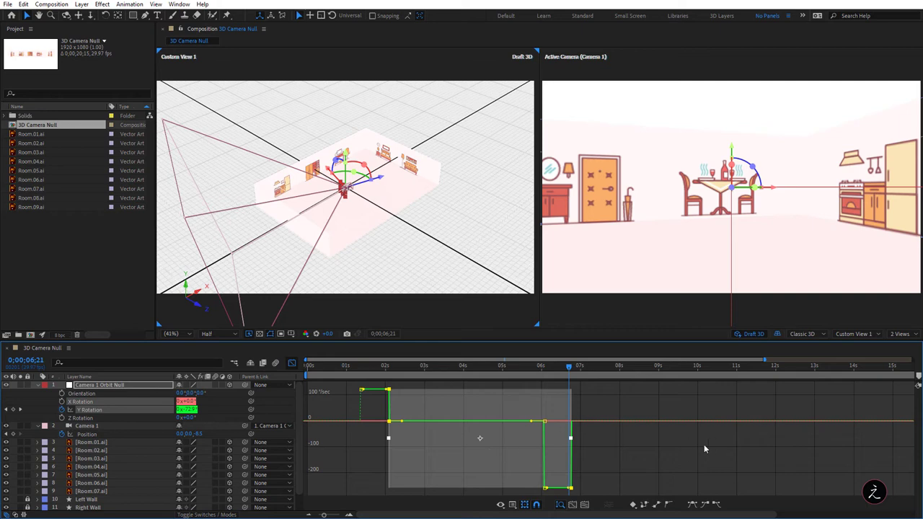
click(693, 504)
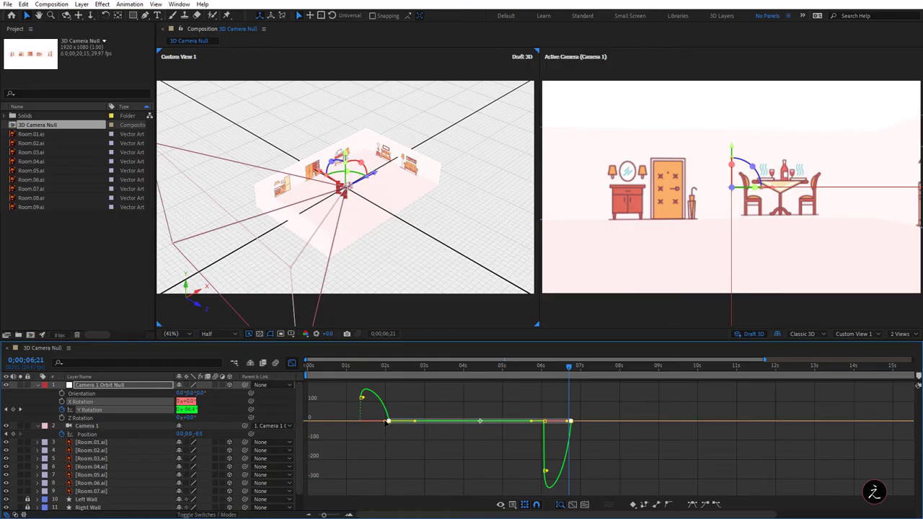
drag(384, 424, 376, 426)
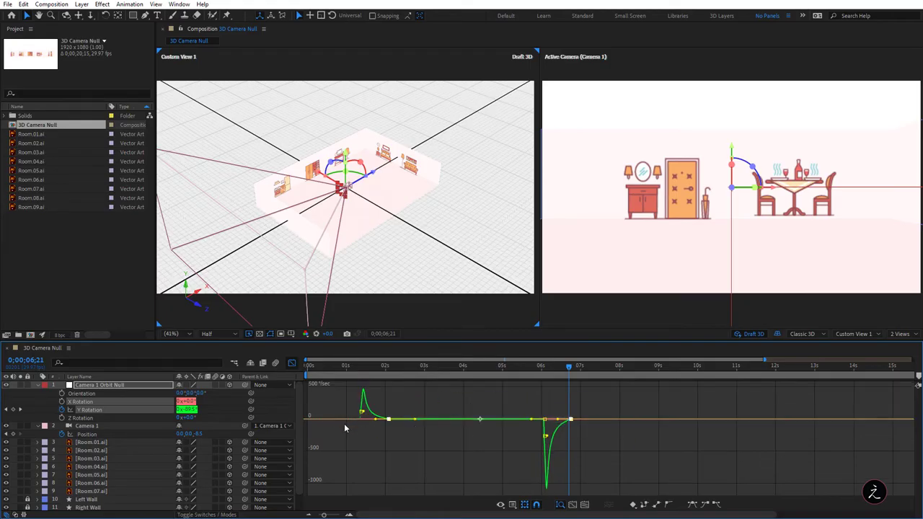
click(292, 363)
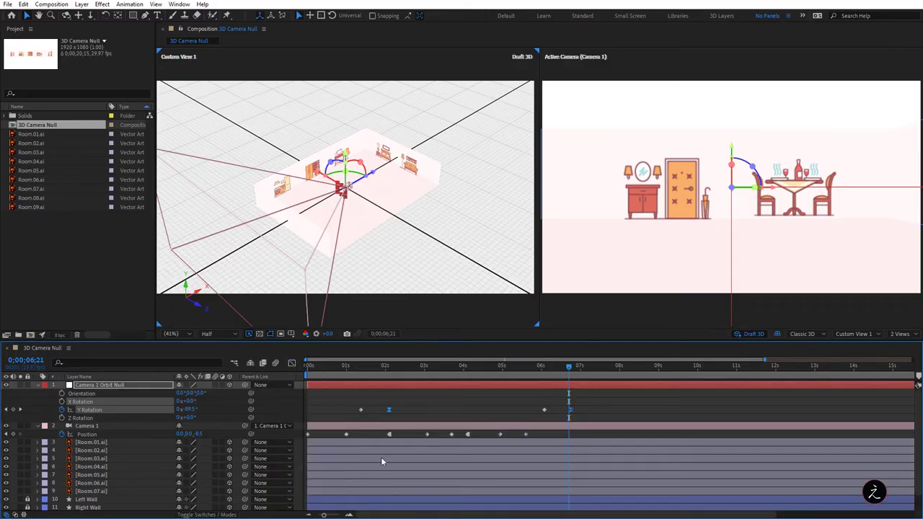
Step: Easy-ease the three Camera 1 Position keyframes that end each move, and extend their incoming influence in the speed graph
click(346, 434)
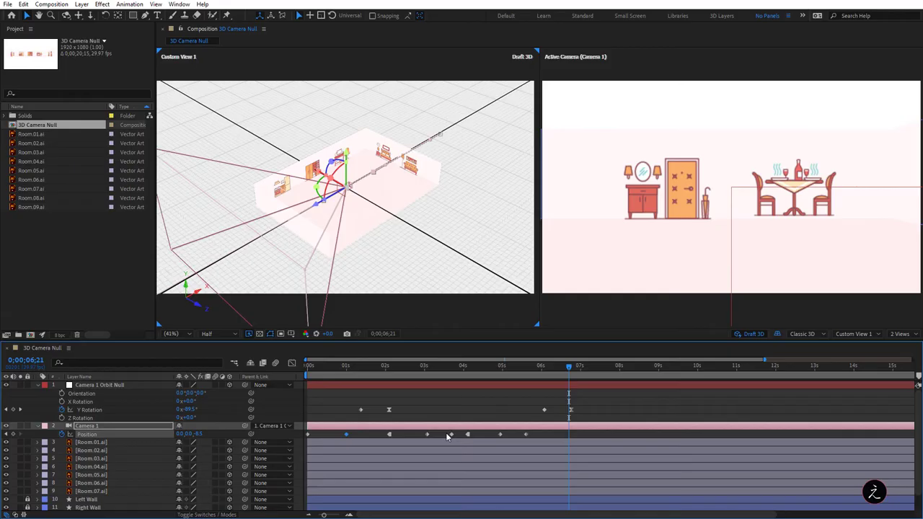
click(526, 434)
click(292, 362)
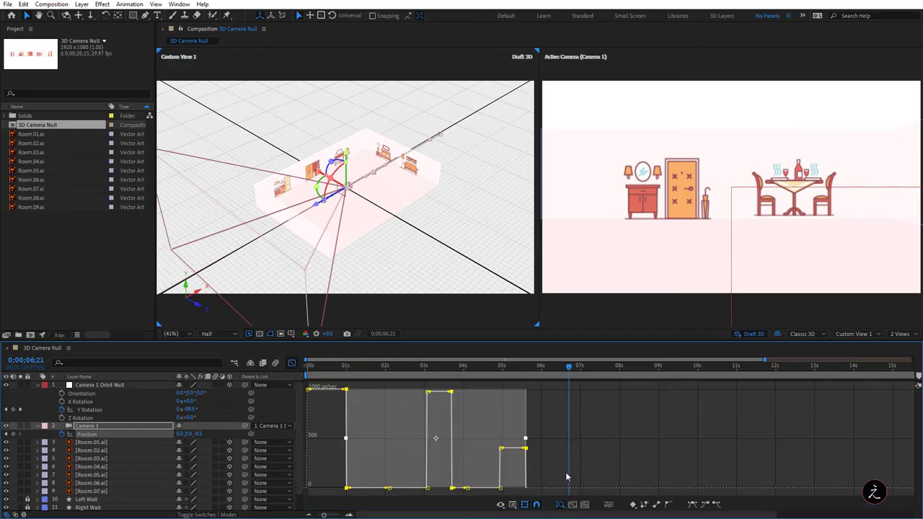
click(692, 504)
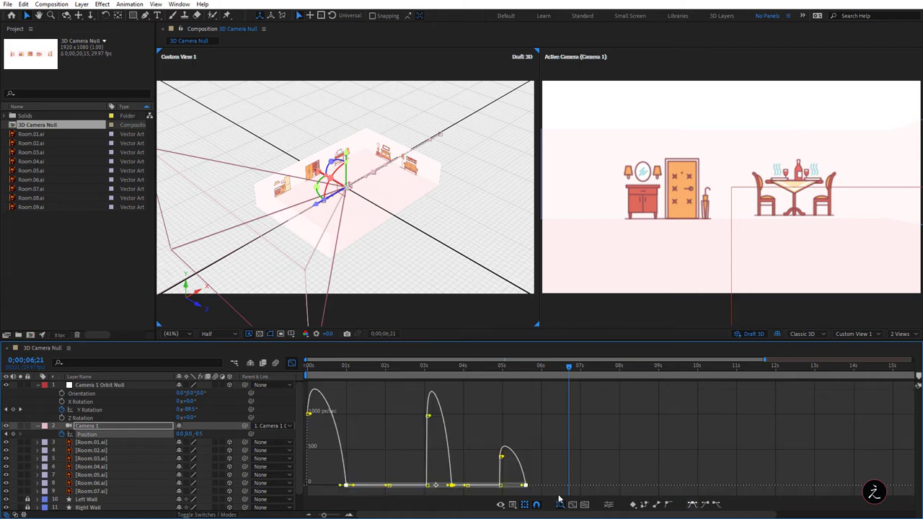
drag(337, 488, 323, 489)
click(292, 363)
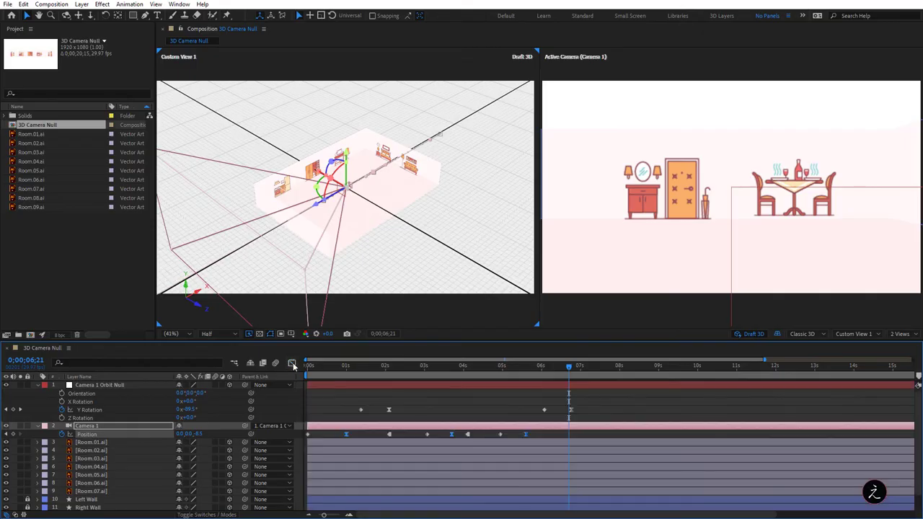
Step: Preview the eased camera animation from near the composition start and scrub through its position and rotation moves
key(space)
key(space)
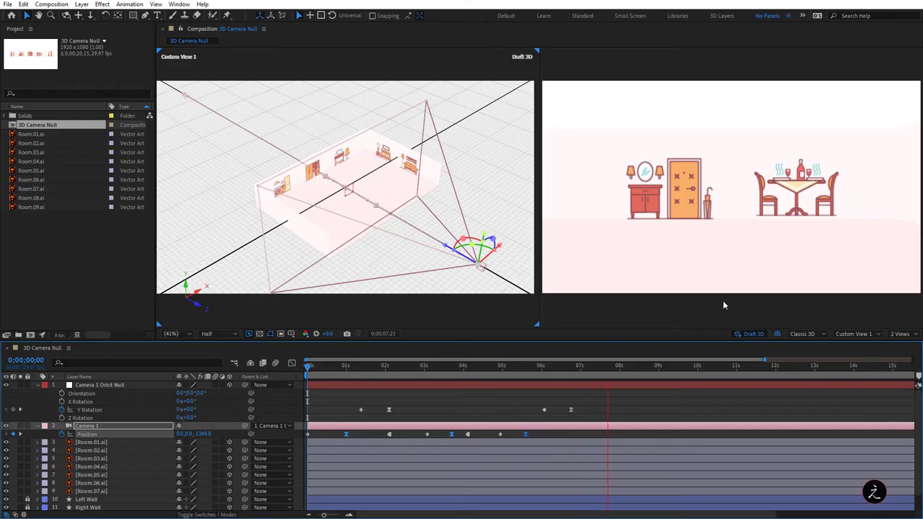
key(space)
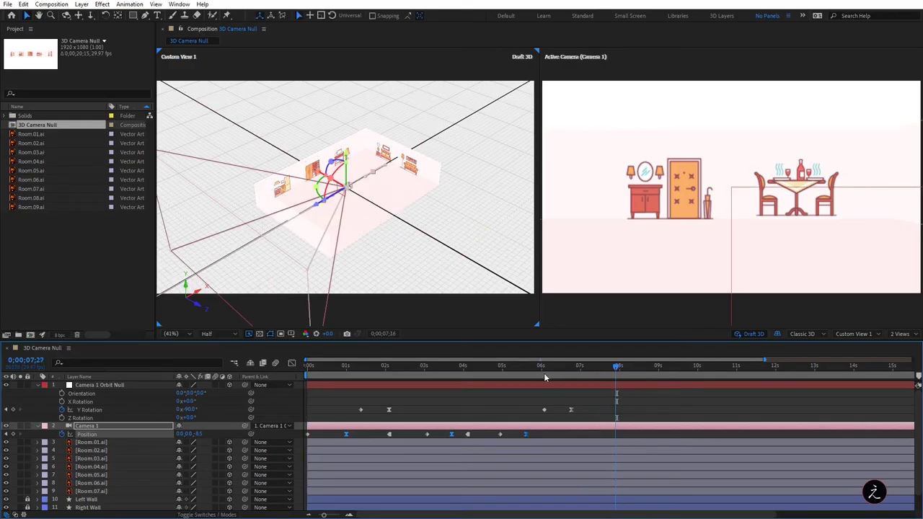
drag(546, 377, 396, 375)
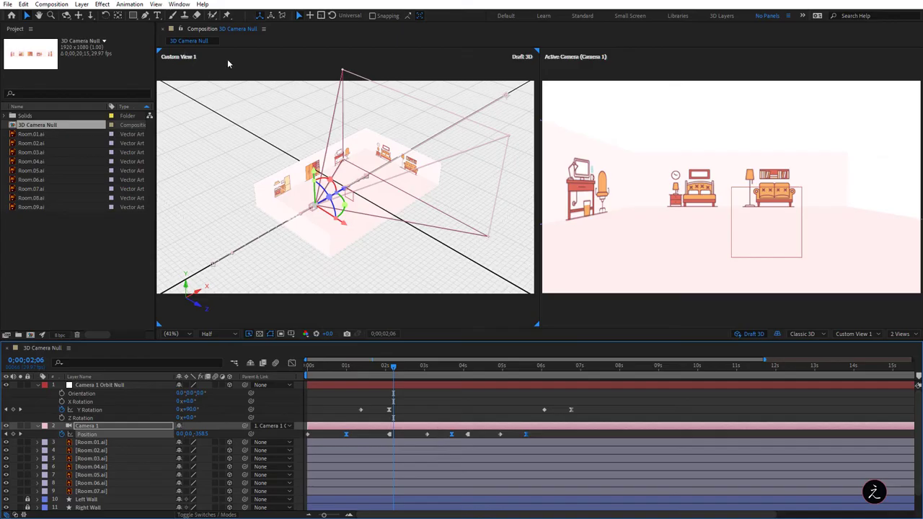
drag(360, 366, 317, 366)
key(space)
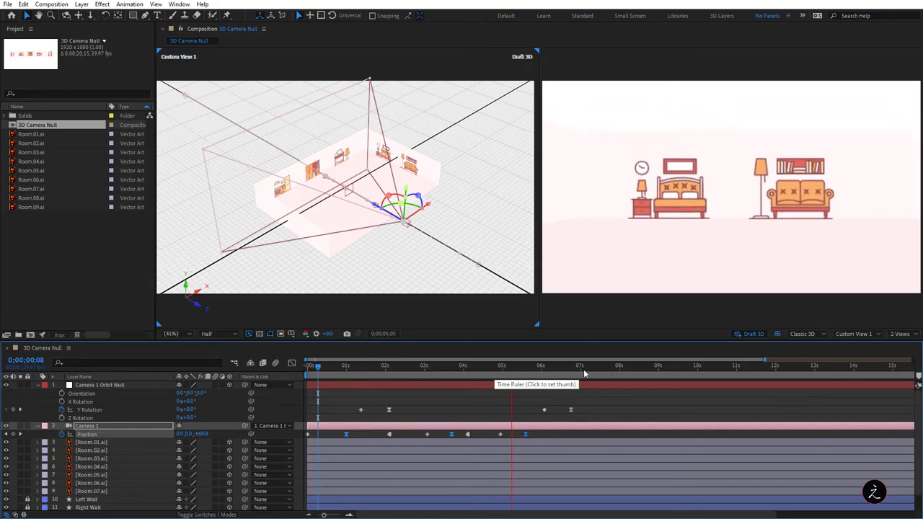
key(space)
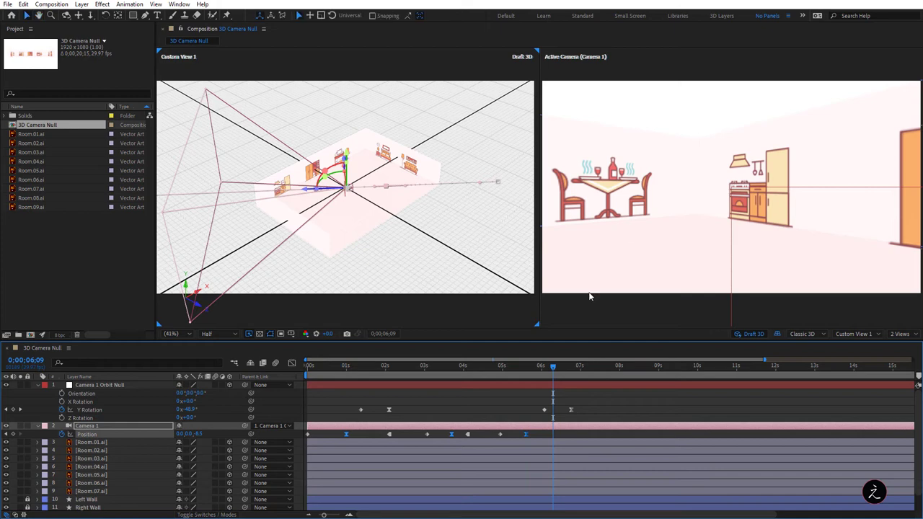
drag(554, 367, 419, 372)
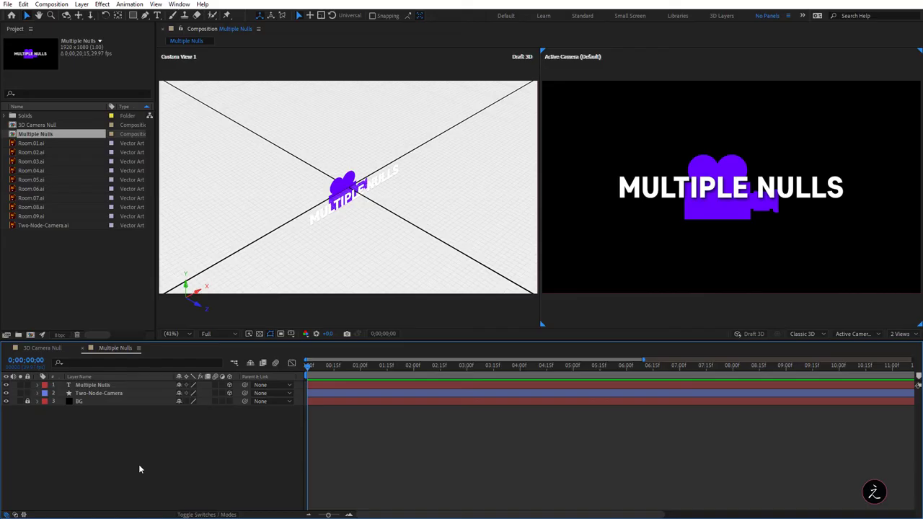
Step: Examine the Multiple Nulls composition's text and camera graphic layers, including the text layer's modified properties and Drop Shadow style
click(141, 389)
shift+click(141, 394)
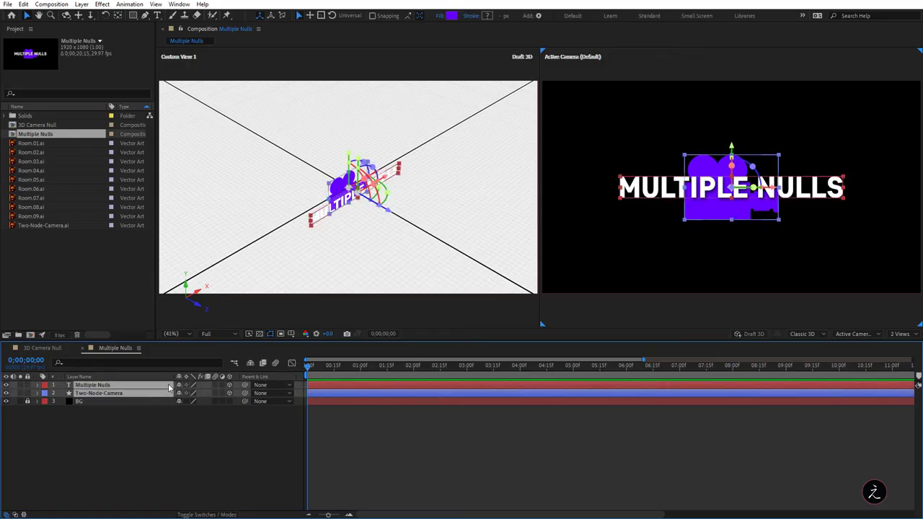
click(120, 419)
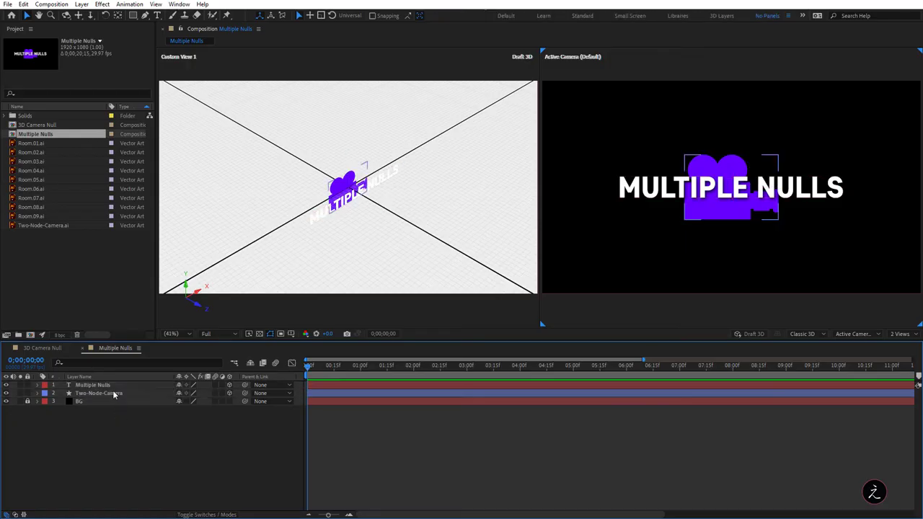
click(101, 385)
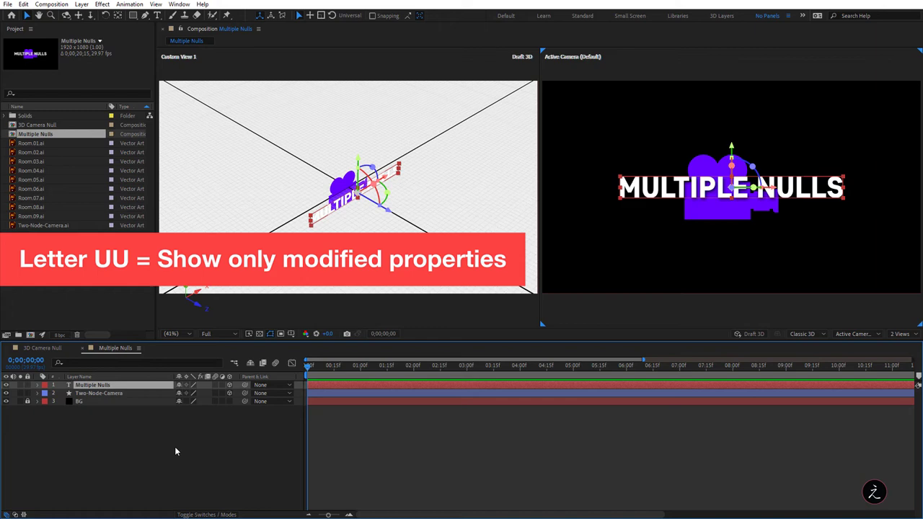
key(u)
key(u)
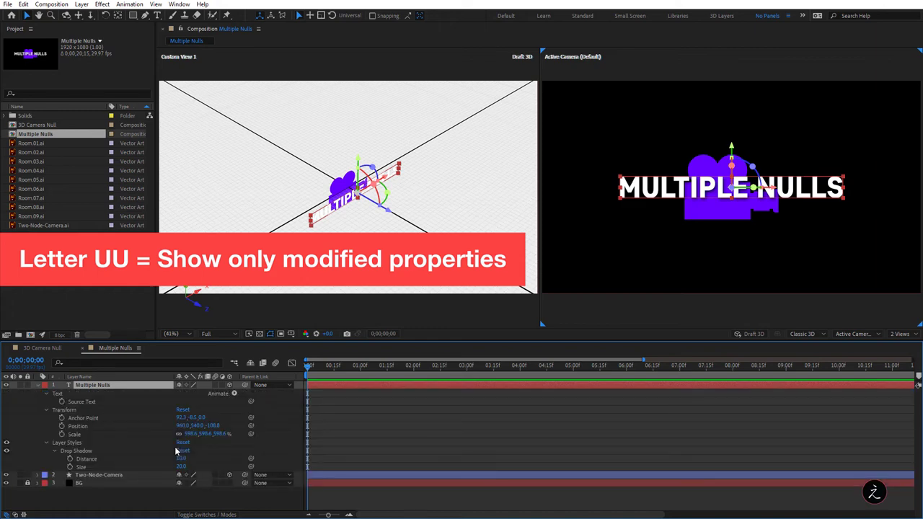
click(92, 452)
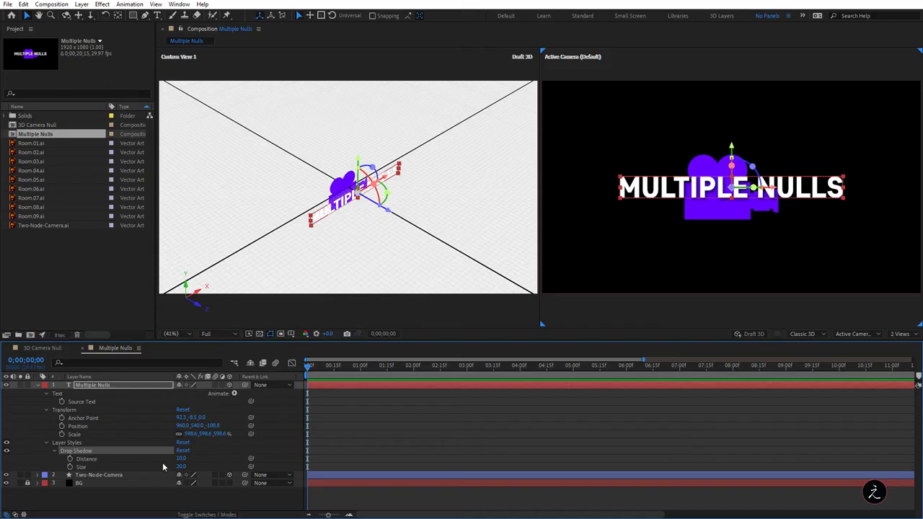
click(126, 386)
key(u)
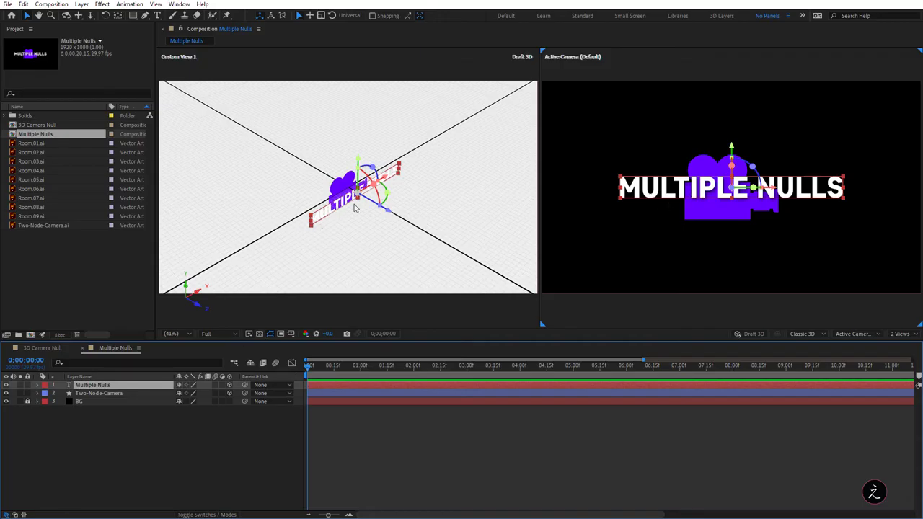
Step: Examine the depth spacing between the text and the camera graphic in Custom View 1, and reset the 3D view
scroll(368, 189, up, 3)
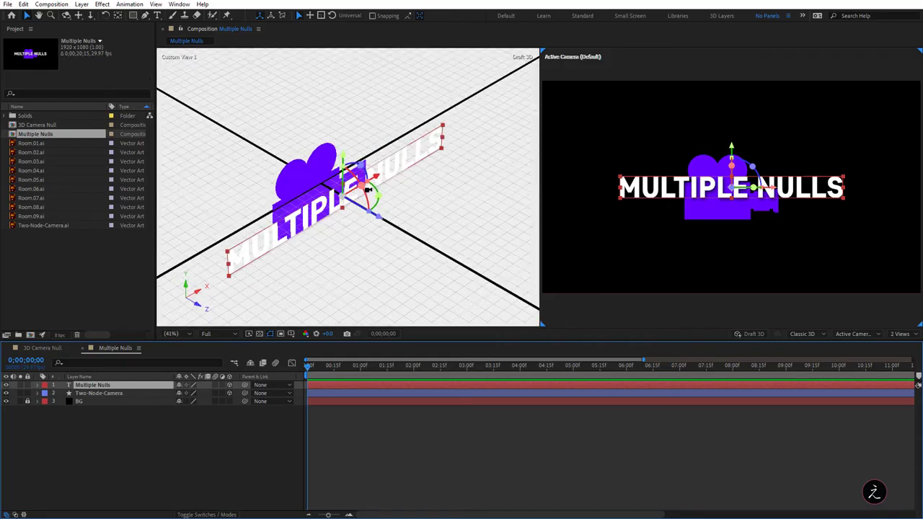
drag(338, 252, 365, 249)
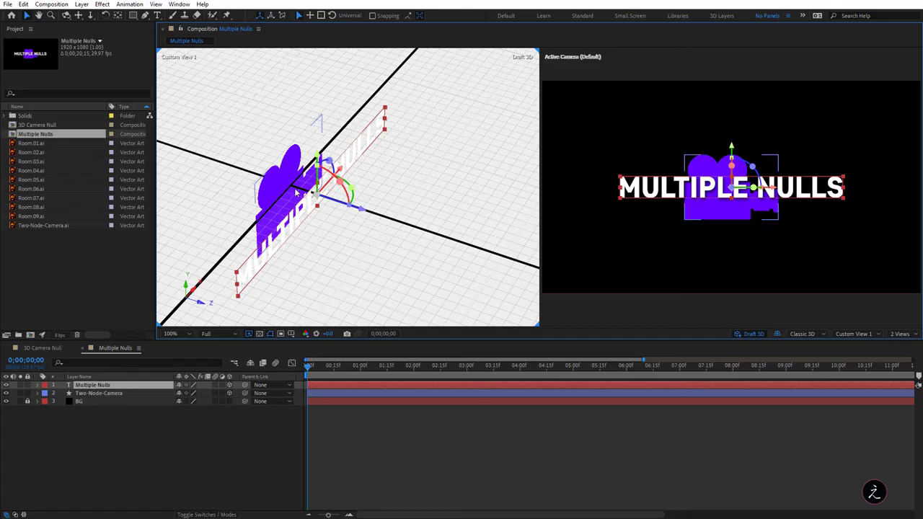
click(377, 246)
key(shift+slash)
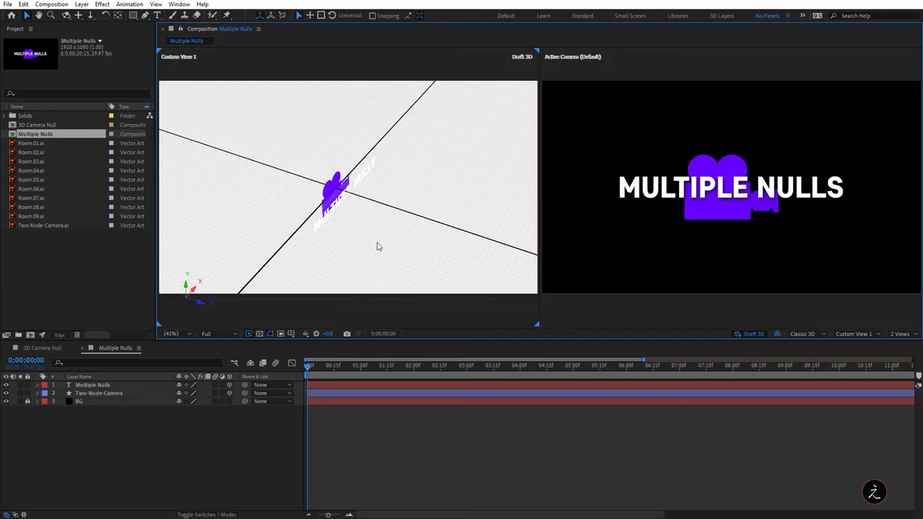
click(155, 4)
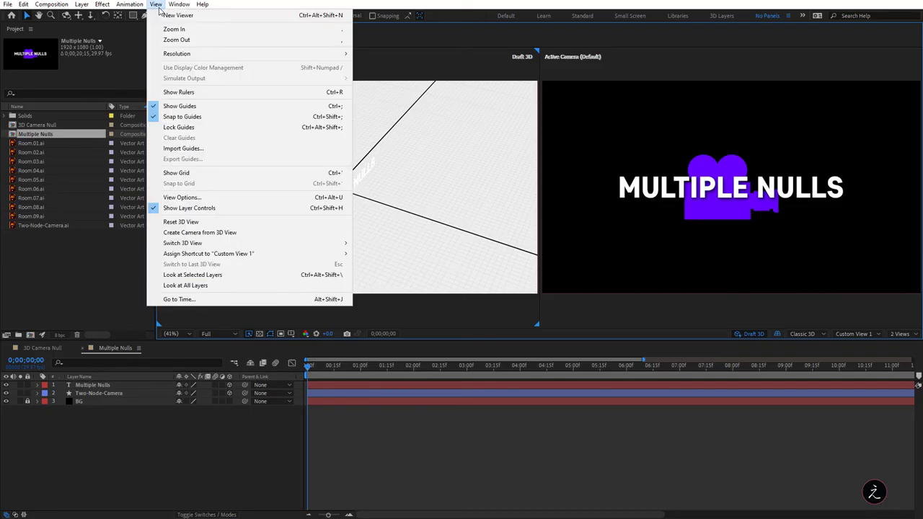
click(248, 226)
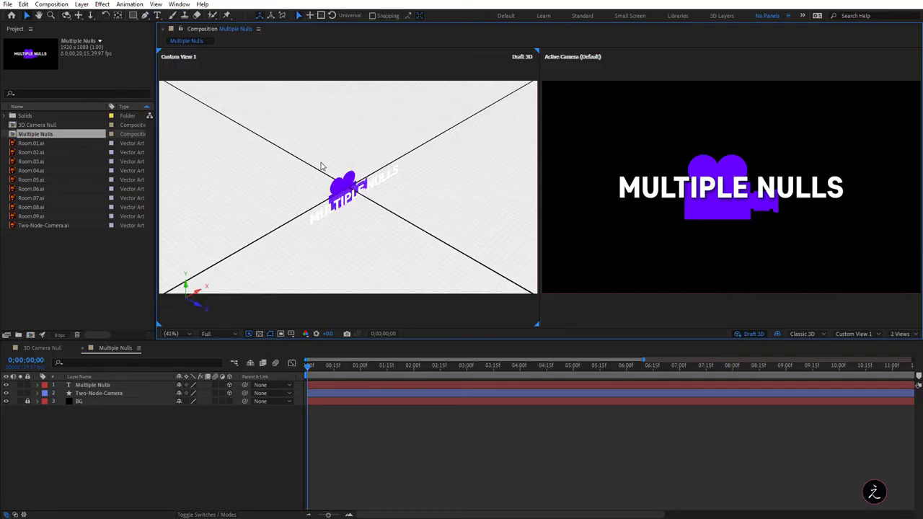
Step: Create a Two-Node Camera named Camera 1 with the 24mm preset in the Multiple Nulls composition
right_click(98, 412)
mouse_move(165, 308)
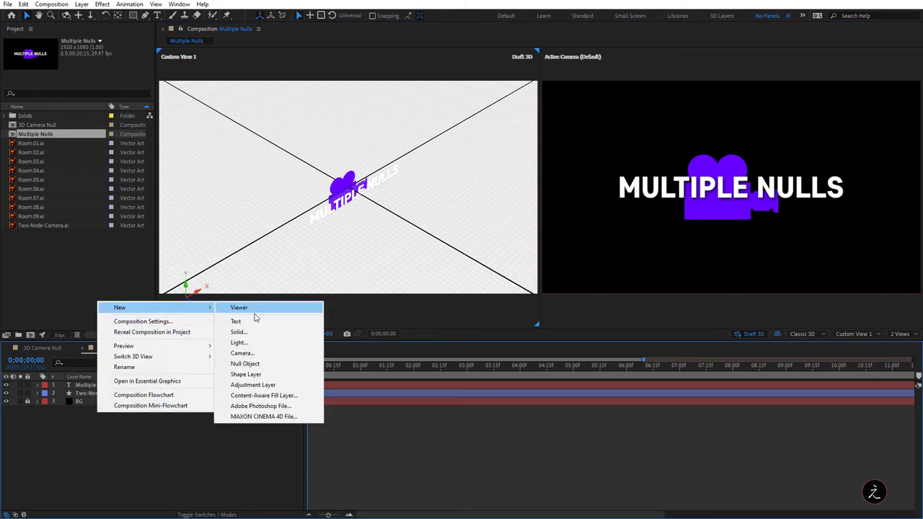
click(245, 354)
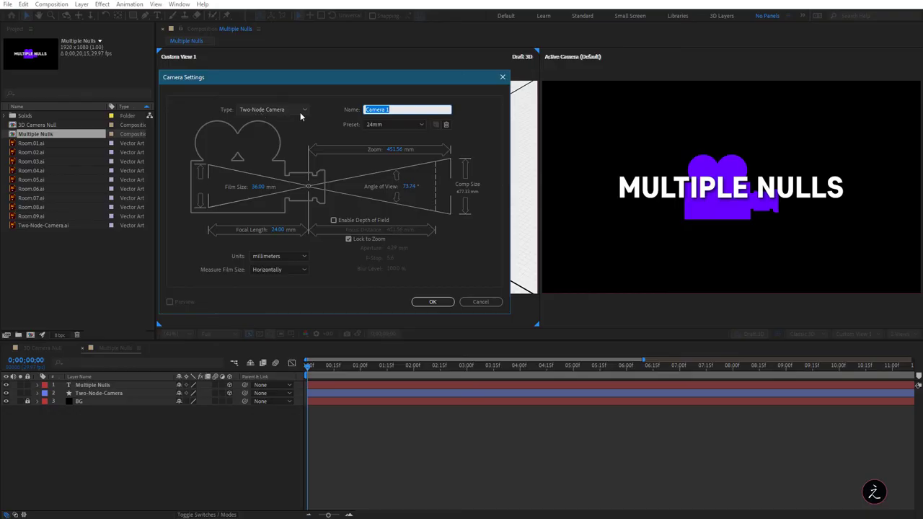
click(402, 128)
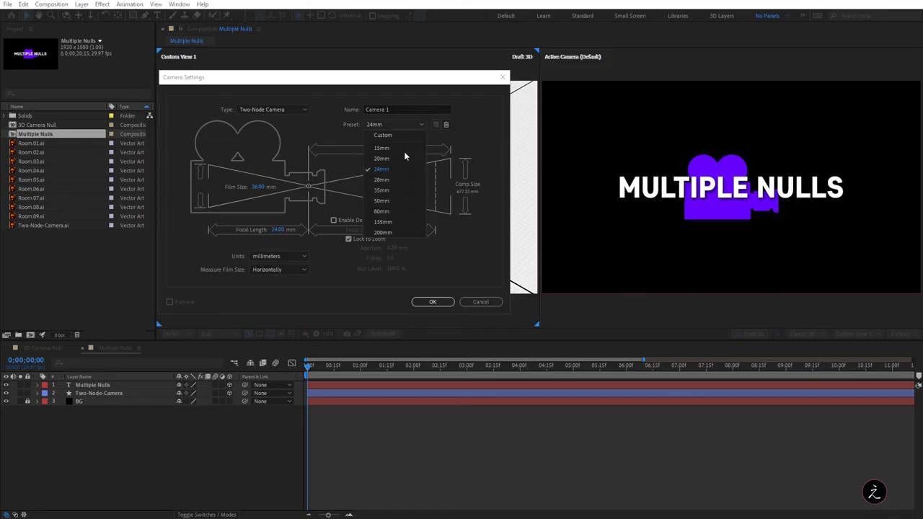
click(394, 298)
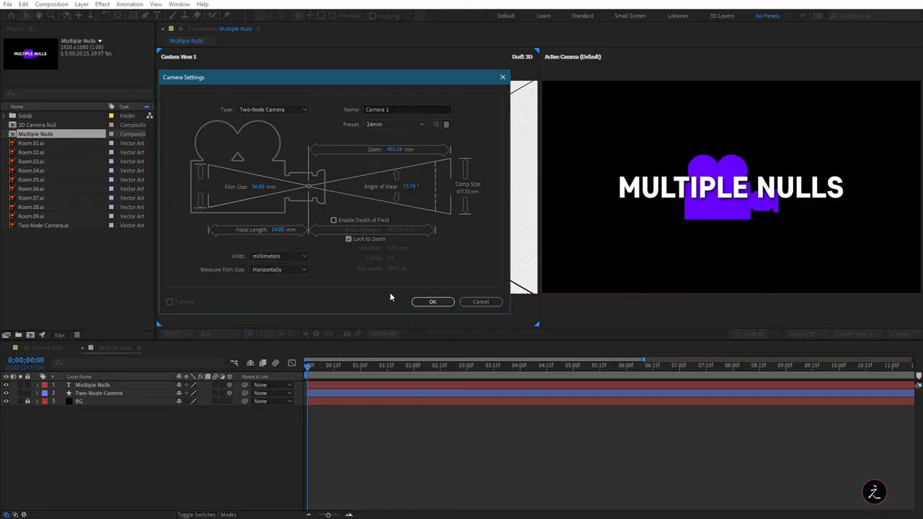
click(433, 303)
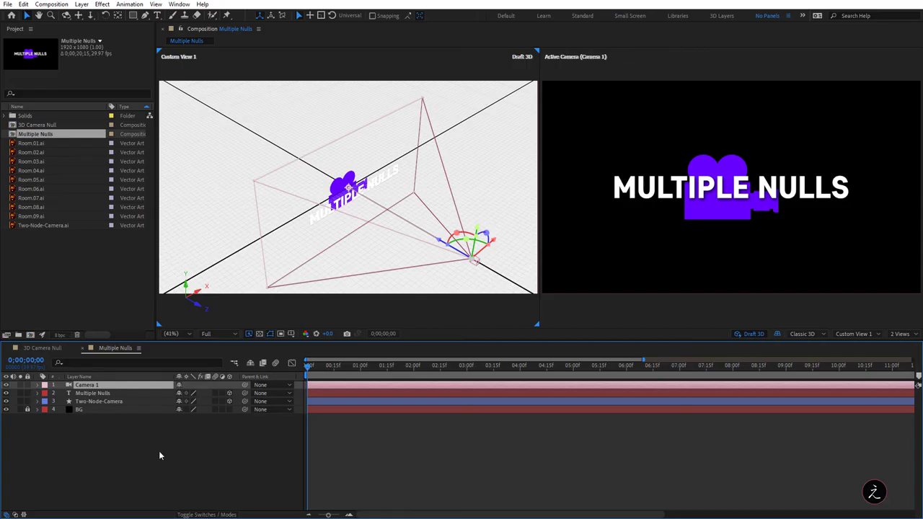
Step: Add a null object, make it a 3D layer, and parent Camera 1 to it
right_click(109, 419)
mouse_move(170, 315)
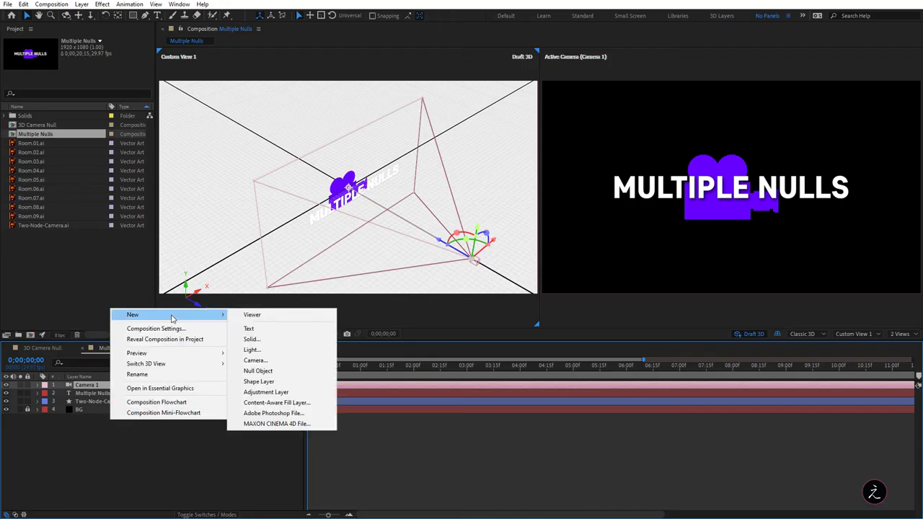
click(291, 377)
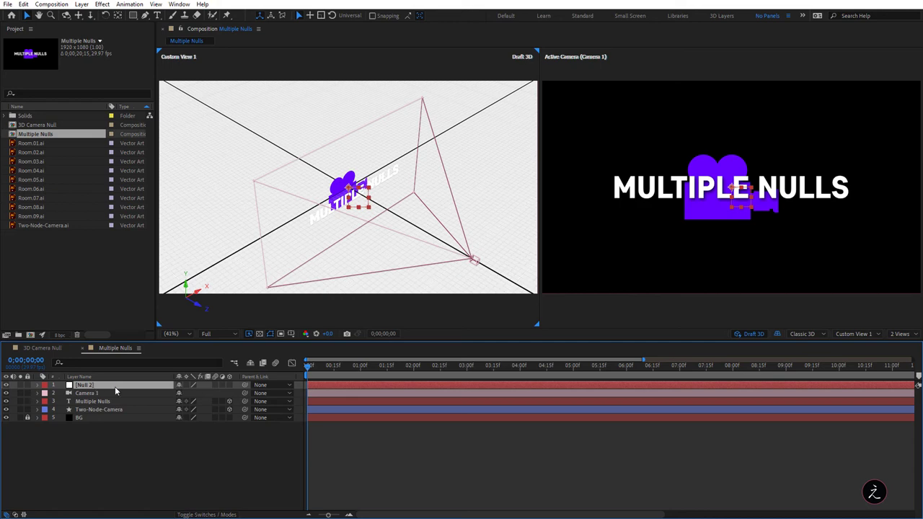
click(229, 386)
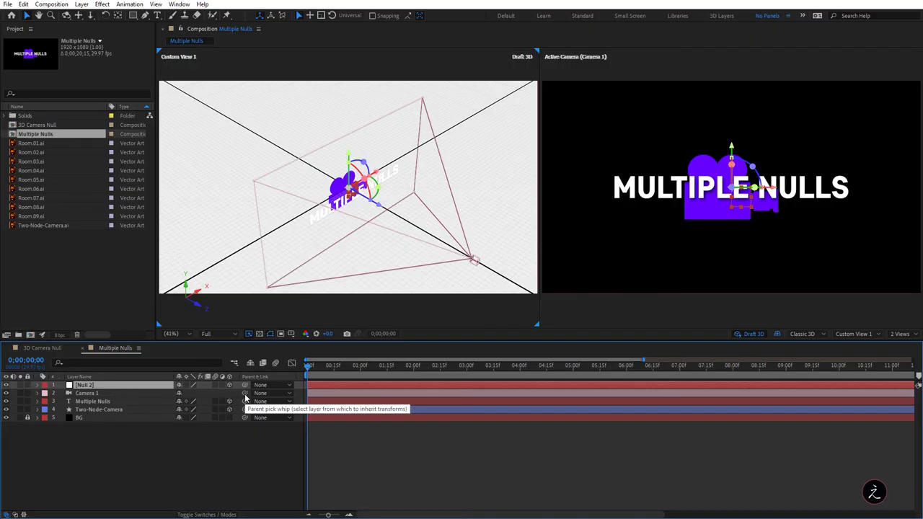
drag(245, 394, 128, 385)
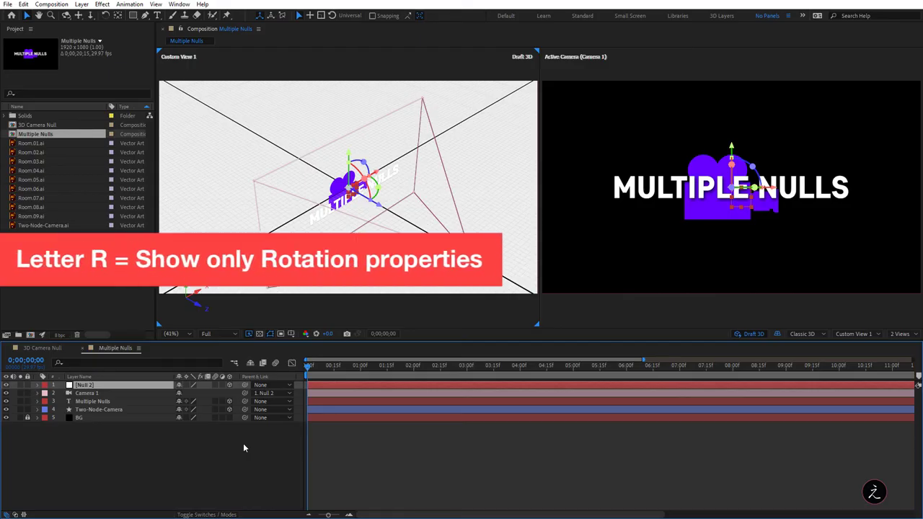
Step: Start keyframing Null 2's Y Rotation at the beginning of the timeline and set it to 45°
key(r)
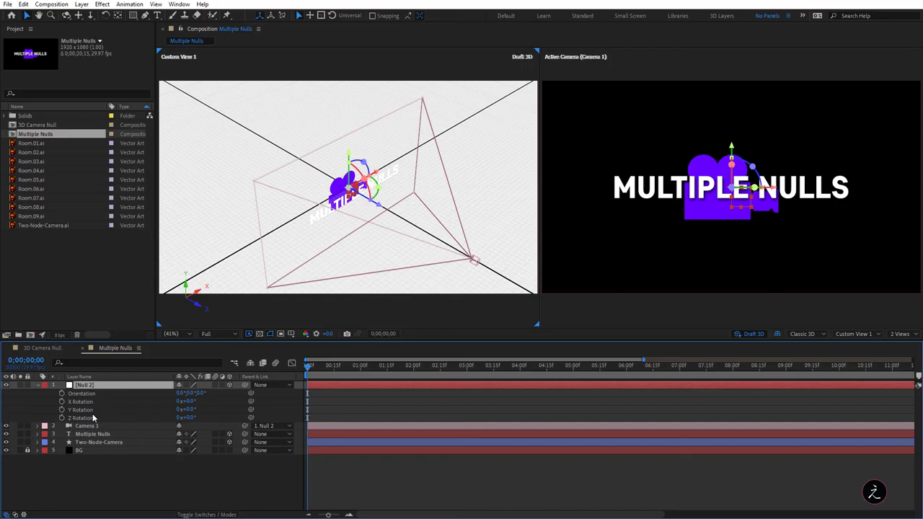
click(61, 409)
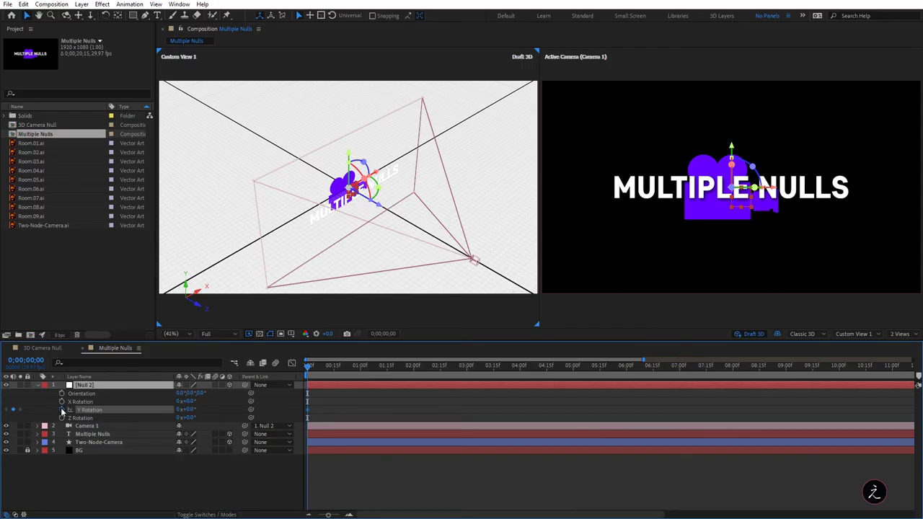
drag(186, 411, 206, 410)
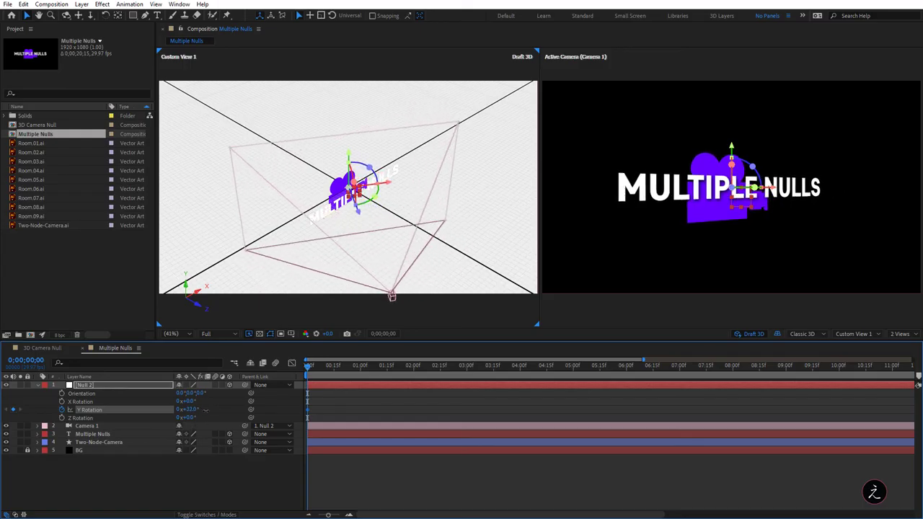
click(189, 409)
text(45)
key(Return)
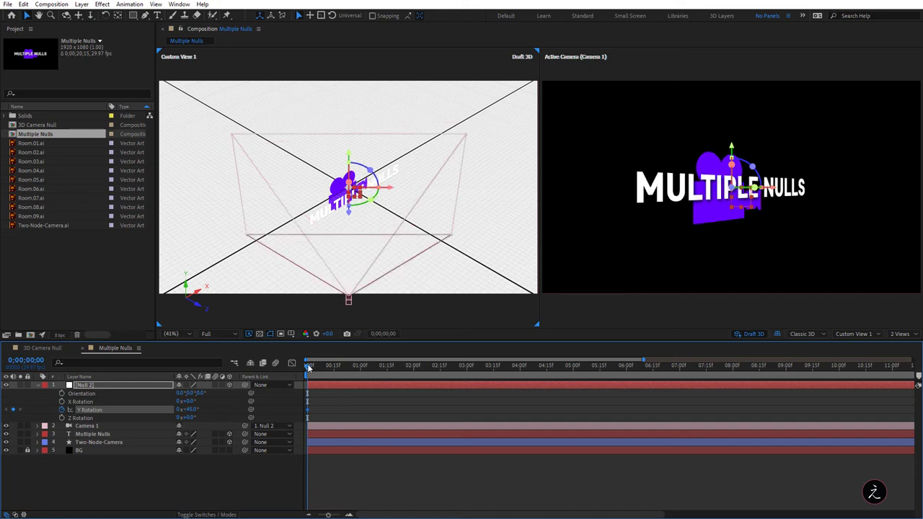
Step: At 1 second, set Null 2's Y Rotation to -45° and preview the camera orbit from the start
drag(309, 367, 362, 369)
click(195, 409)
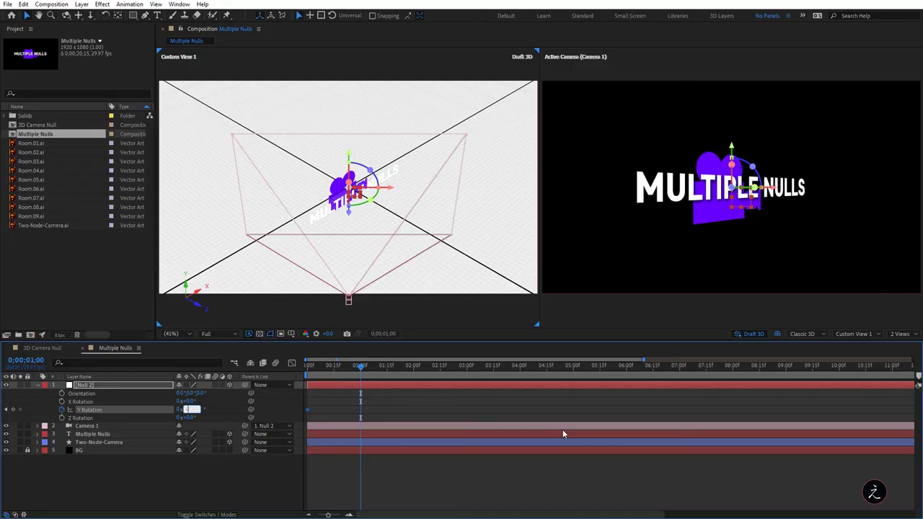
text(-45)
key(Return)
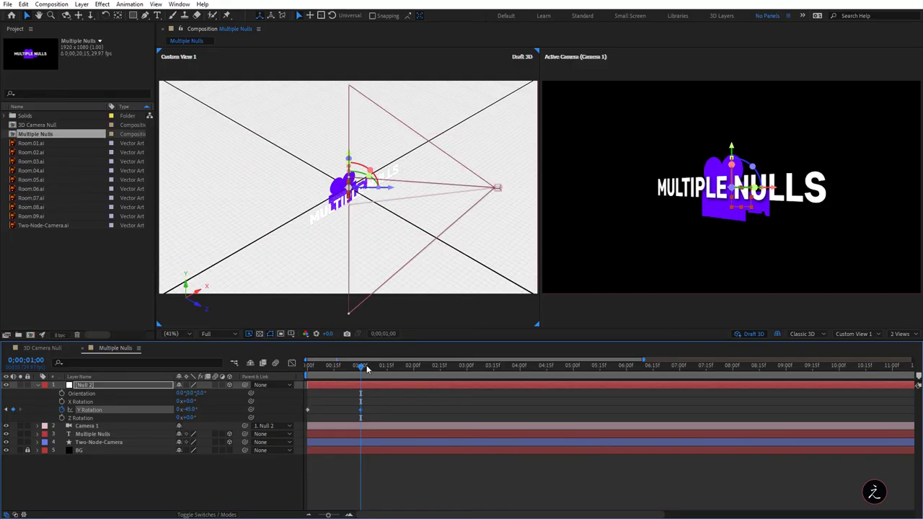
drag(364, 368, 308, 367)
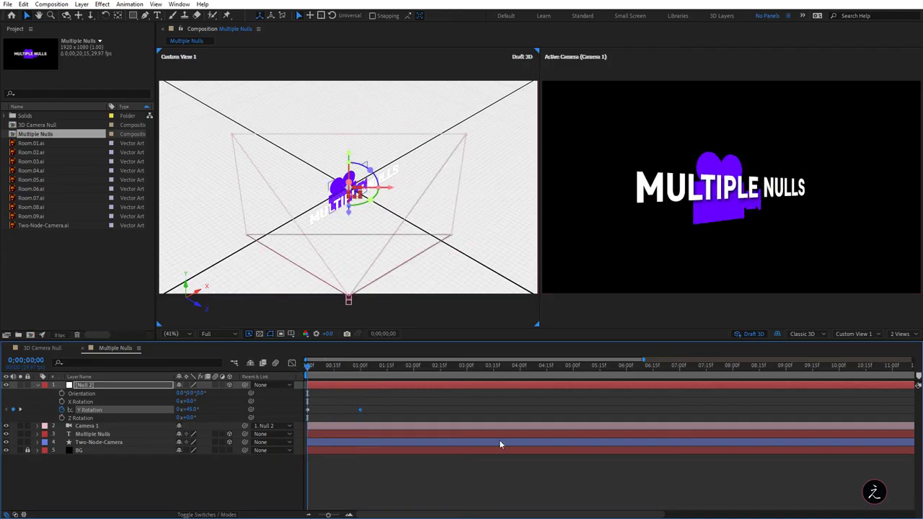
key(space)
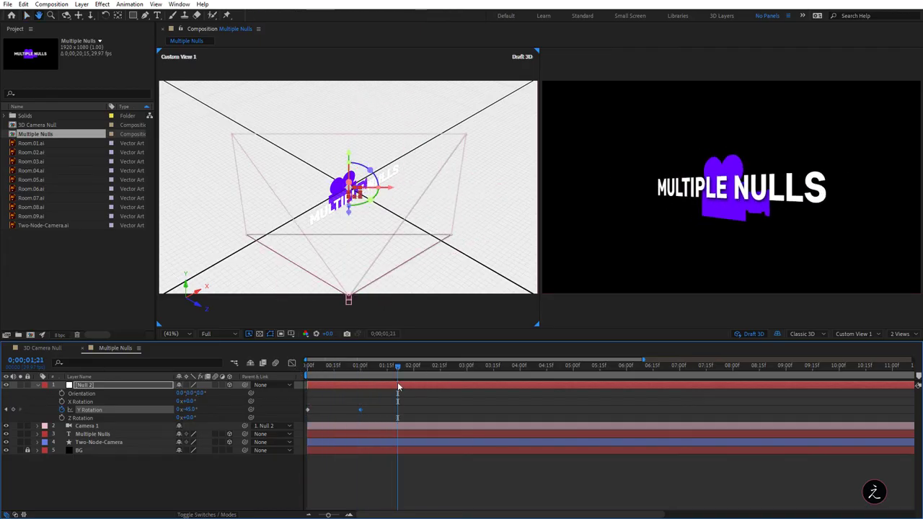
key(space)
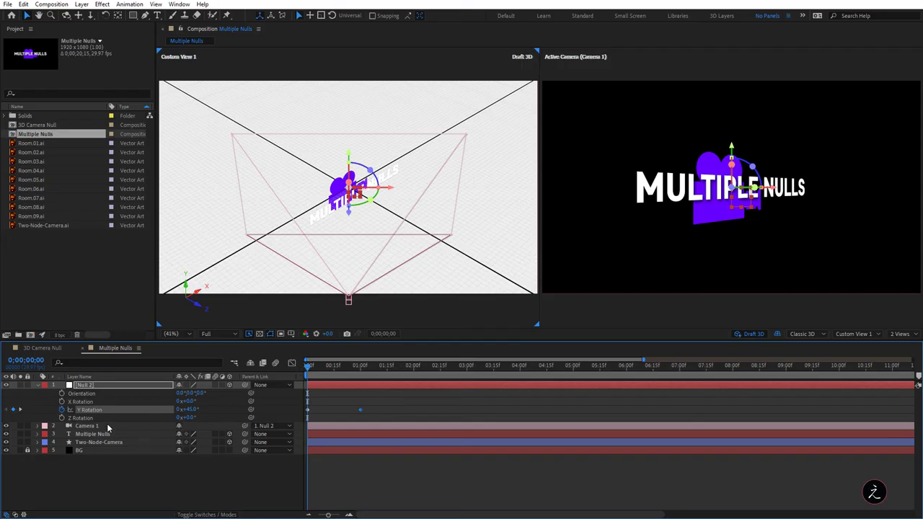
Step: Keyframe Camera 1's Position at the start and pull the camera back along its Z axis to about -2903
click(119, 425)
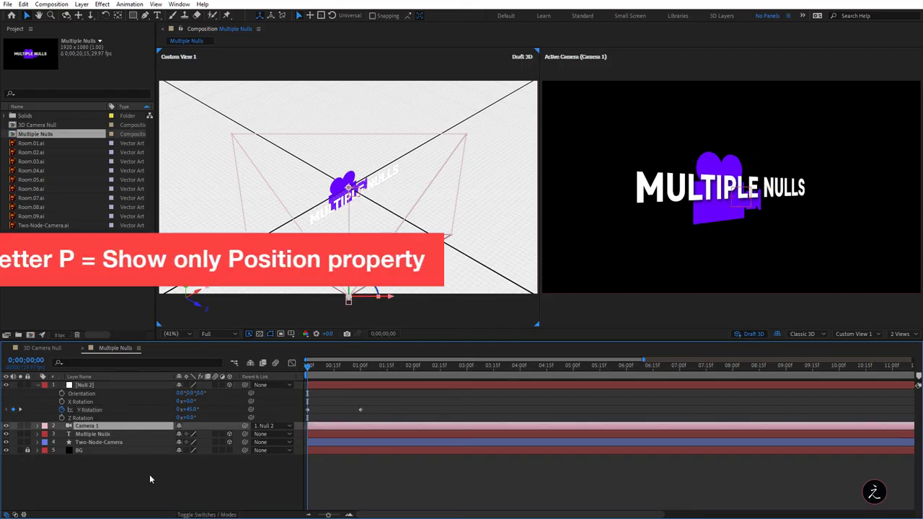
key(p)
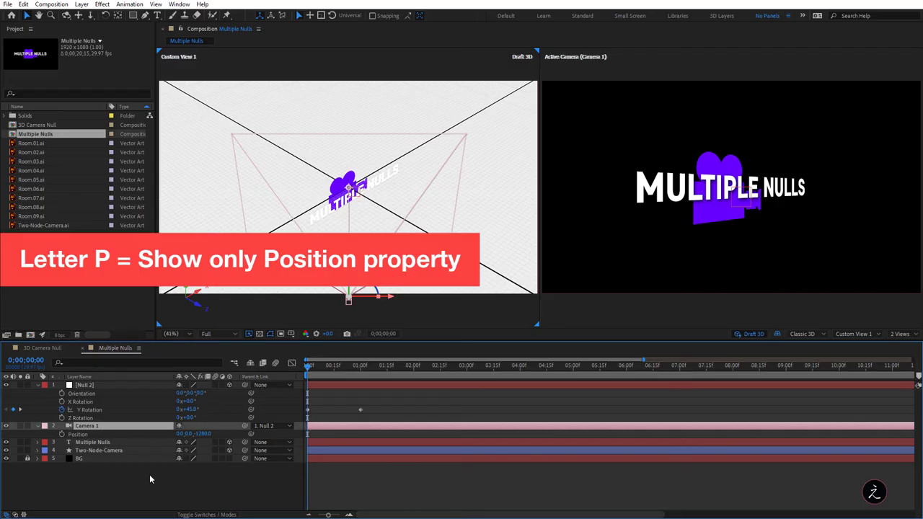
click(63, 435)
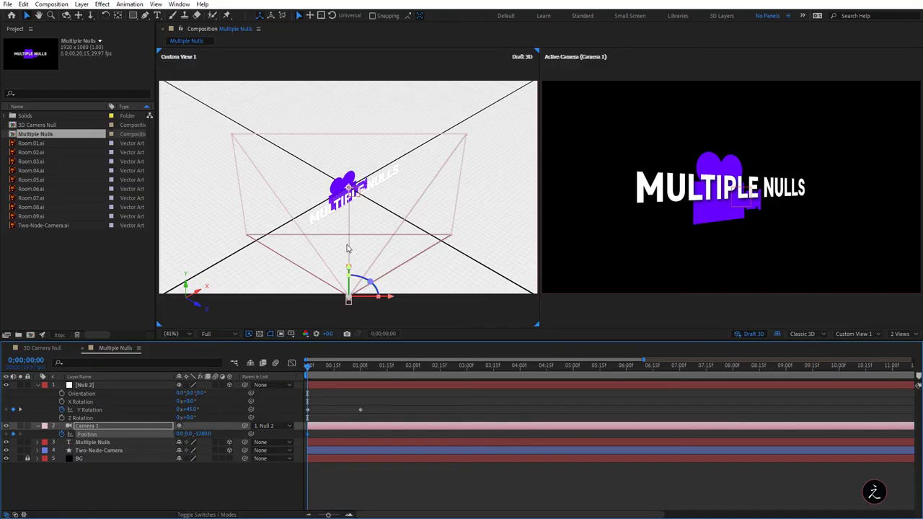
drag(447, 266, 409, 253)
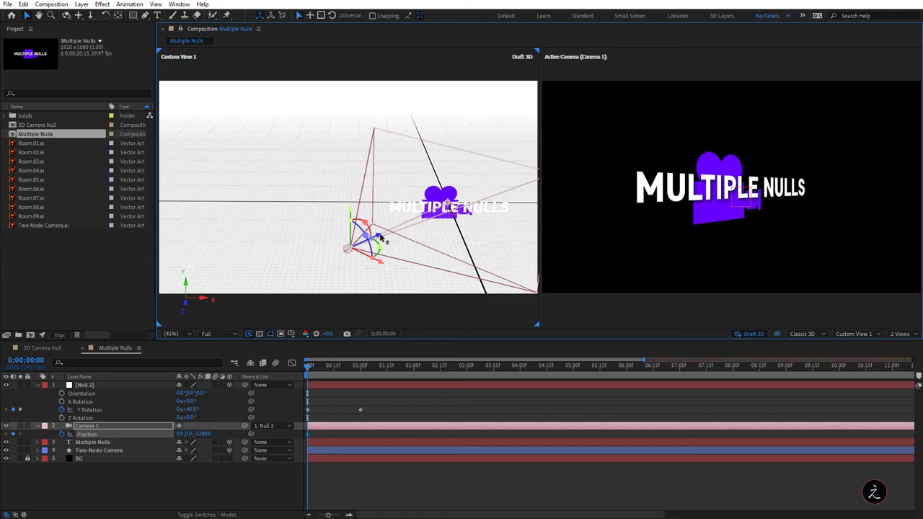
drag(382, 240, 60, 310)
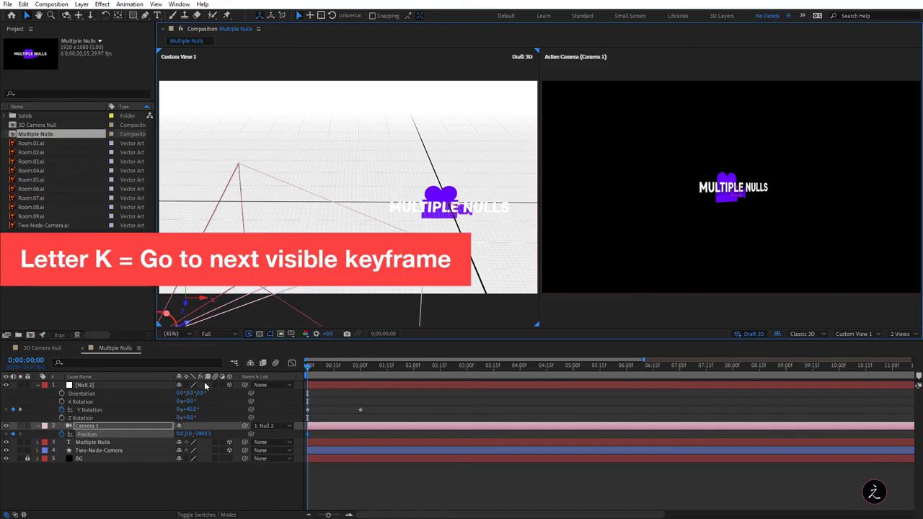
Step: At the 1-second keyframe, push Camera 1 in along its Z axis to about -939 and preview the combined move
key(k)
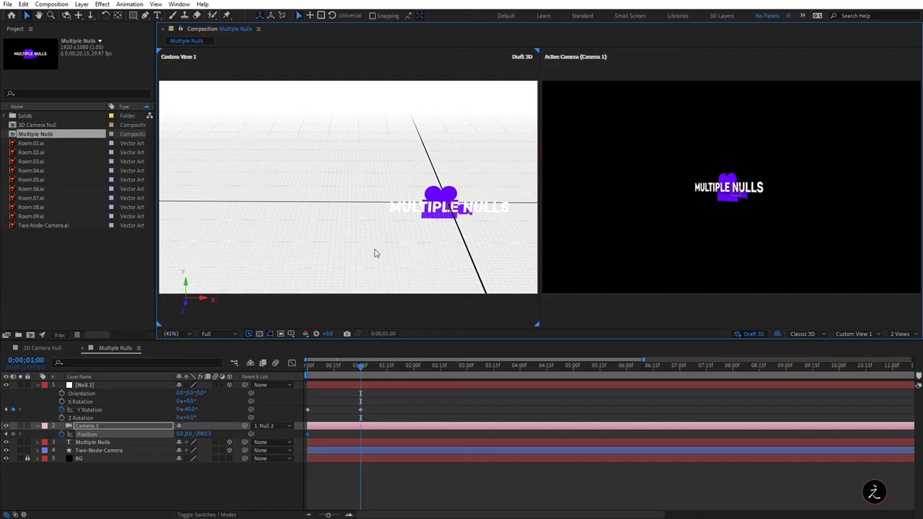
scroll(374, 253, down, 2)
drag(355, 205, 305, 187)
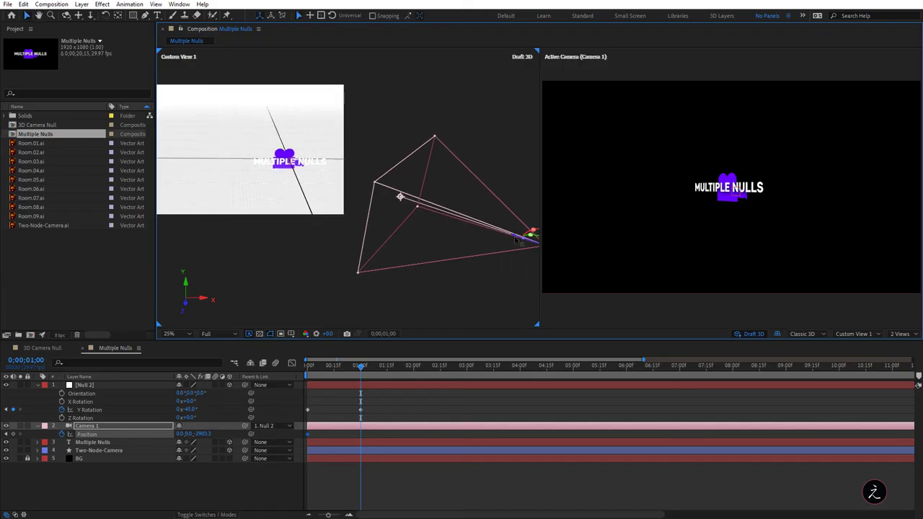
drag(515, 239, 284, 184)
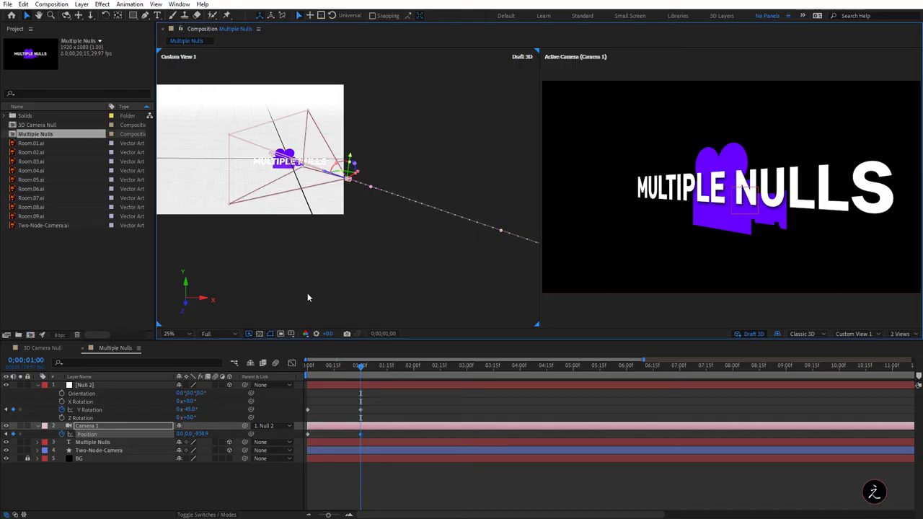
drag(319, 267, 377, 282)
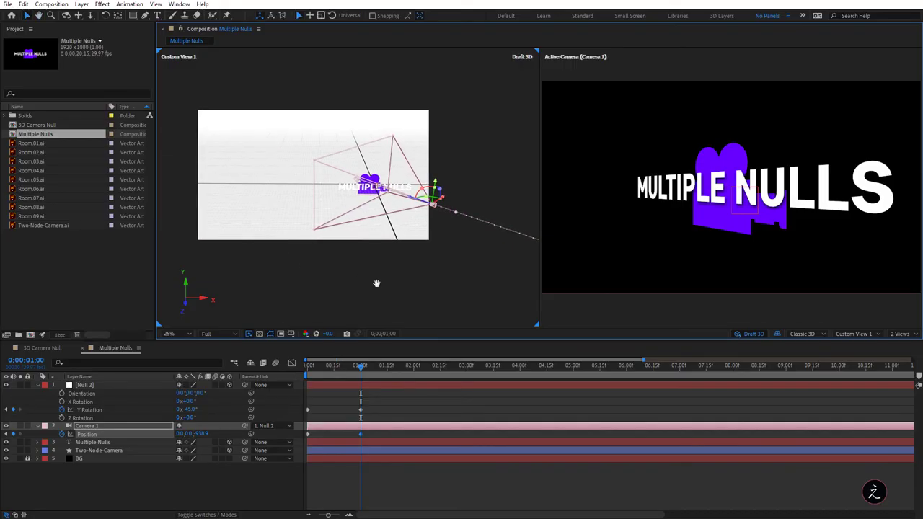
key(shift+slash)
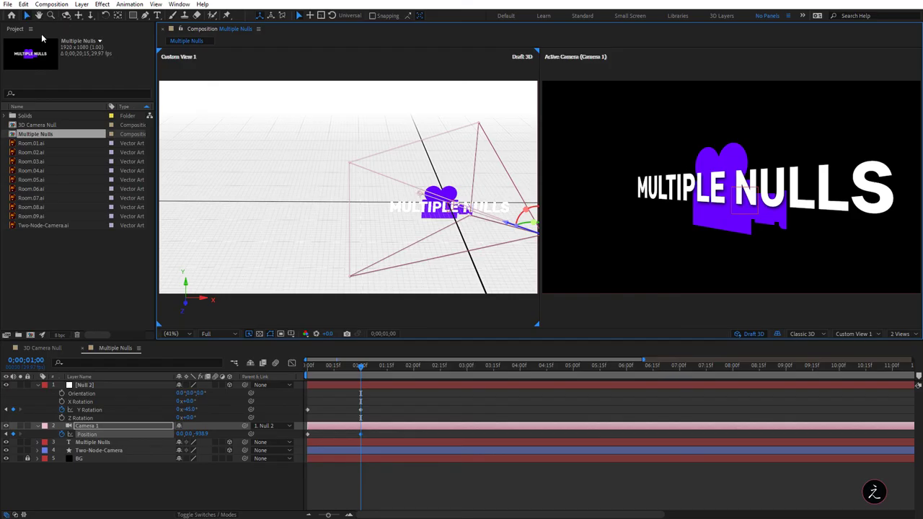
drag(360, 367, 264, 364)
key(space)
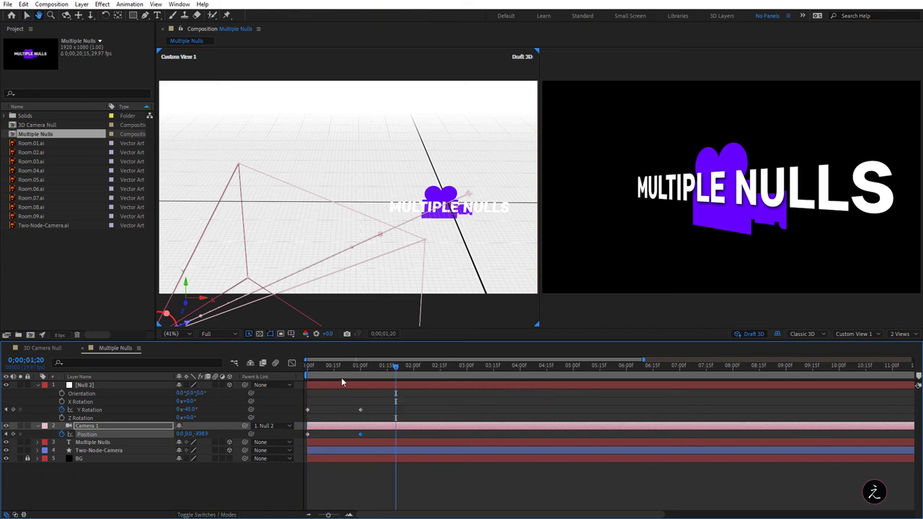
key(space)
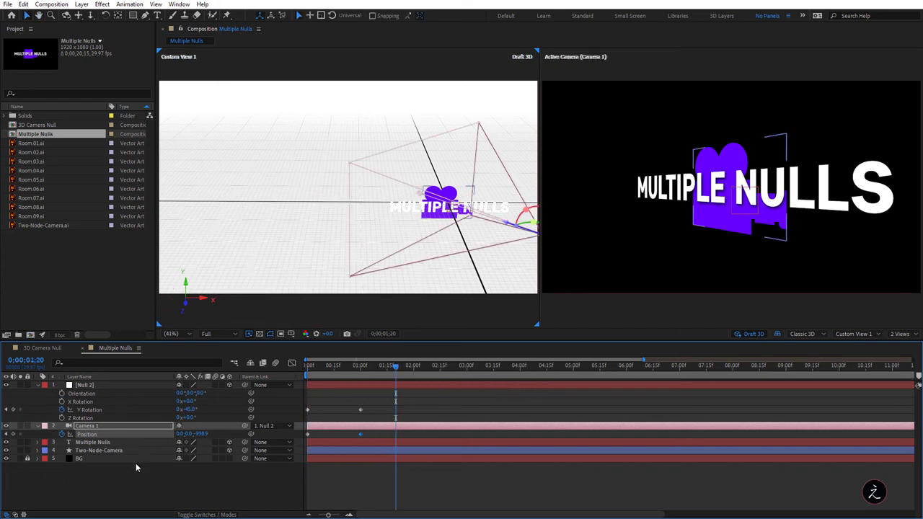
Step: Add another null at the top of the layer stack, make it 3D, and parent Null 2 to it
right_click(127, 478)
mouse_move(187, 369)
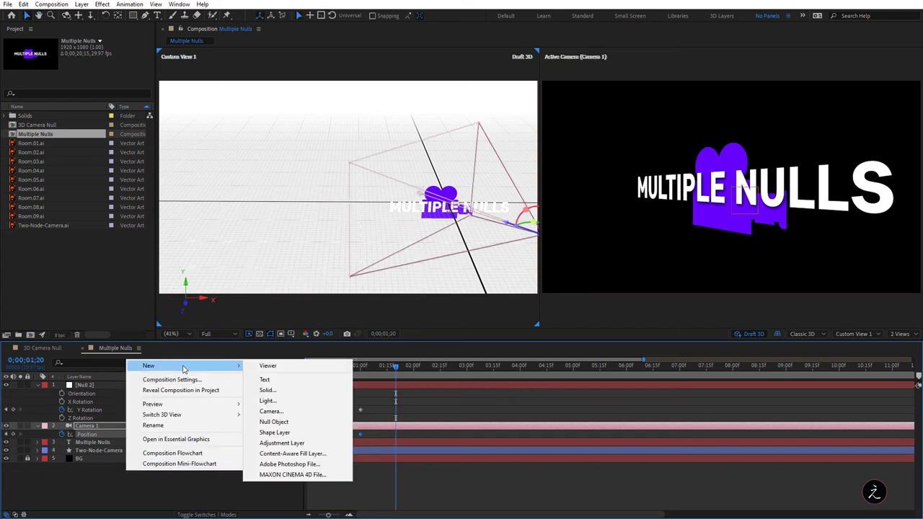
click(267, 425)
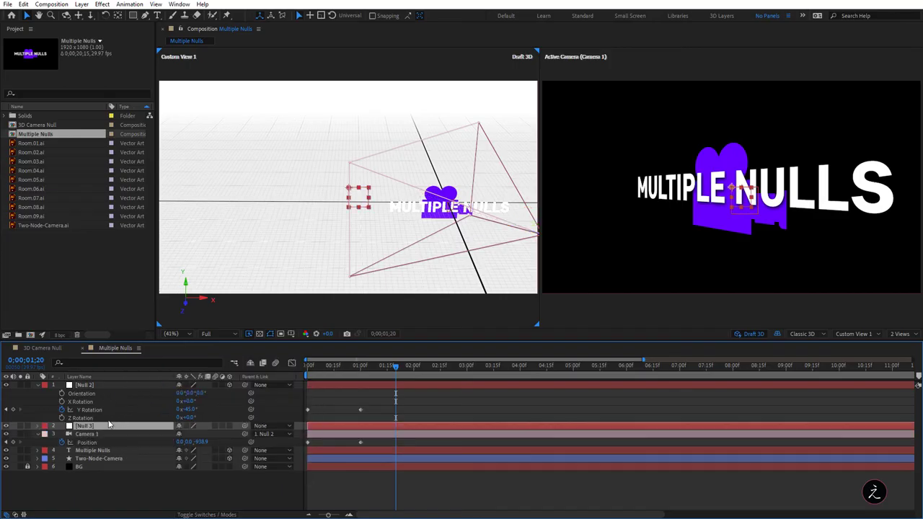
drag(108, 427, 112, 385)
click(109, 394)
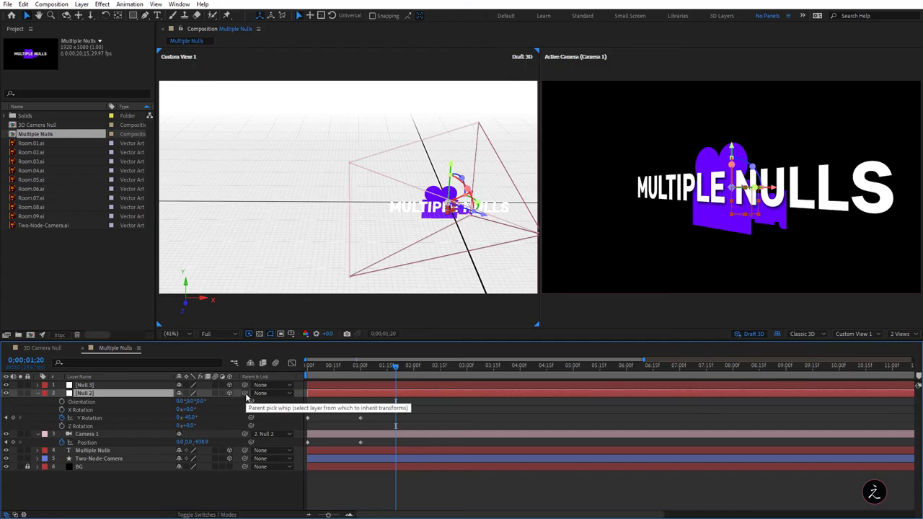
drag(246, 397, 113, 391)
Step: Keyframe Null 3's Position at the start and lower it along the Y axis to about 1347.5
drag(395, 370, 285, 373)
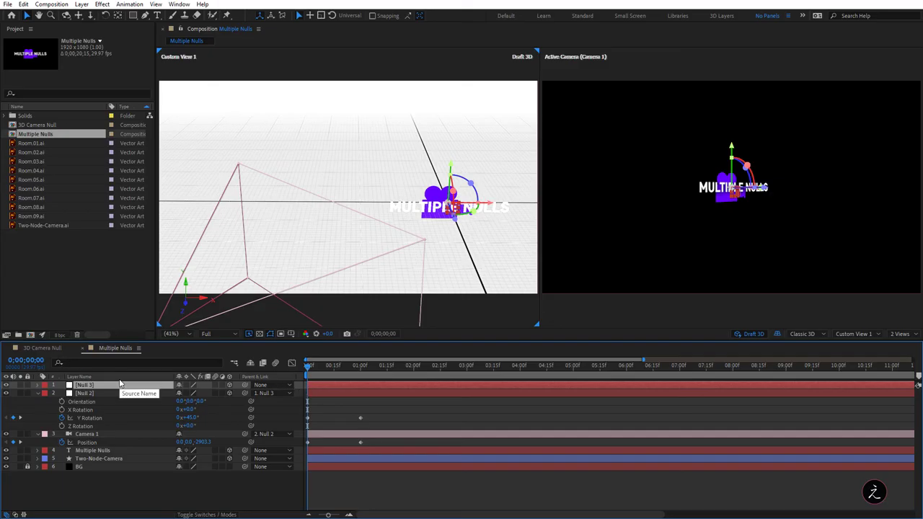
key(p)
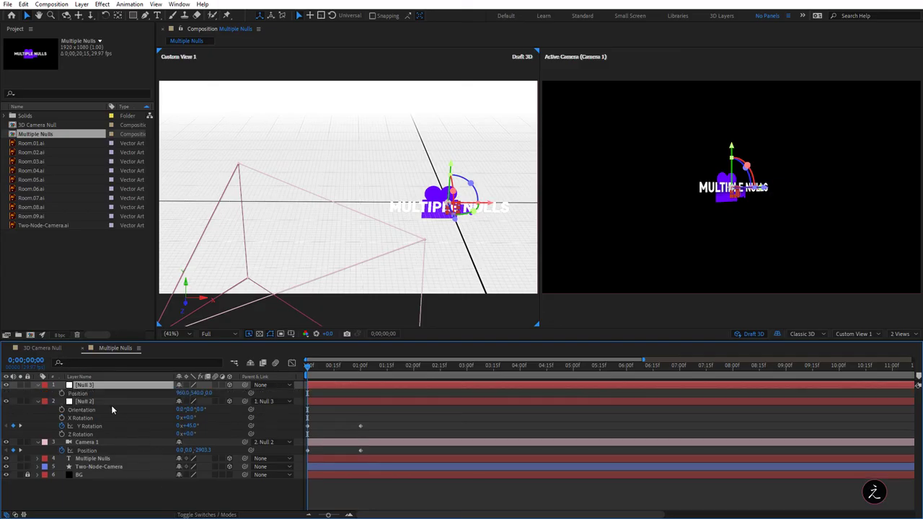
click(62, 393)
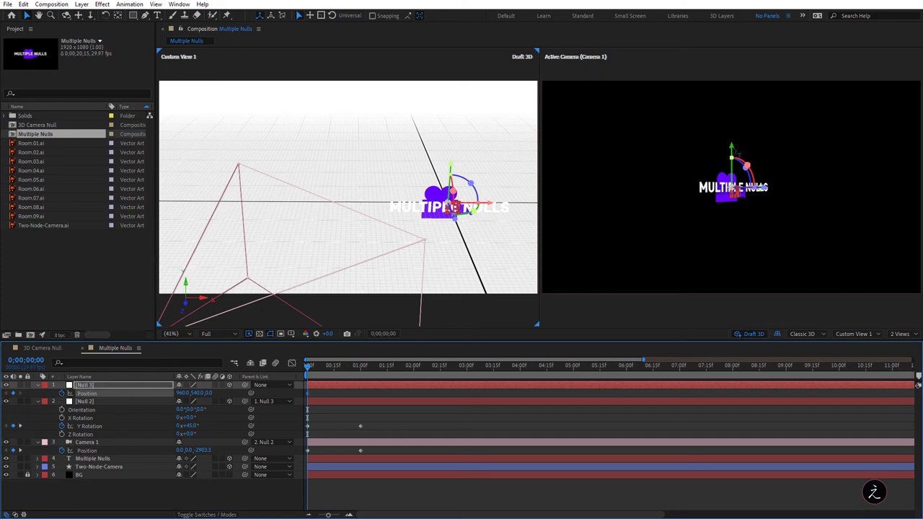
drag(733, 152, 759, 310)
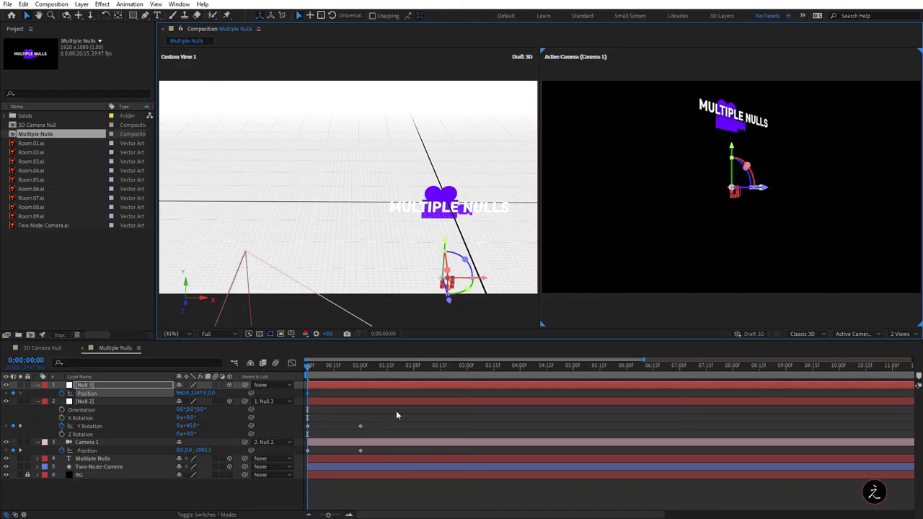
Step: At the 1-second keyframe, raise Null 3 along the Y axis to about 535 and preview the animation
key(k)
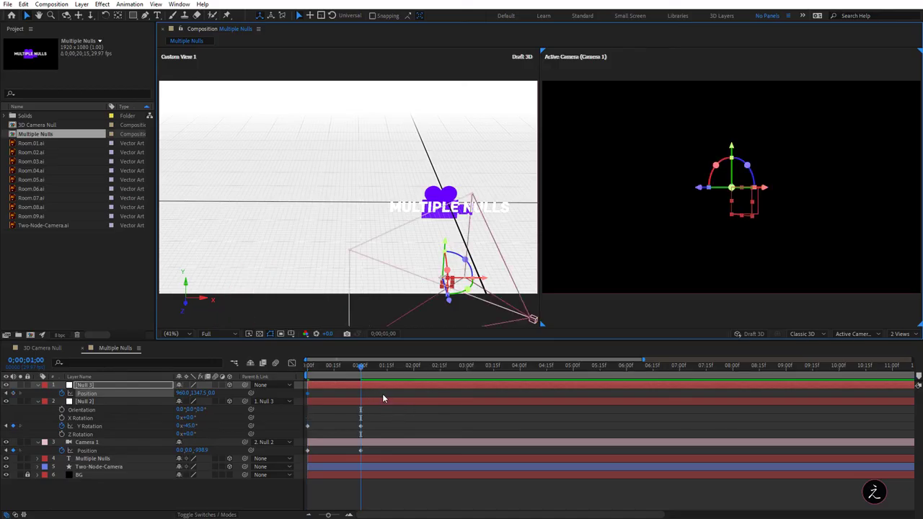
drag(735, 148, 726, 0)
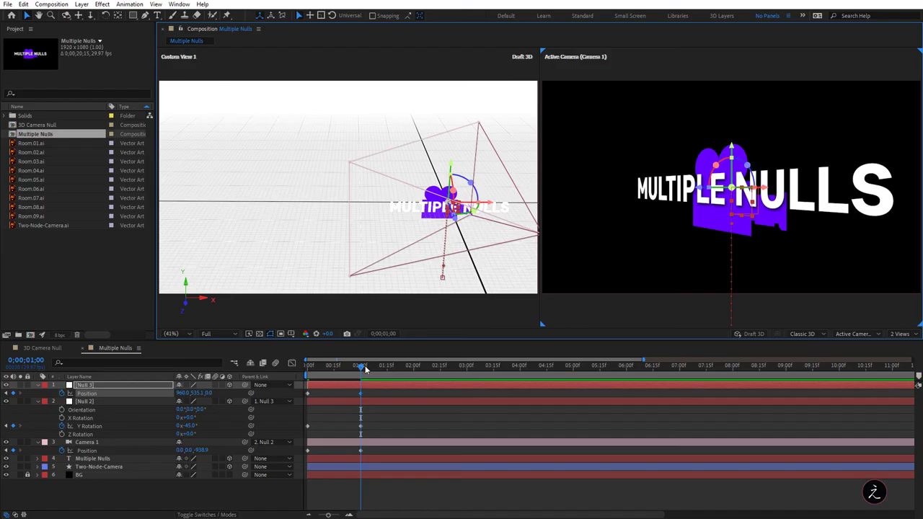
drag(360, 366, 280, 376)
key(space)
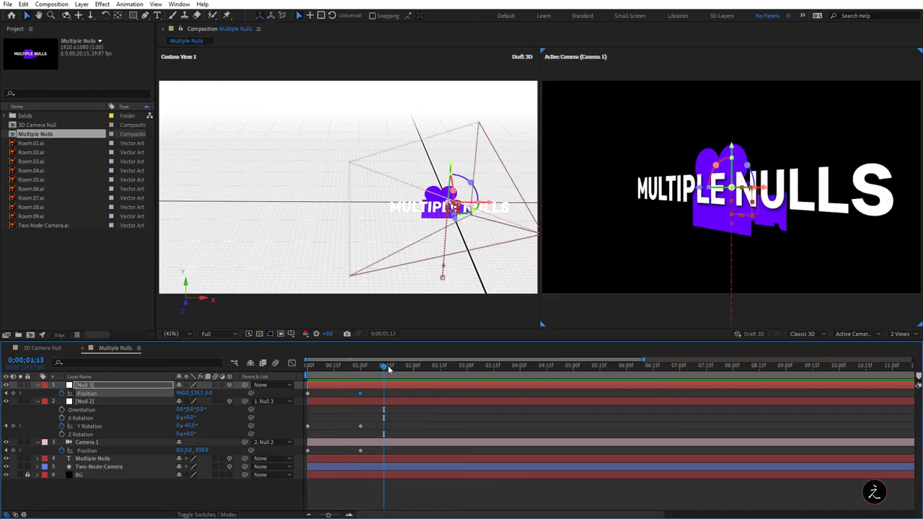
Step: At the start of the timeline, set Null 3's X Rotation to 25° and preview the animation
drag(392, 367, 280, 370)
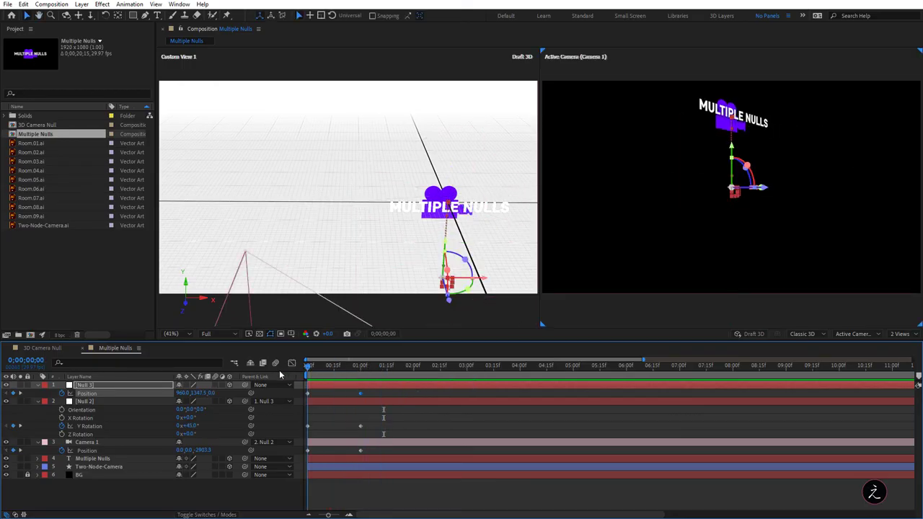
click(107, 385)
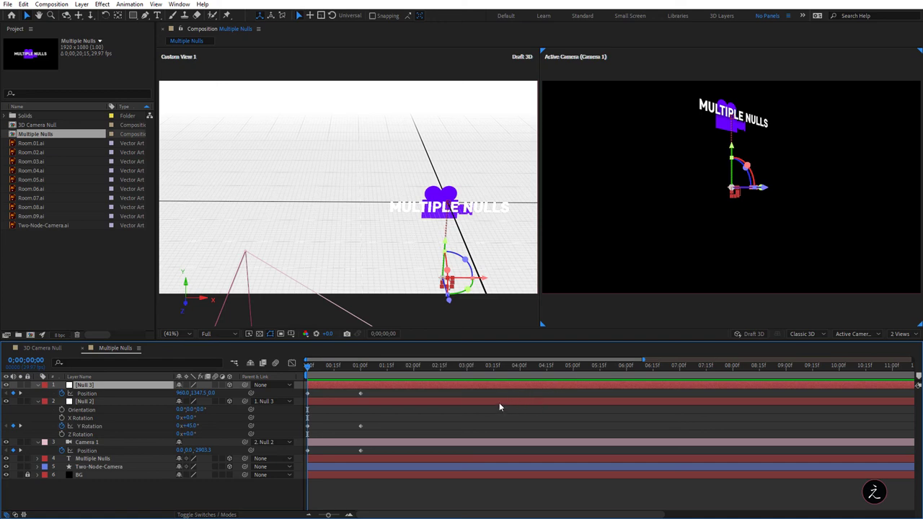
key(r)
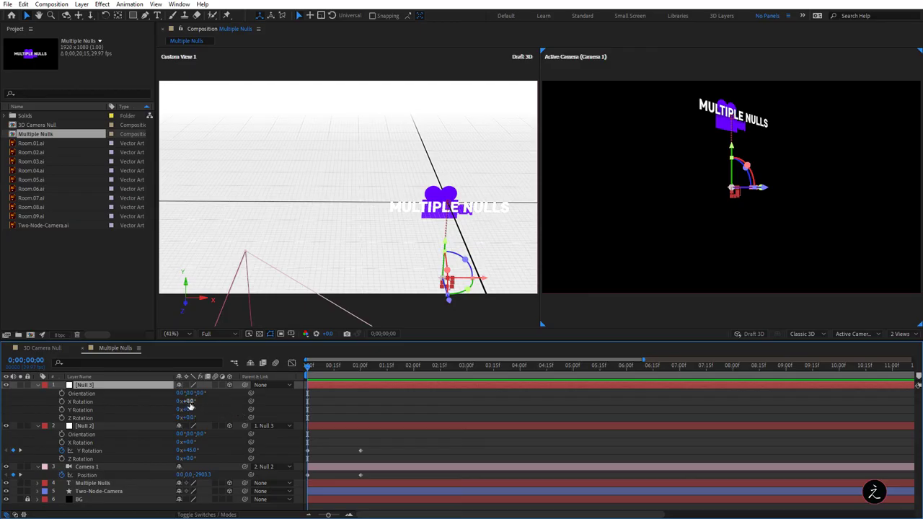
drag(189, 404, 215, 404)
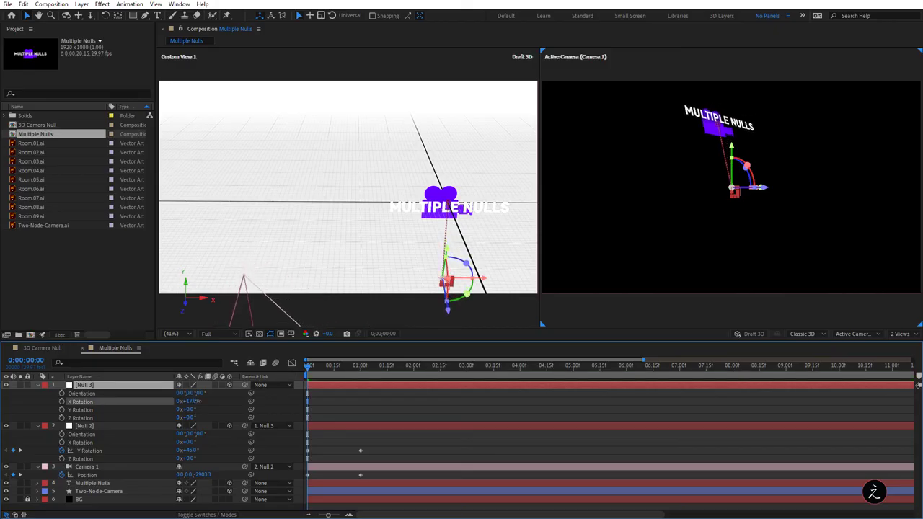
click(191, 401)
text(25)
key(Return)
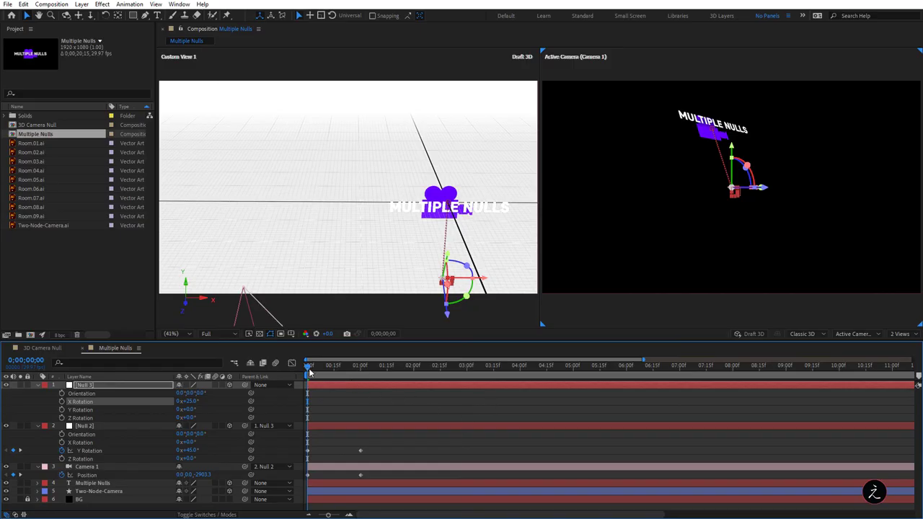
key(space)
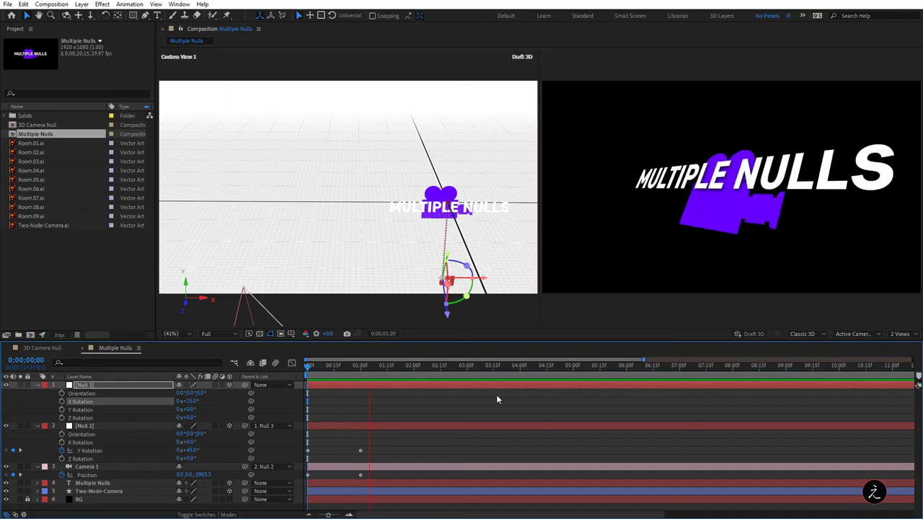
key(space)
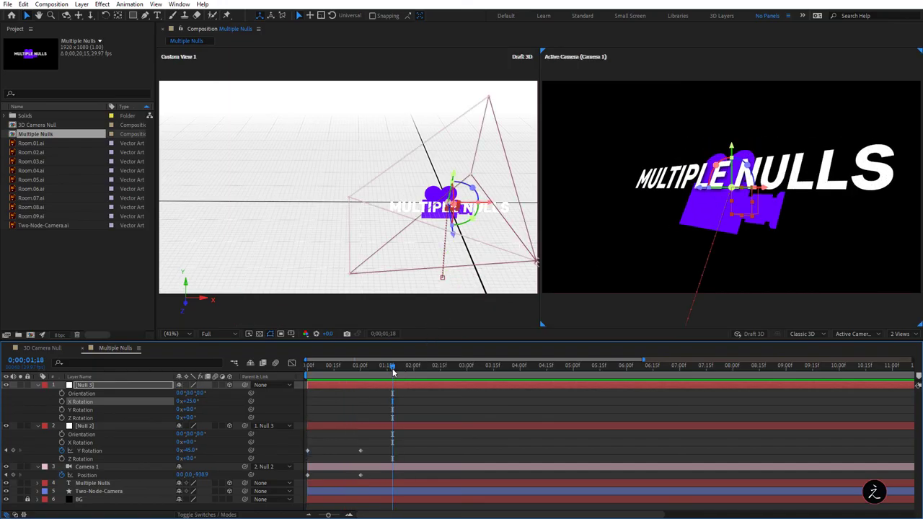
Step: Add Y Rotation keyframes to Null 2 at 1;04, 1;22 and 2;07, keeping its current rotation value
drag(393, 366, 367, 375)
click(96, 428)
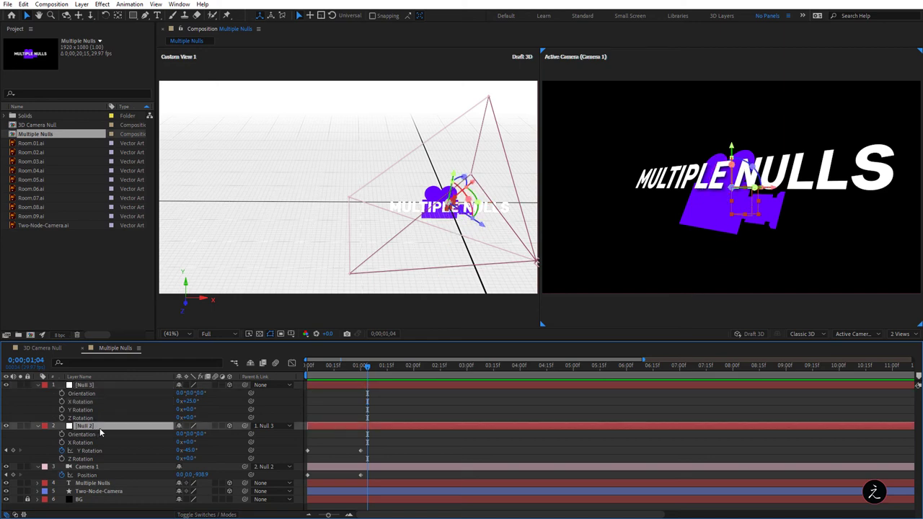
click(12, 451)
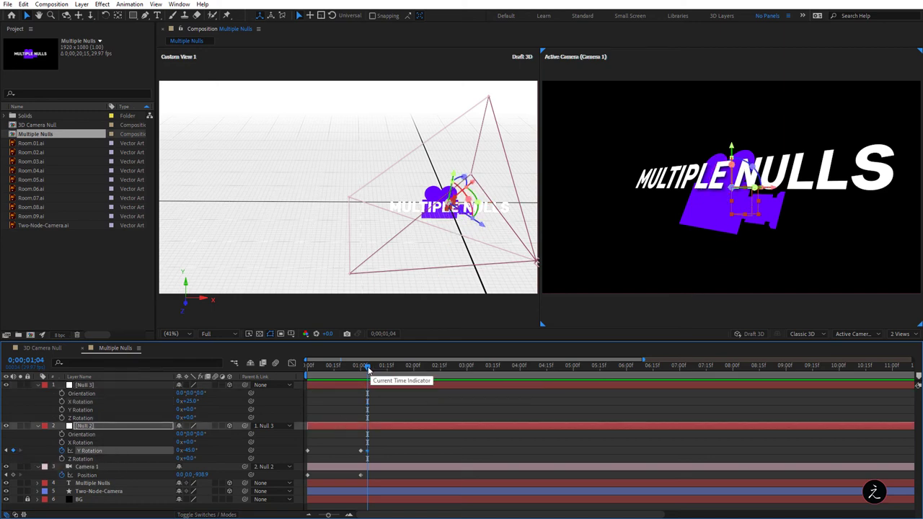
key(Page_Down)
drag(382, 371, 399, 369)
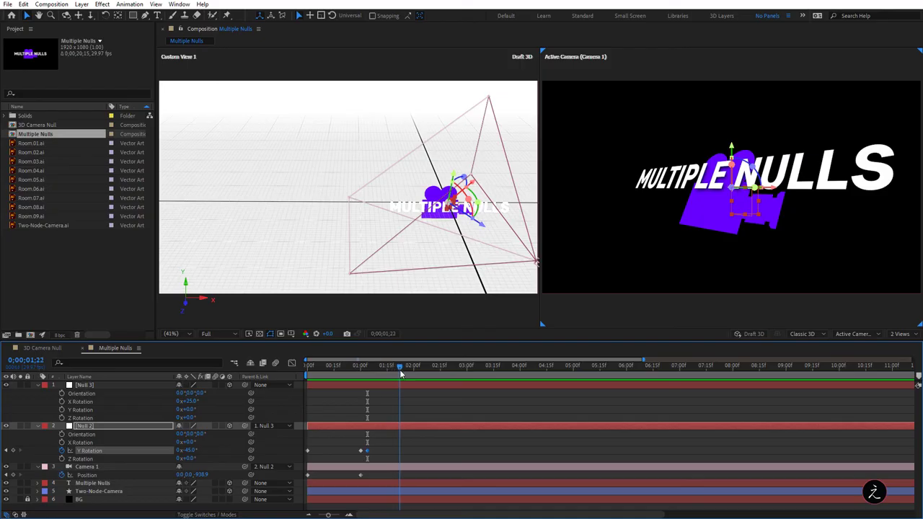
key(ctrl+v)
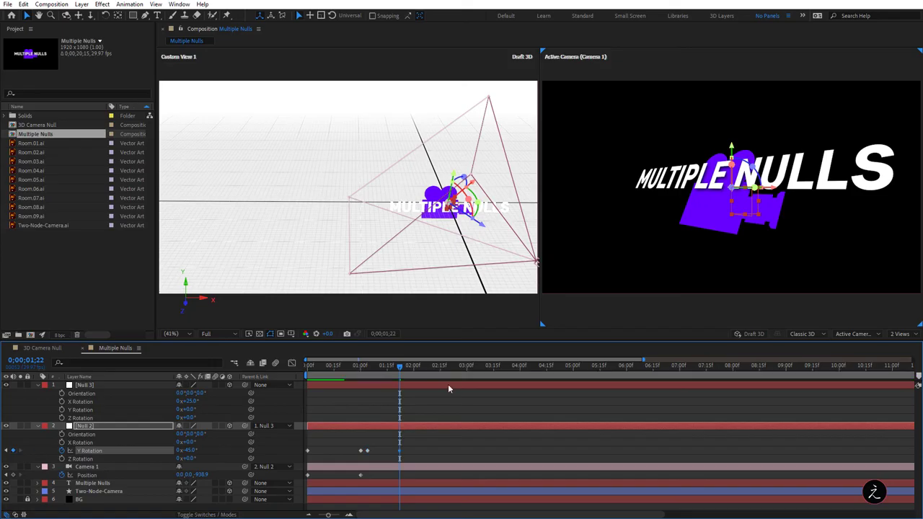
drag(400, 367, 426, 368)
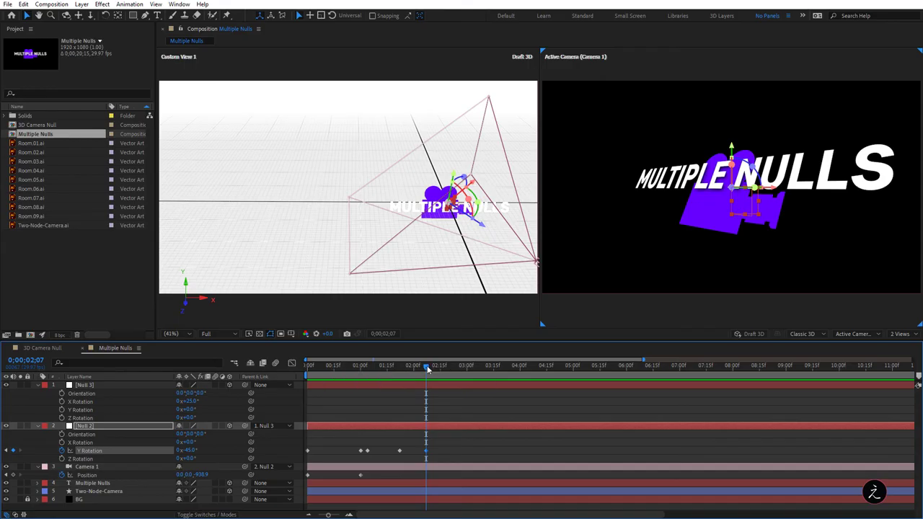
Step: Convert Null 2's Y Rotation keyframe at 1;04 to a hold keyframe and preview the animation
click(358, 366)
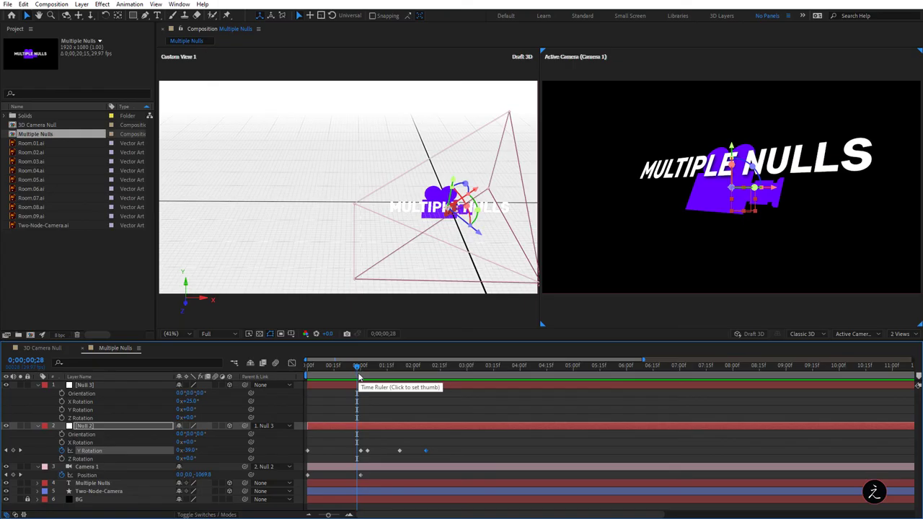
drag(356, 365, 387, 367)
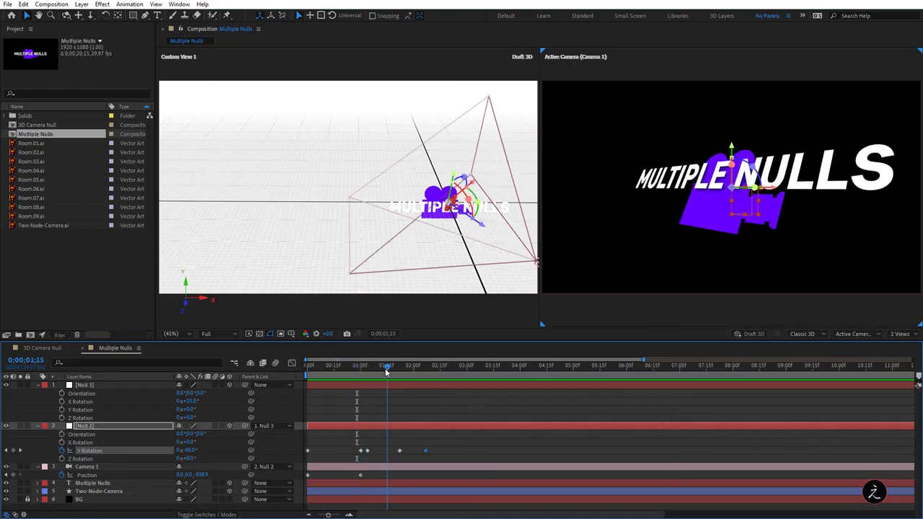
right_click(368, 451)
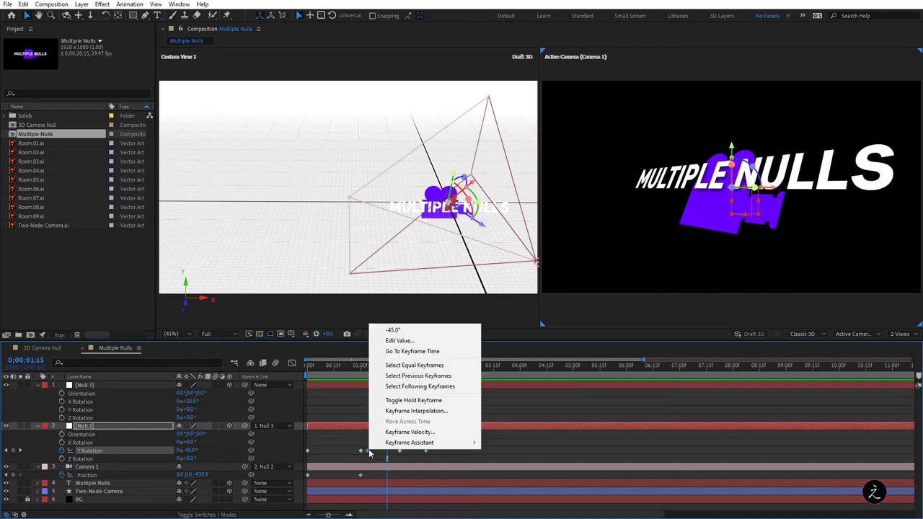
click(464, 402)
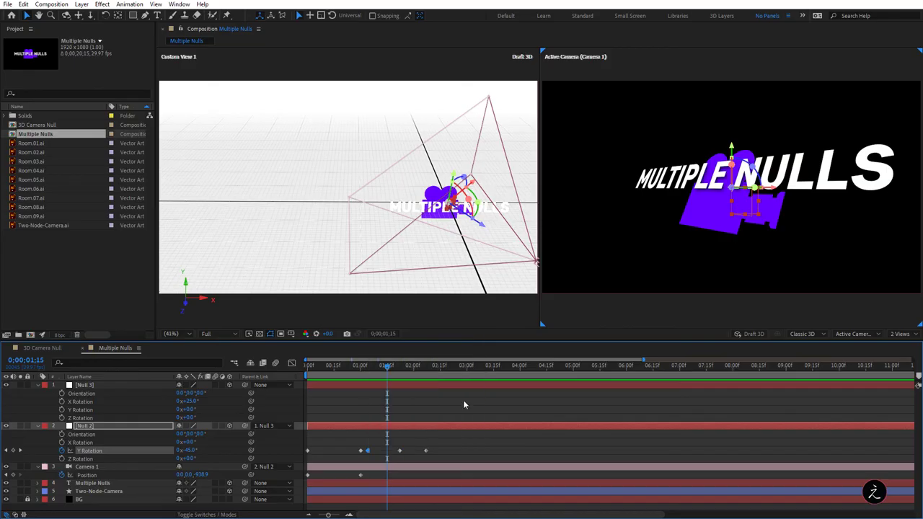
drag(387, 365, 332, 366)
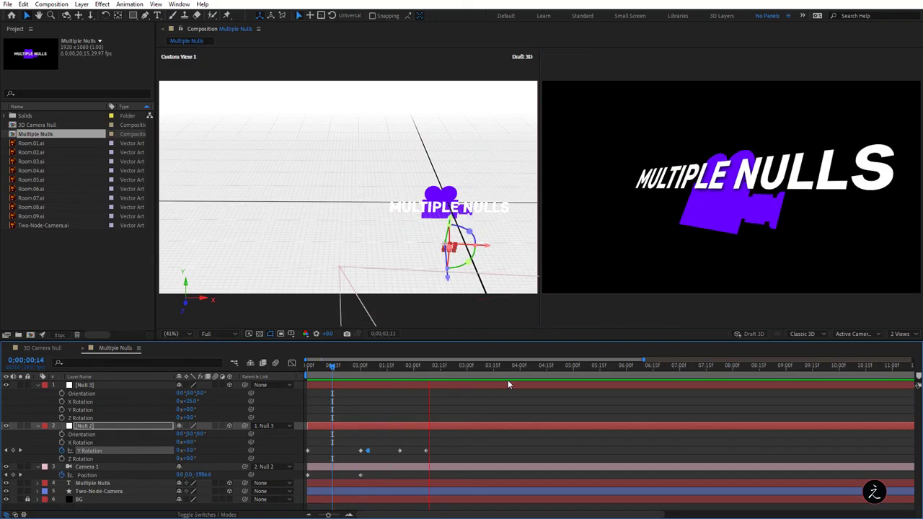
key(space)
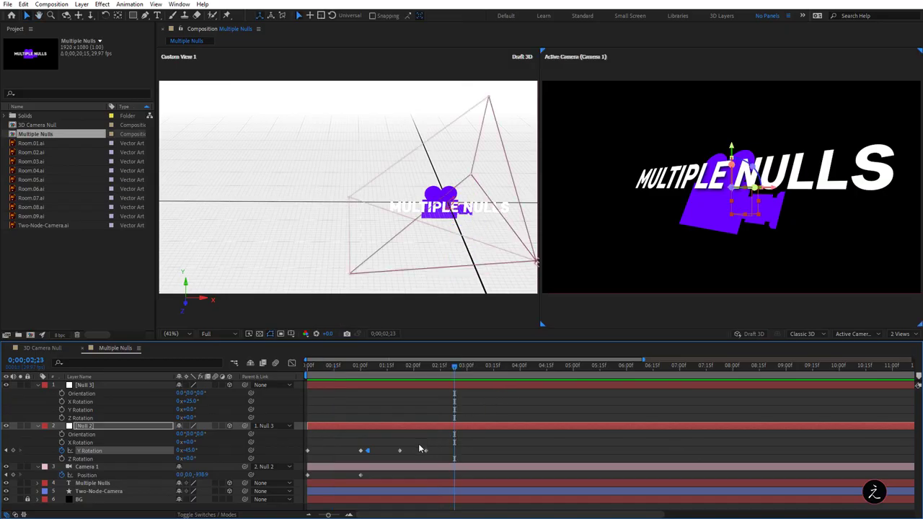
Step: At the 2;07 keyframe, set Null 2's Y Rotation to 0° and preview the animation from the start
click(425, 450)
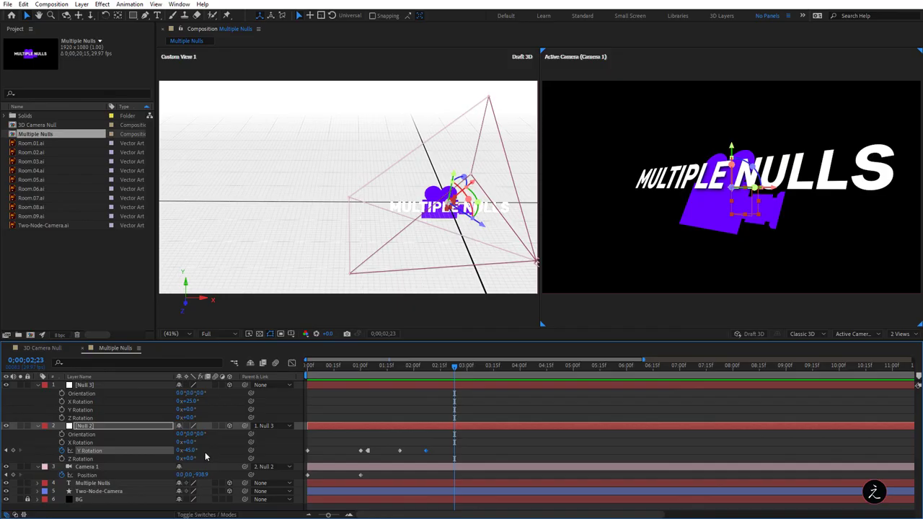
key(j)
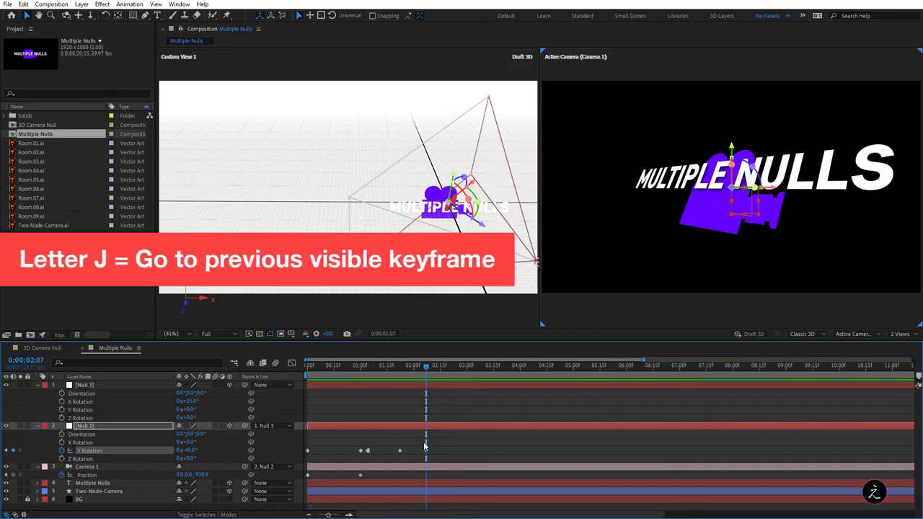
click(188, 450)
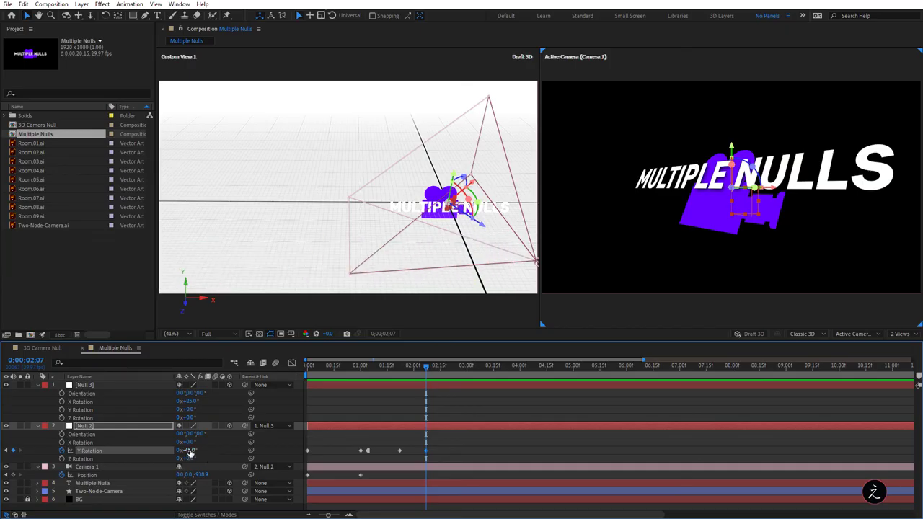
text(0)
key(Return)
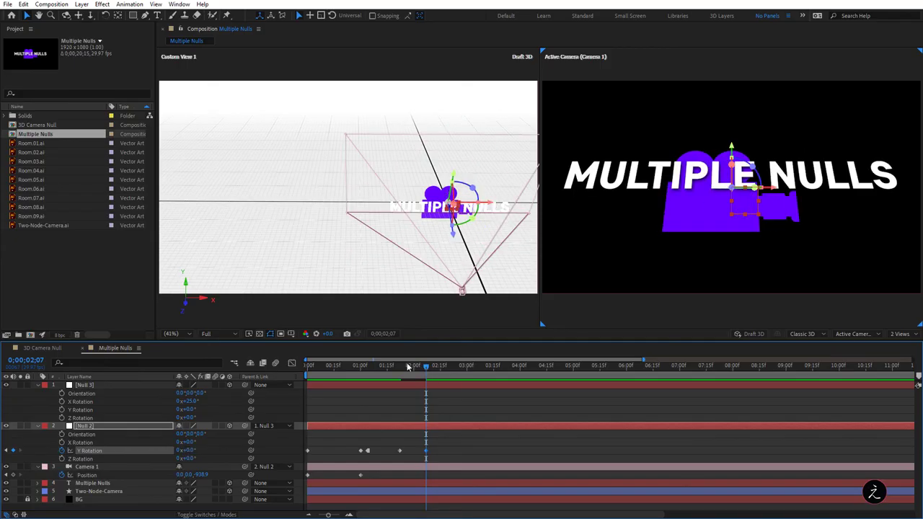
drag(407, 367, 297, 363)
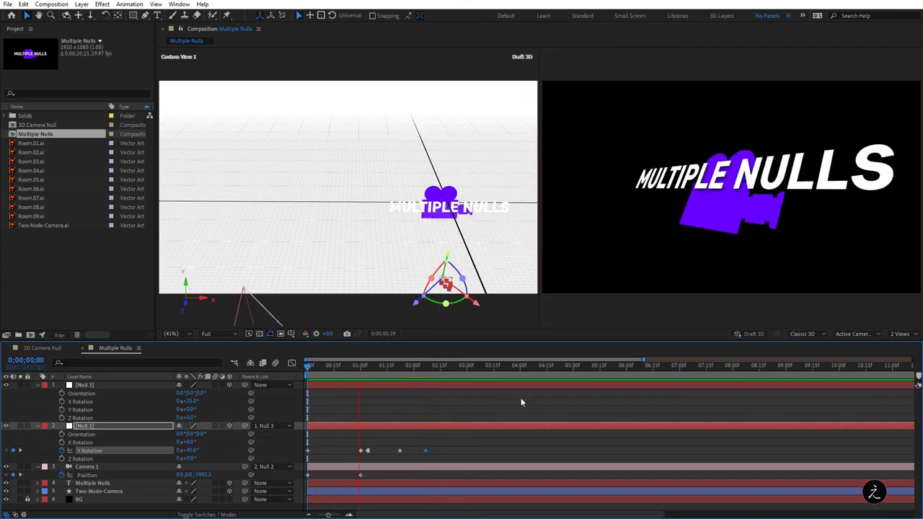
key(space)
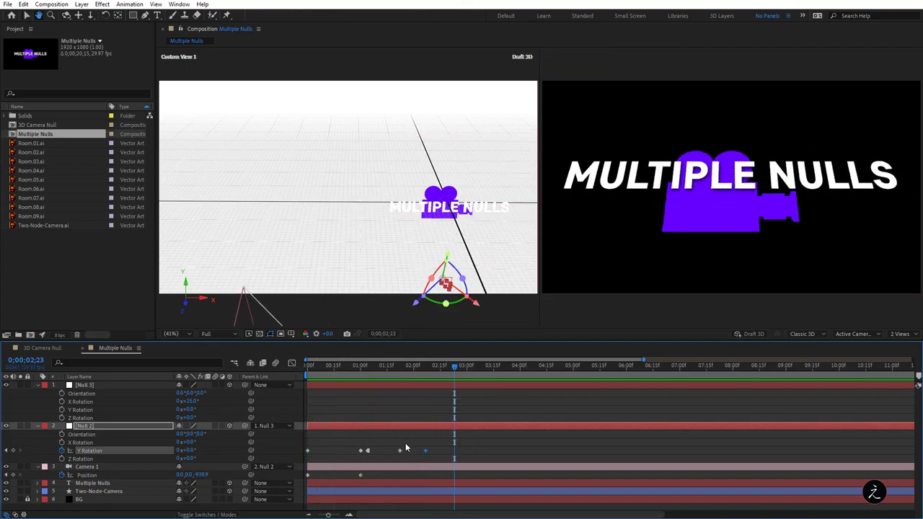
Step: Shift Null 2's last two Y Rotation keyframes to about 1;28 and 2;13, and preview the timing
click(399, 451)
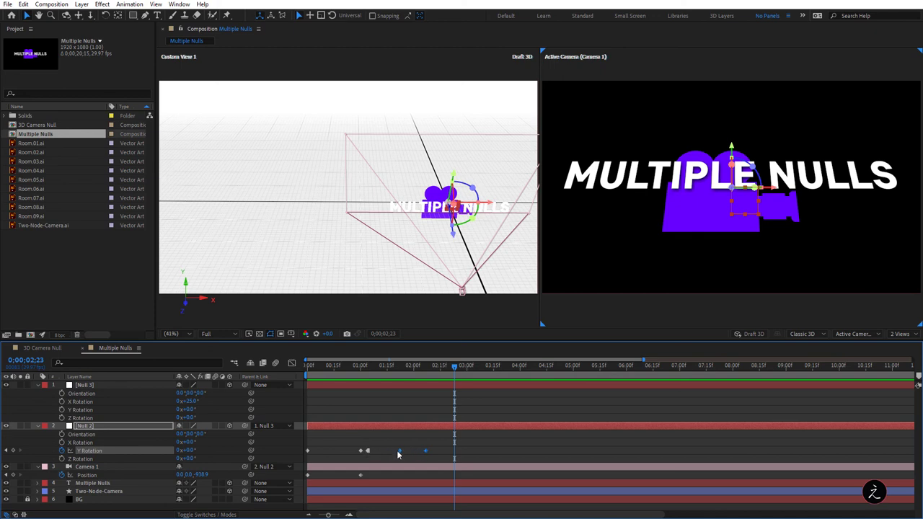
drag(427, 453, 437, 455)
click(354, 366)
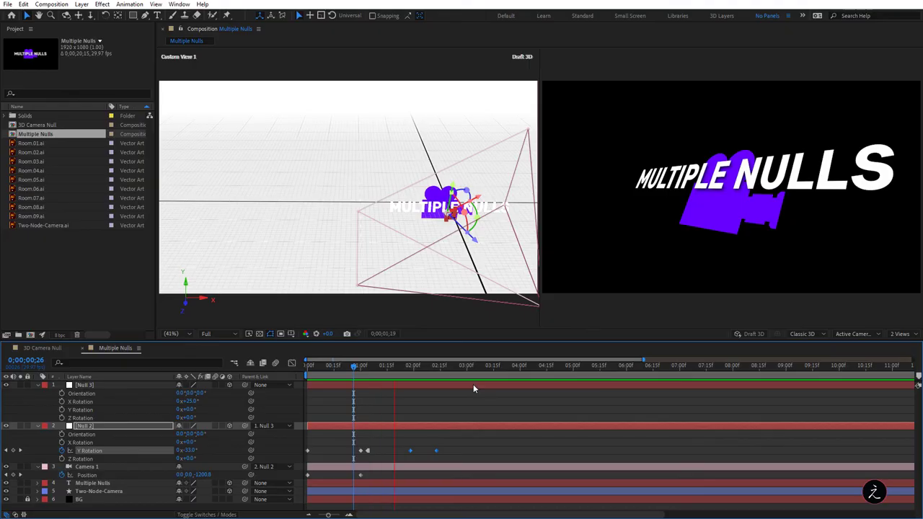
key(space)
key(space)
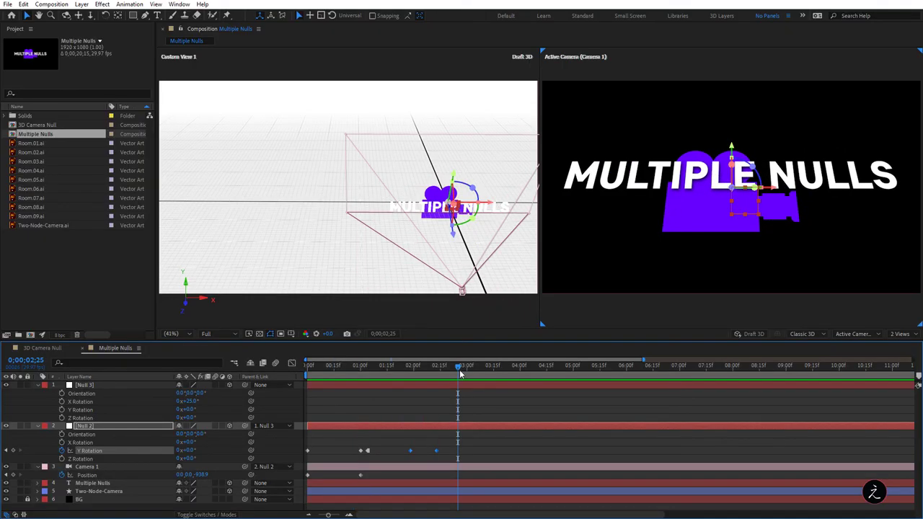
Step: Keyframe Null 3's X Rotation at 1;04 and 1;28 at its current value, aligned with Null 2's Y Rotation keyframes
drag(459, 367, 381, 371)
key(j)
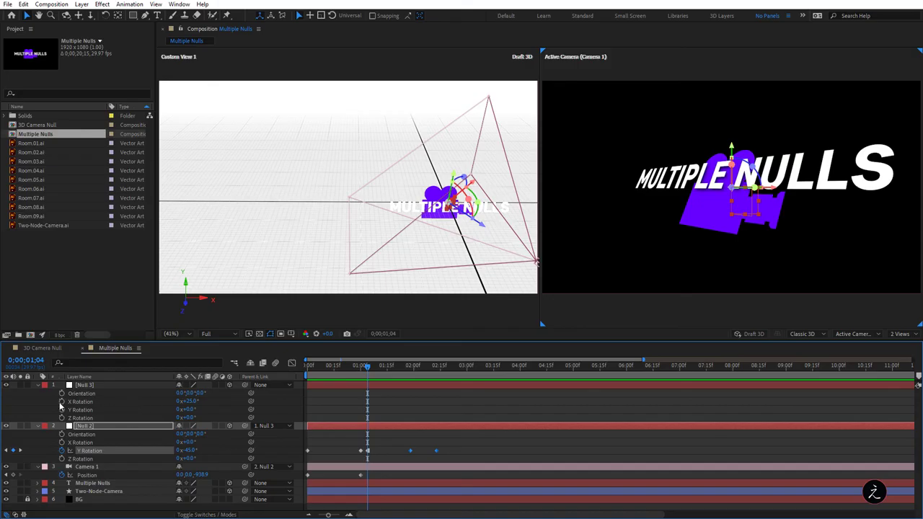
click(61, 402)
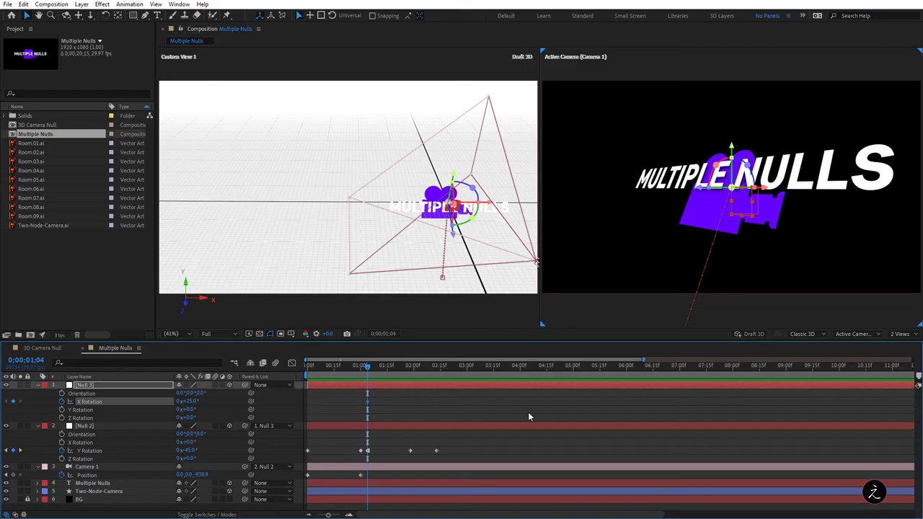
key(k)
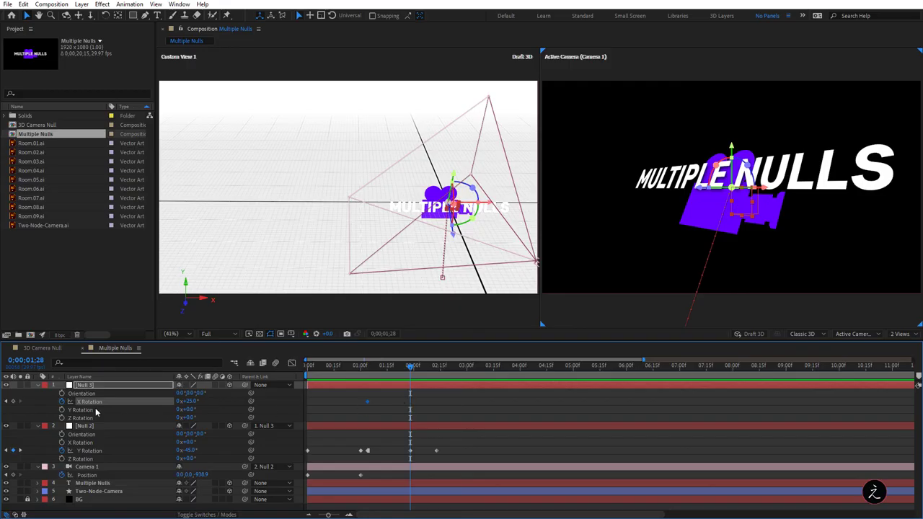
click(12, 401)
Step: At Null 2's last keyframe at 2;13, set Null 3's X Rotation to 0°
key(k)
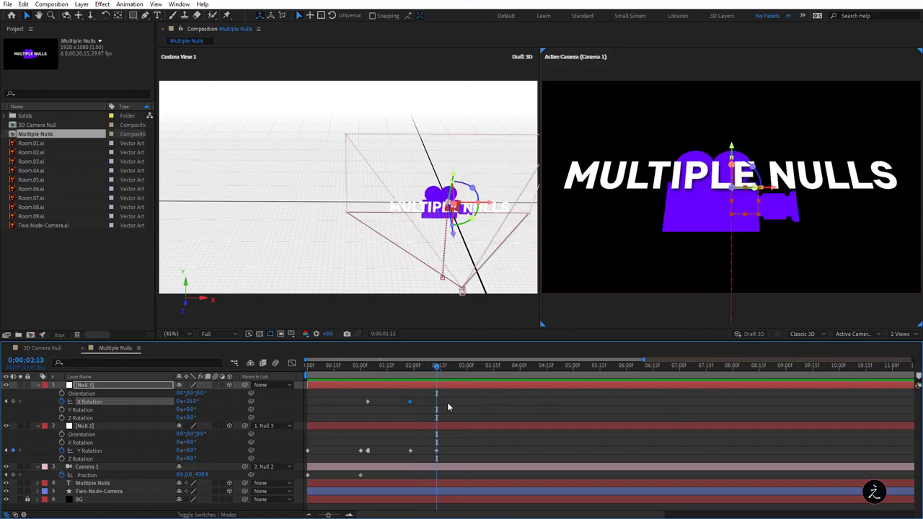
click(189, 401)
text(0)
key(Return)
Step: Convert Null 3's first X Rotation keyframe at 1;04 to a hold keyframe and preview the animation from the start
drag(342, 403, 381, 411)
right_click(368, 402)
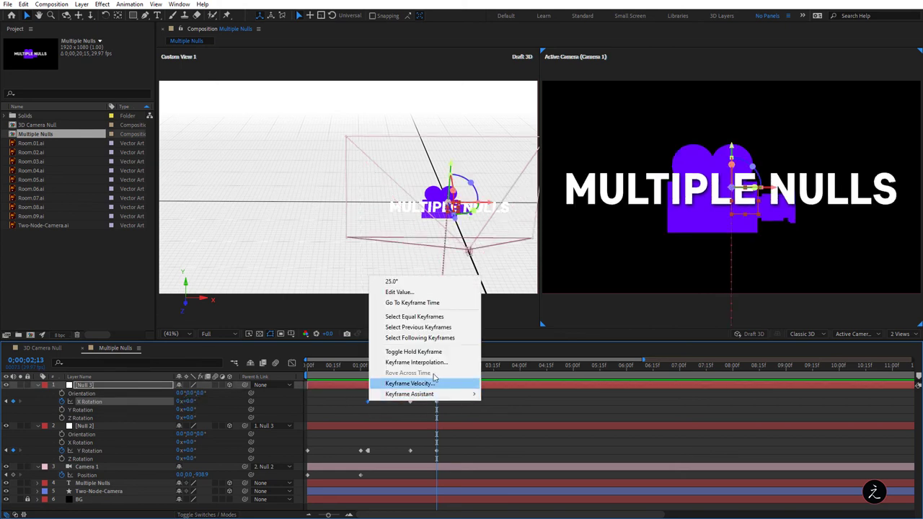
click(459, 353)
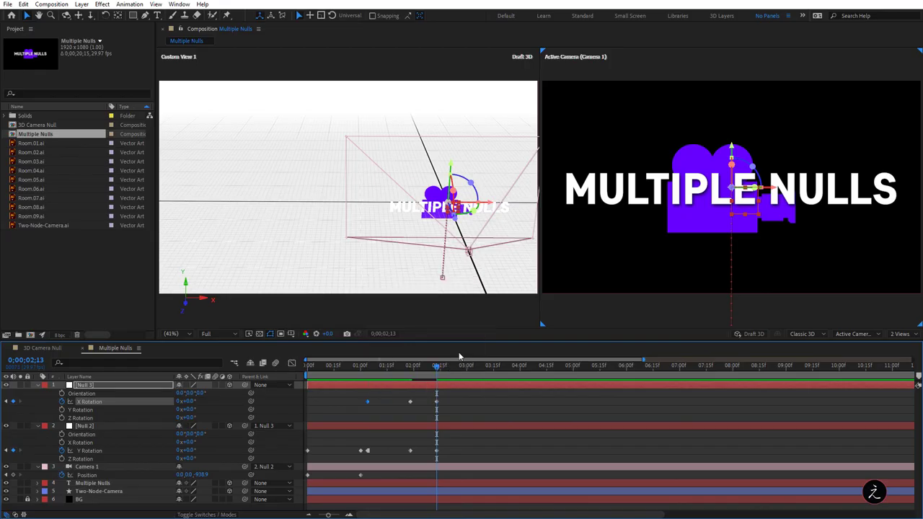
click(347, 367)
key(Home)
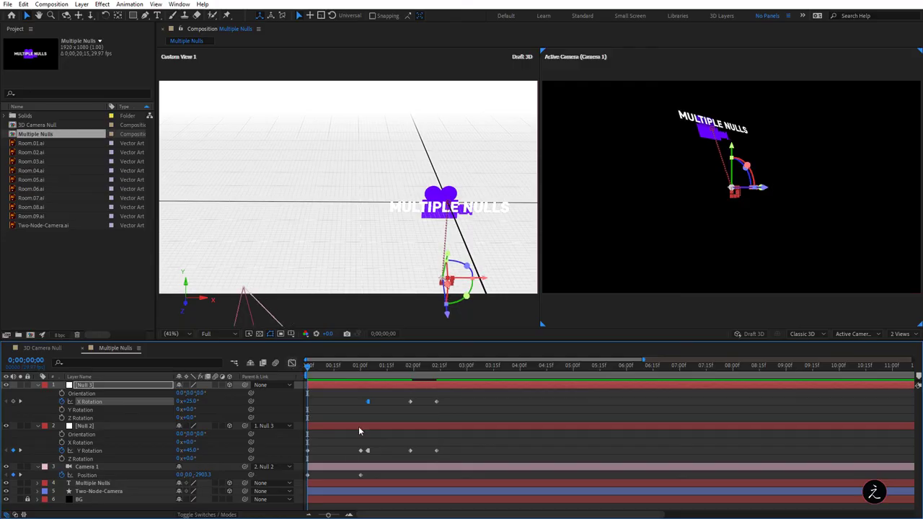
key(space)
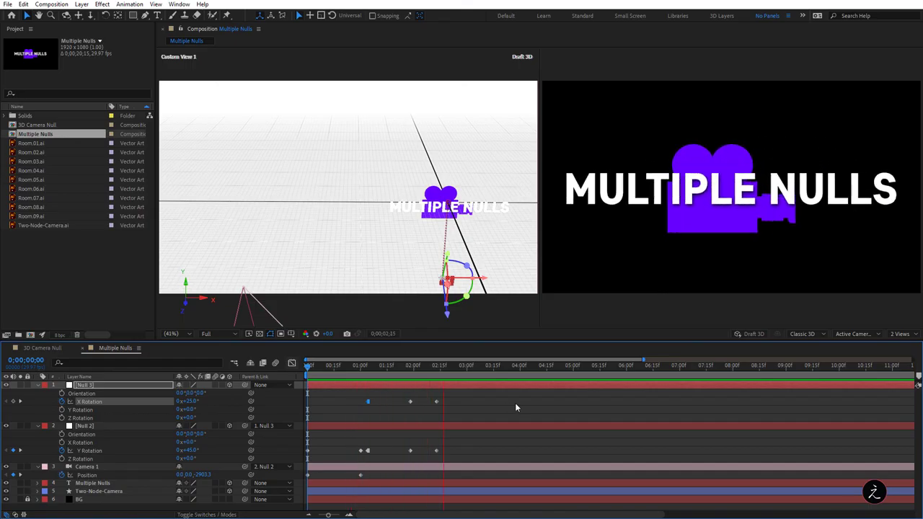
Step: Show the speed graph for Null 3's X Rotation and apply Easy Ease to its last keyframe at 2;13
key(space)
mouse_move(431, 395)
mouse_down()
mouse_move(450, 414)
mouse_move(436, 396)
mouse_up()
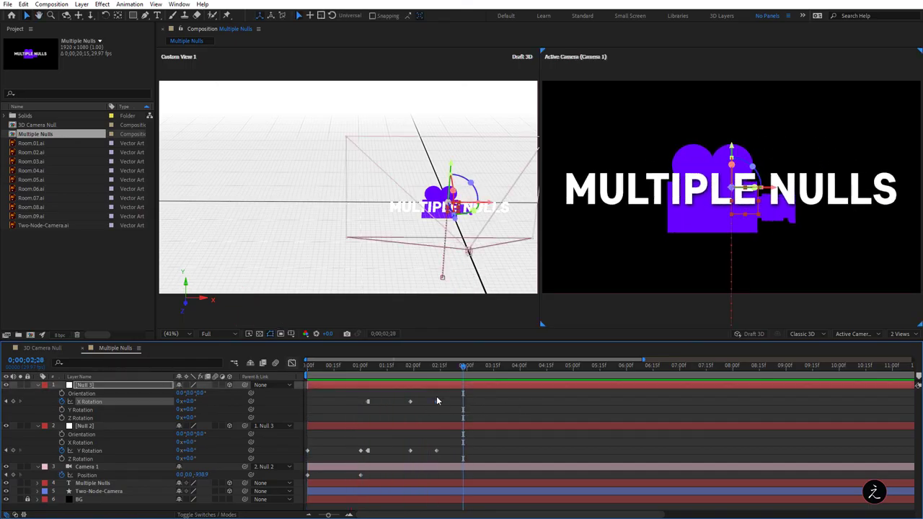
click(292, 364)
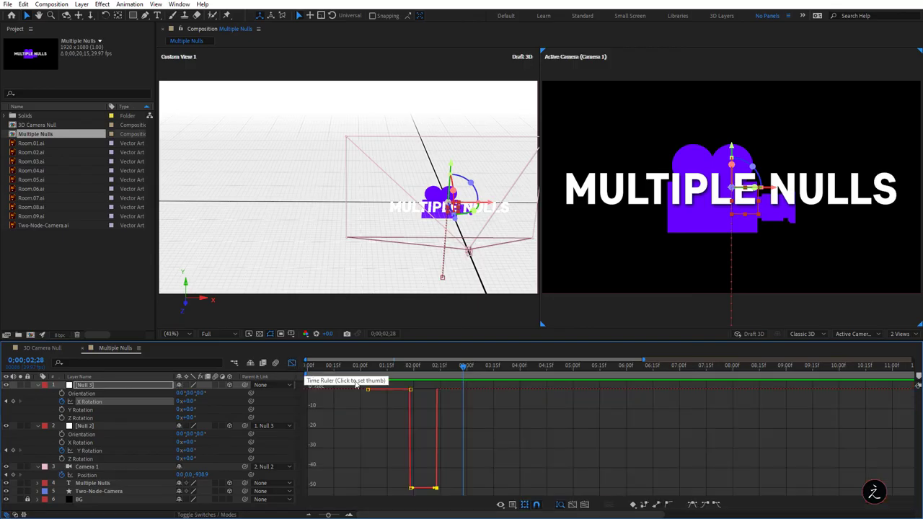
click(513, 504)
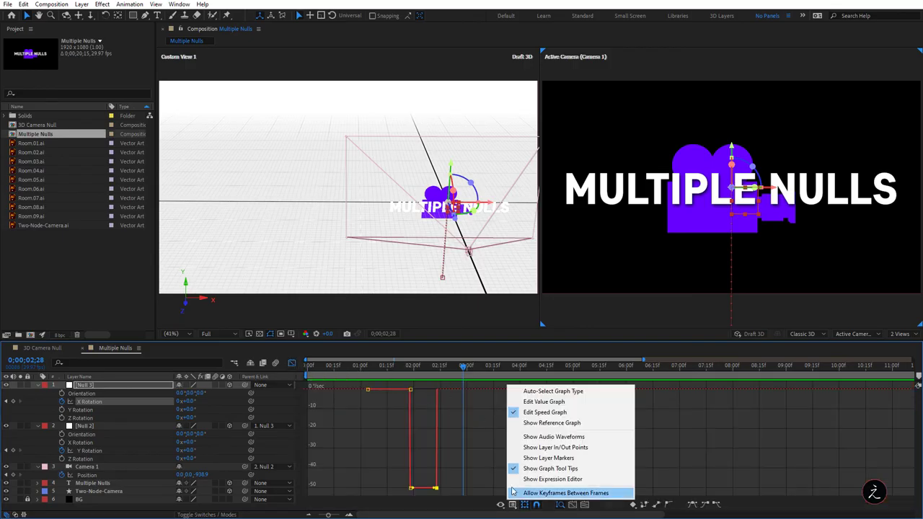
click(548, 414)
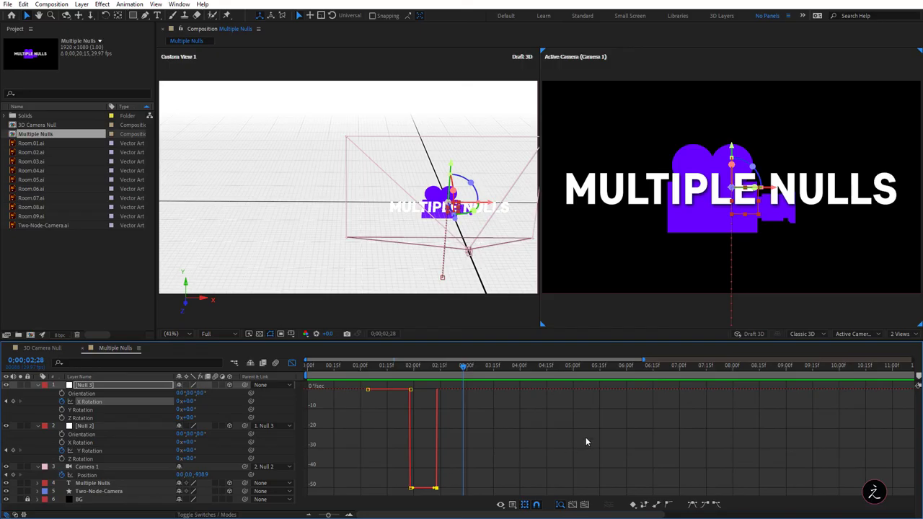
click(693, 504)
Step: Set the incoming velocity influence of Null 3's last X Rotation keyframe to 100% and return to the keyframe layer view
key(ctrl+shift+k)
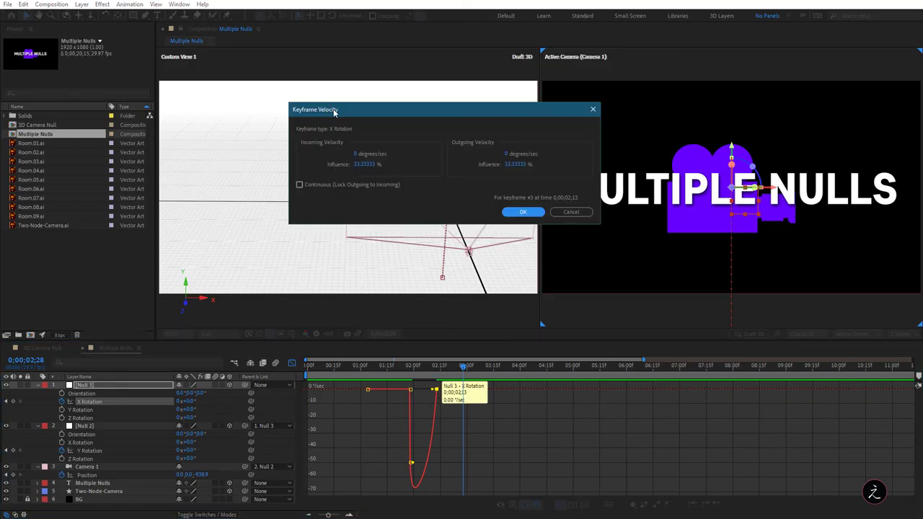
click(364, 165)
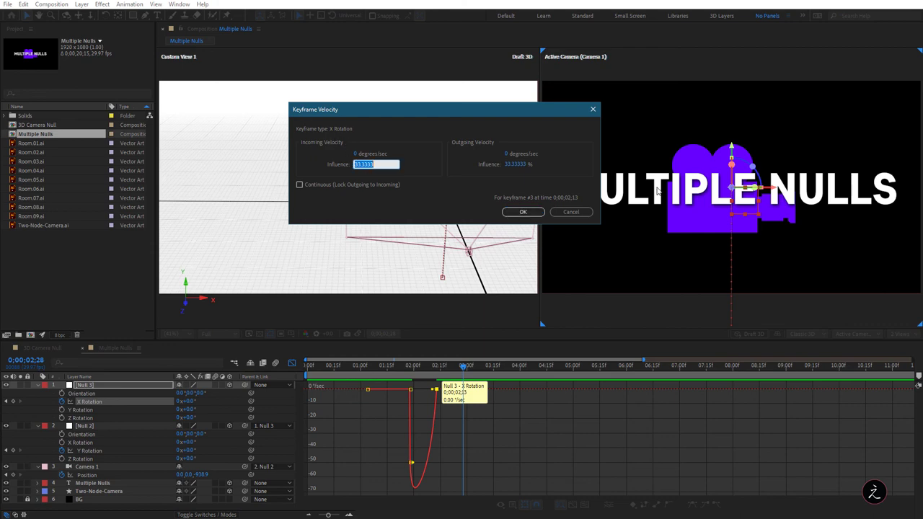
text(100)
key(Return)
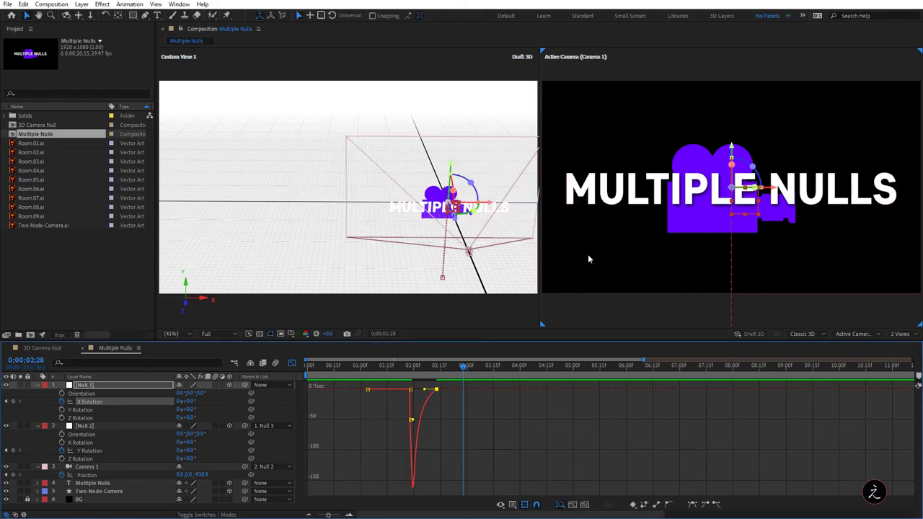
click(292, 363)
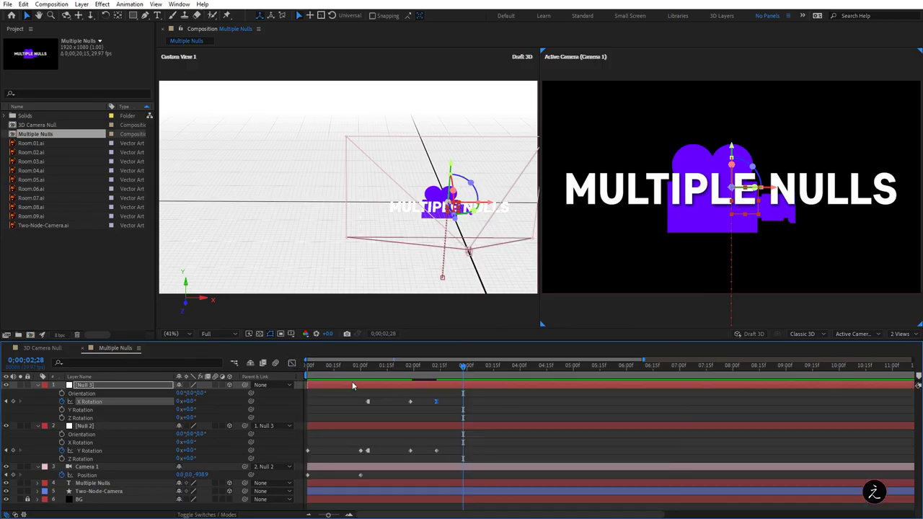
Step: Easy Ease Null 2's last Y Rotation keyframe with 80% incoming influence, and preview the animation from the start
click(435, 450)
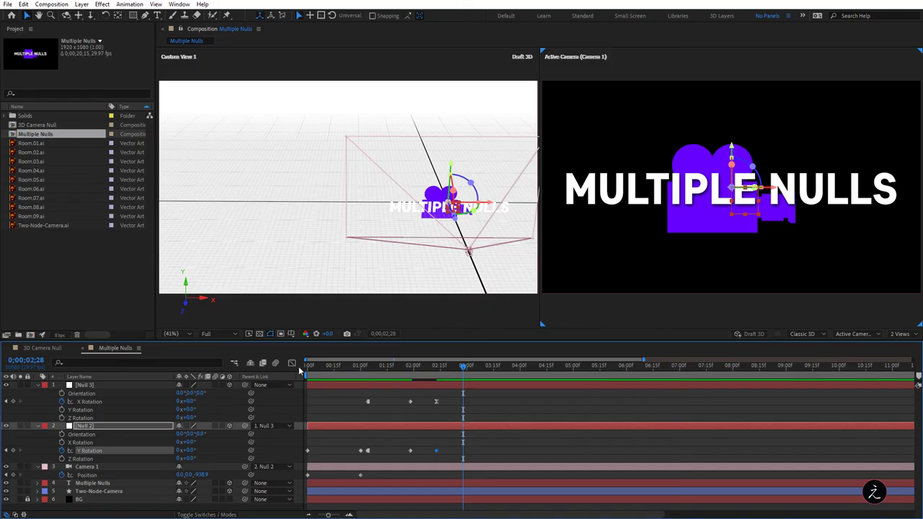
click(291, 363)
click(692, 504)
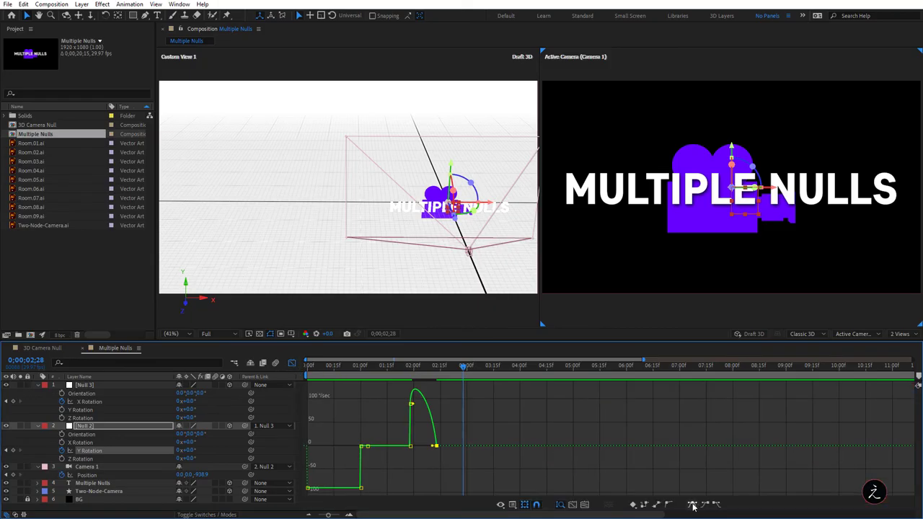
double_click(437, 446)
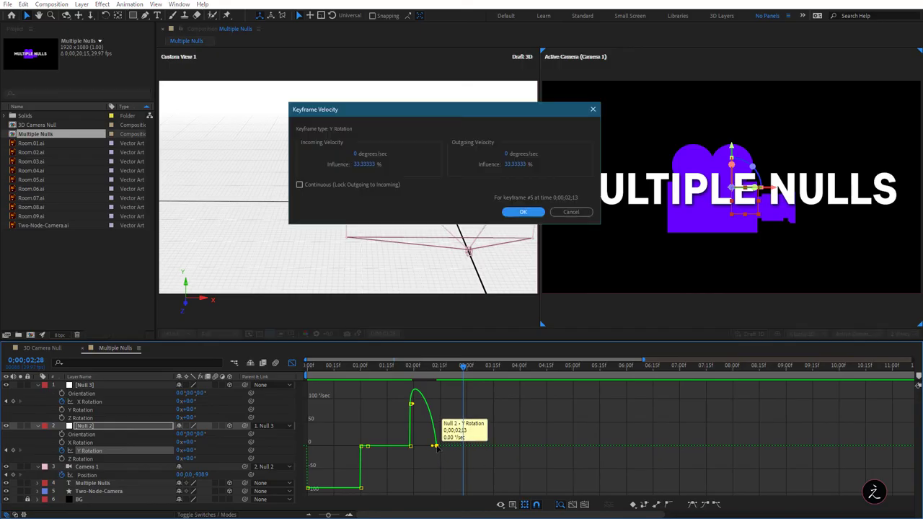
click(363, 165)
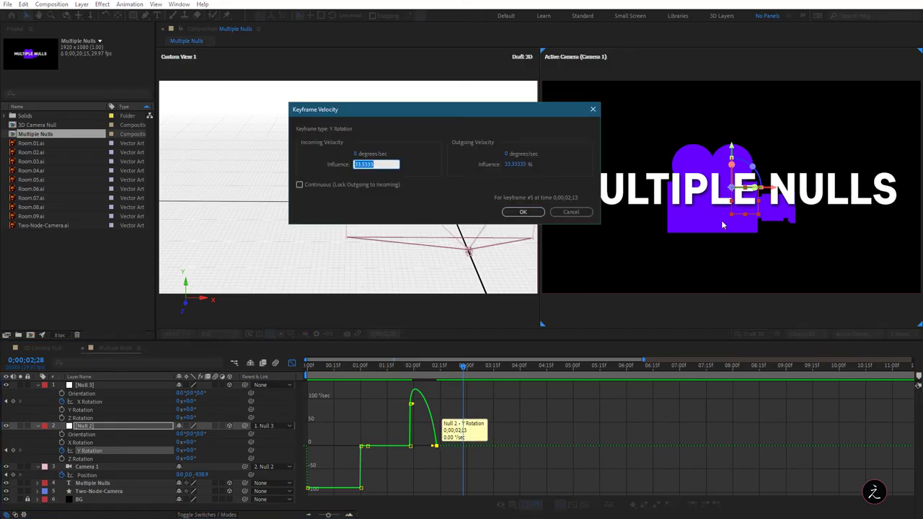
text(80)
key(Return)
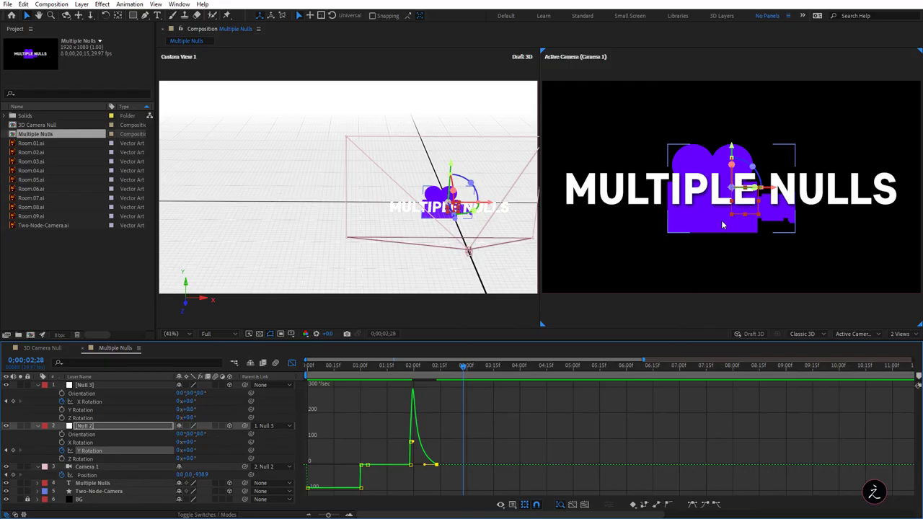
drag(325, 367, 296, 371)
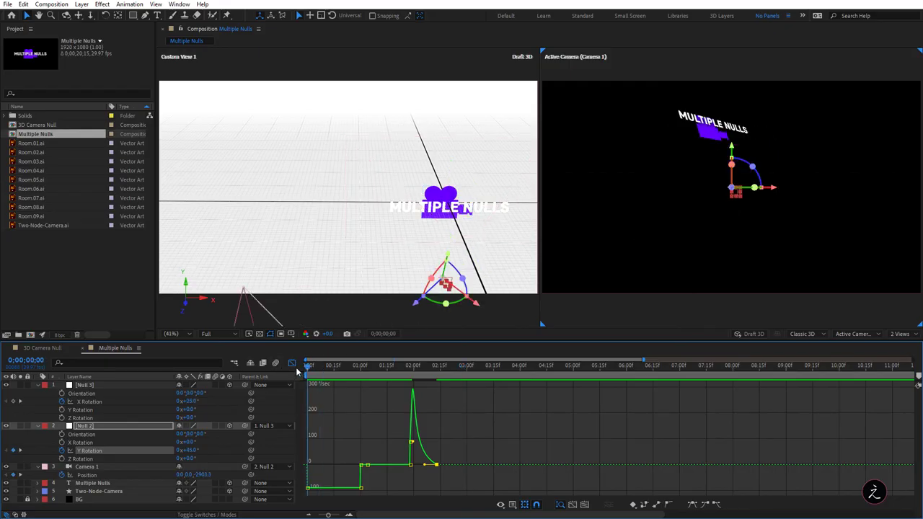
click(291, 363)
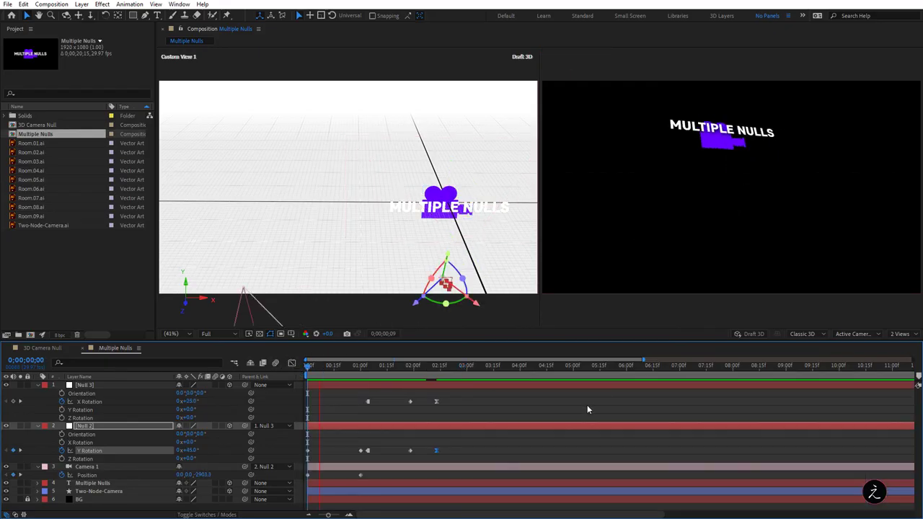
key(space)
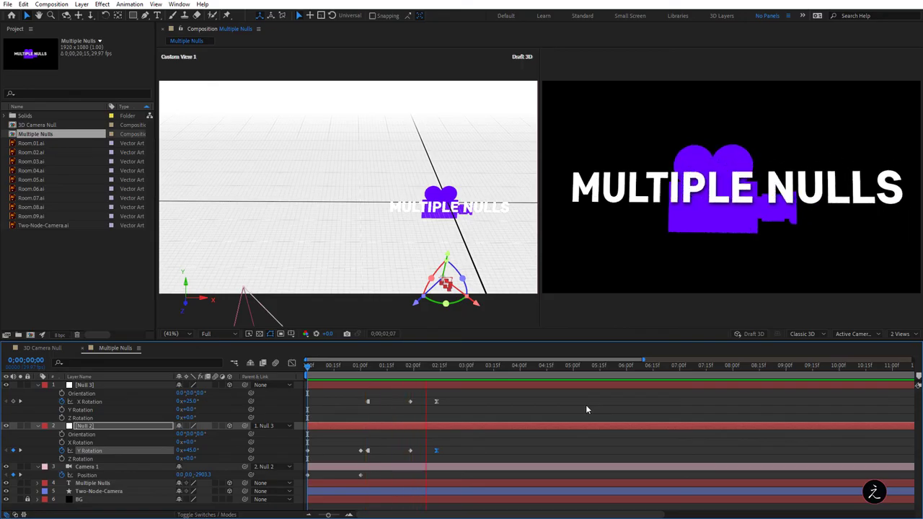
key(space)
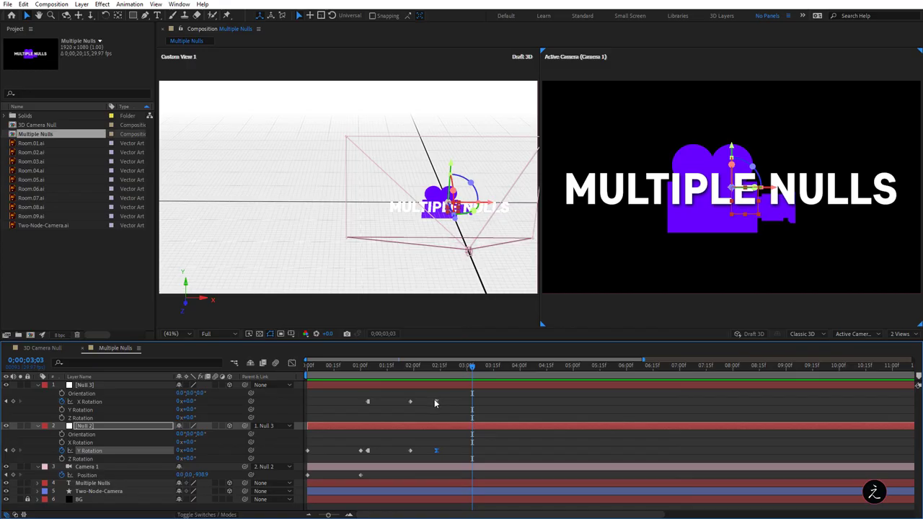
Step: Shift the last keyframes of Null 3's X Rotation and Null 2's Y Rotation together to about 2;16, and preview the timing
click(443, 460)
click(436, 401)
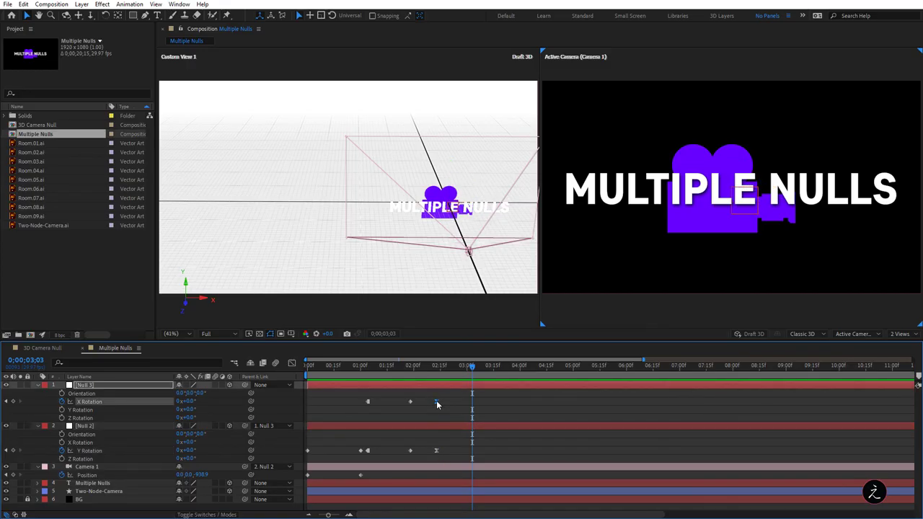
shift+click(436, 450)
drag(437, 454, 443, 454)
key(Home)
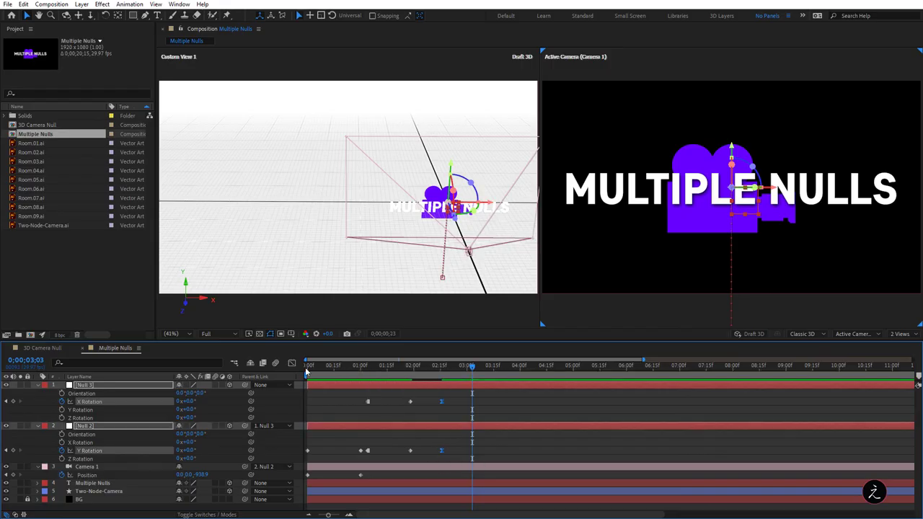
key(space)
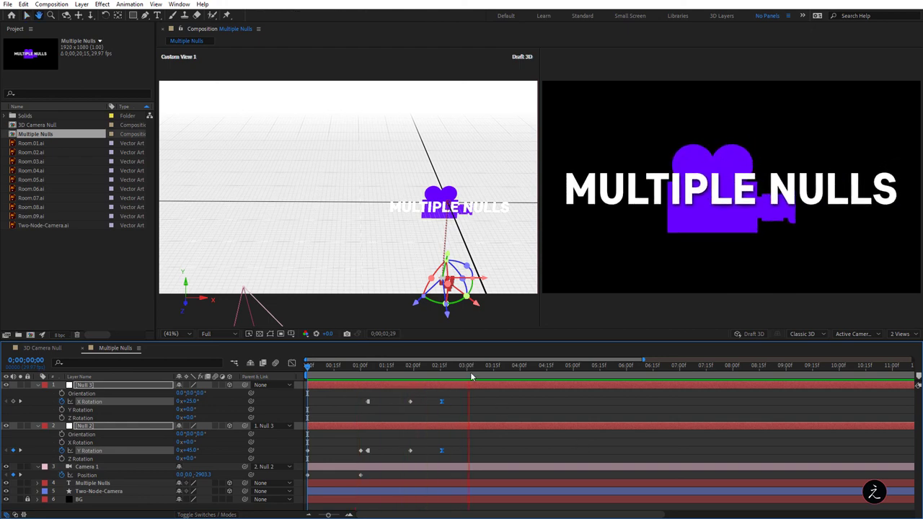
key(space)
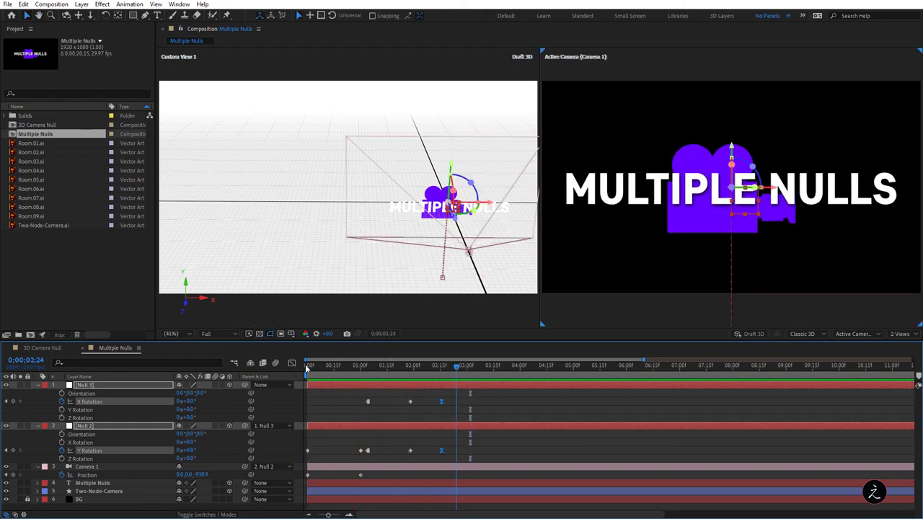
Step: Replay the Multiple Nulls animation several times from the start to examine the eased camera move
key(space)
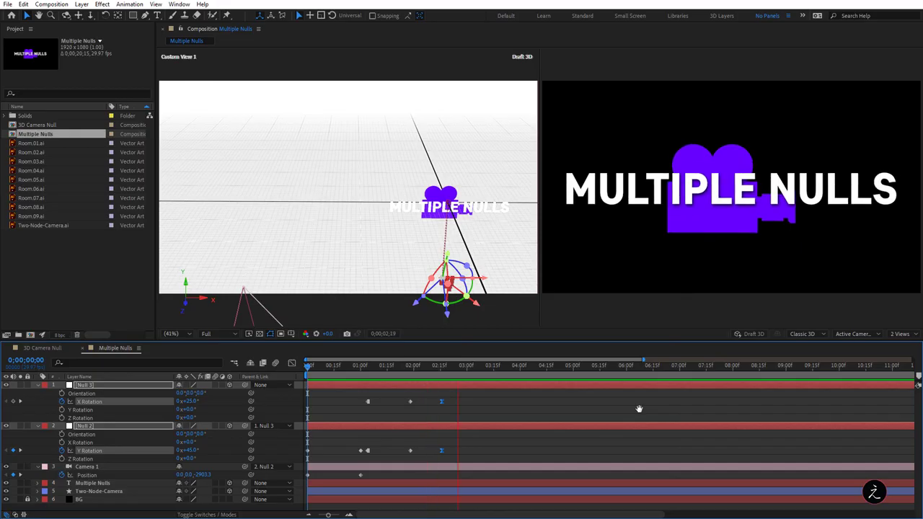
key(space)
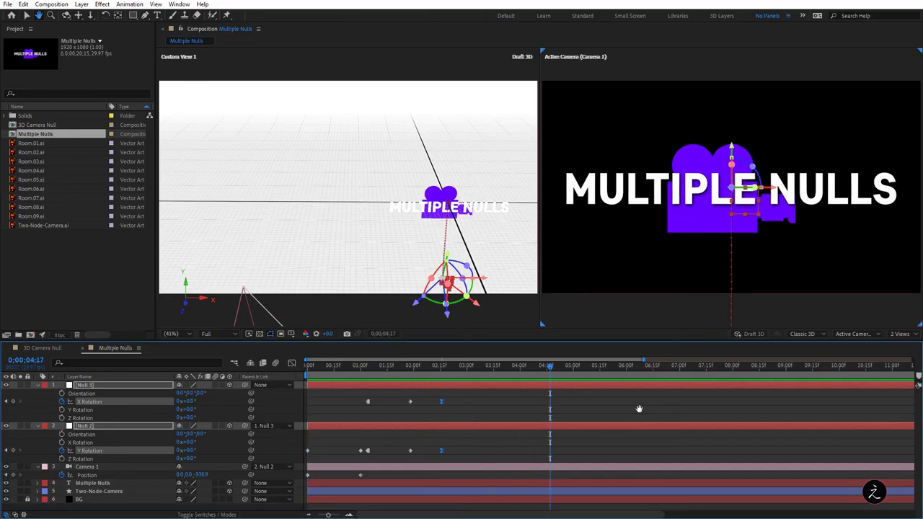
key(space)
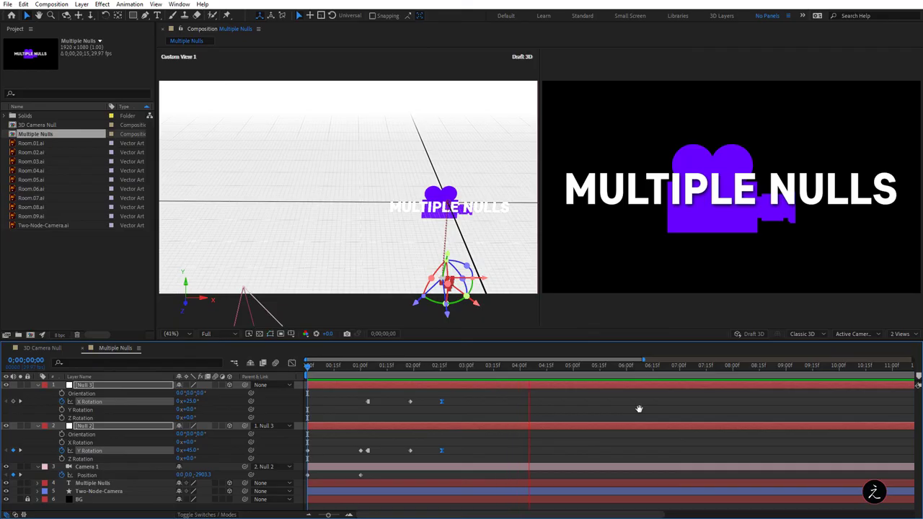
key(space)
key(space)
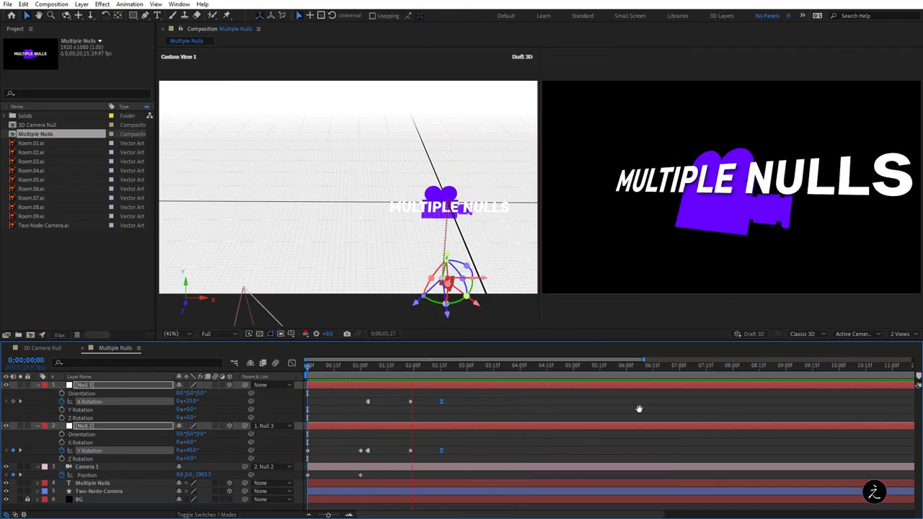
key(space)
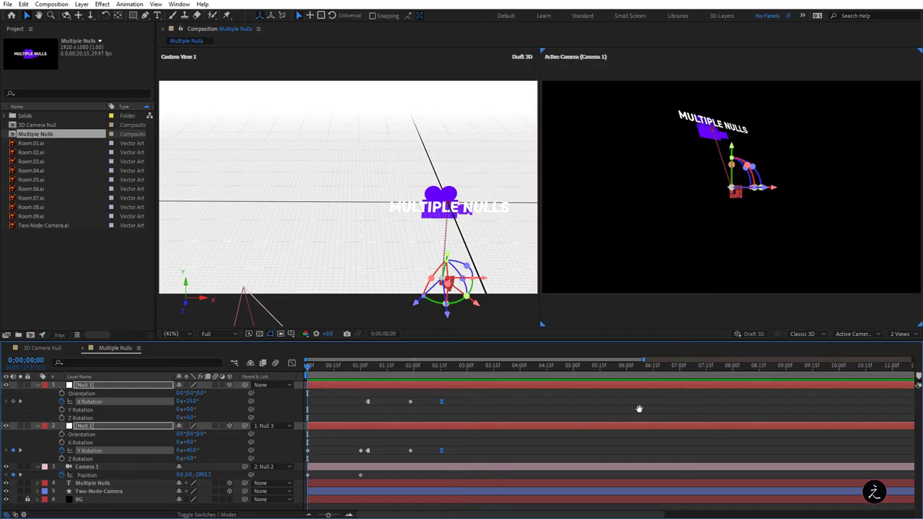
key(space)
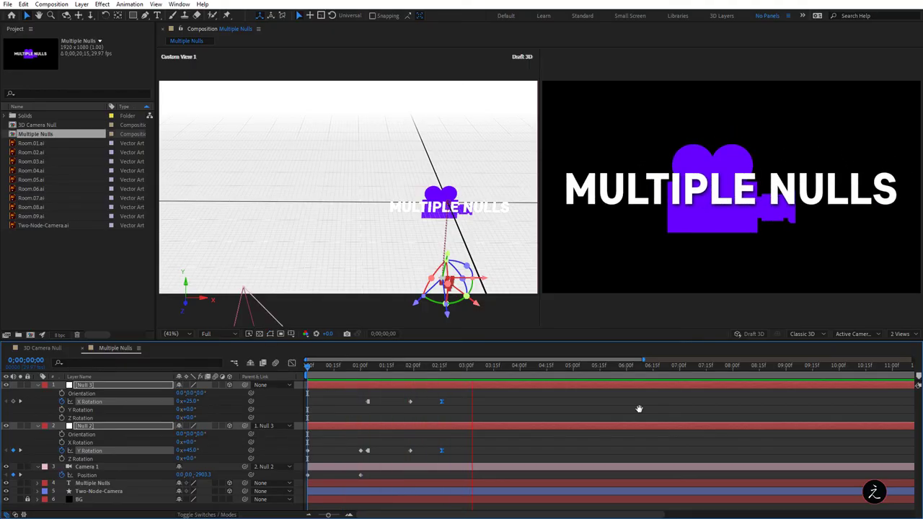
key(space)
key(space)
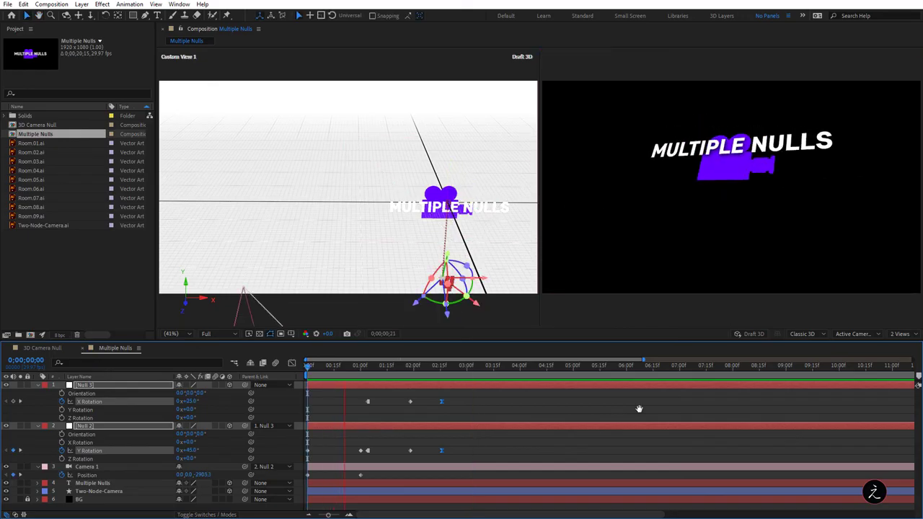